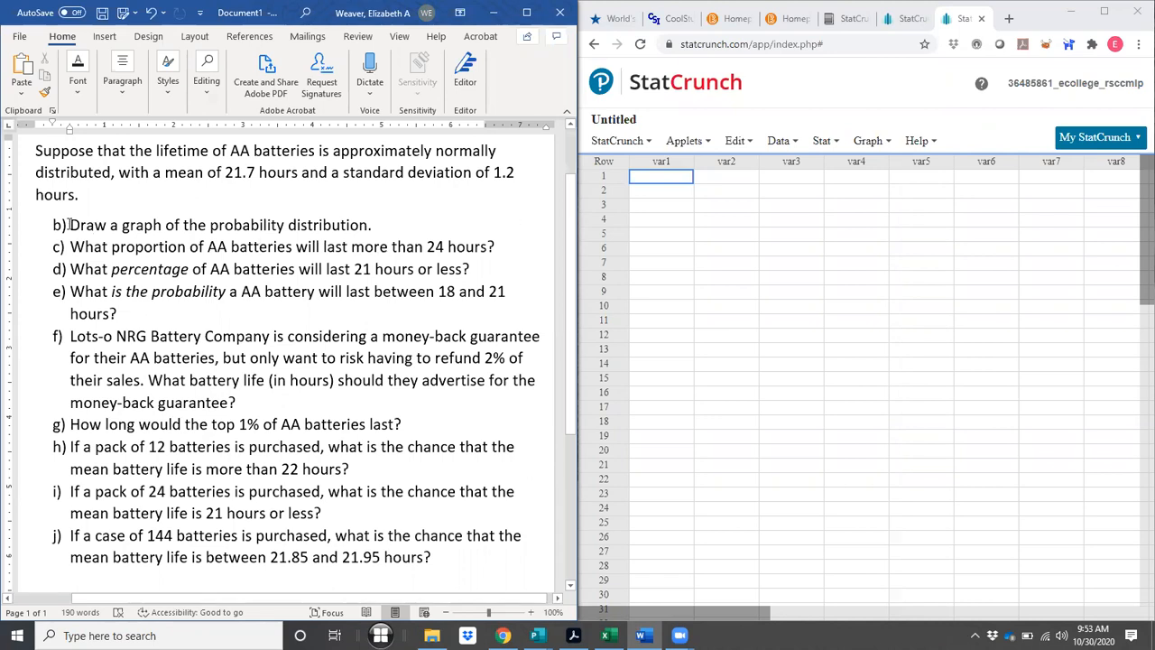
# Highlight questions b through g, and the words "If a pack of 12" in question h, to compare the two question groups
pyautogui.moveTo(70, 225)
pyautogui.mouseDown()
pyautogui.moveTo(181, 254)
pyautogui.moveTo(368, 403)
pyautogui.moveTo(422, 422)
pyautogui.moveTo(406, 421)
pyautogui.mouseUp()
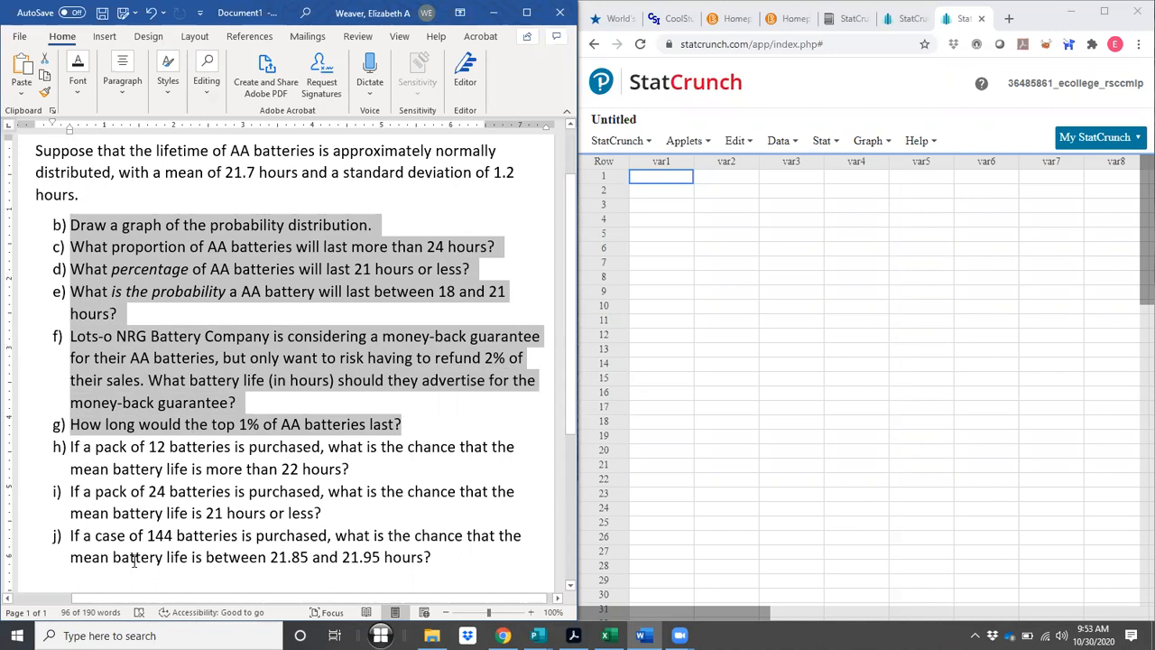
pyautogui.moveTo(80, 447); pyautogui.dragTo(168, 449)
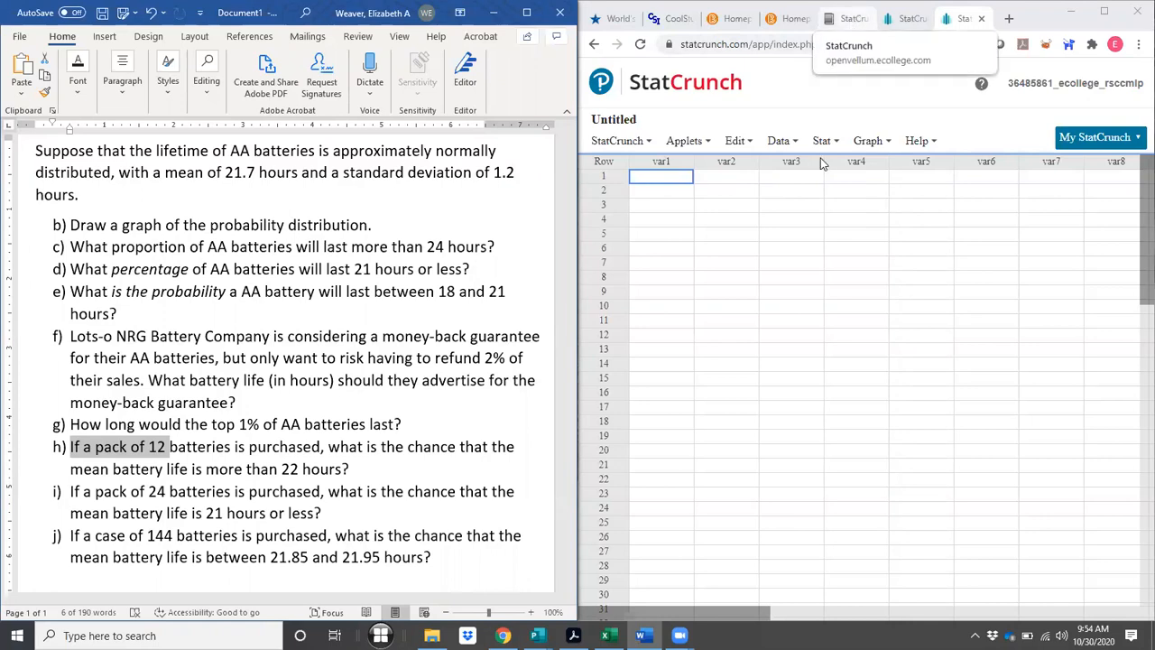
# View the StatCrunch page of the MyLabsPlus course site and return to the blank StatCrunch data table
pyautogui.click(849, 25)
pyautogui.click(636, 422)
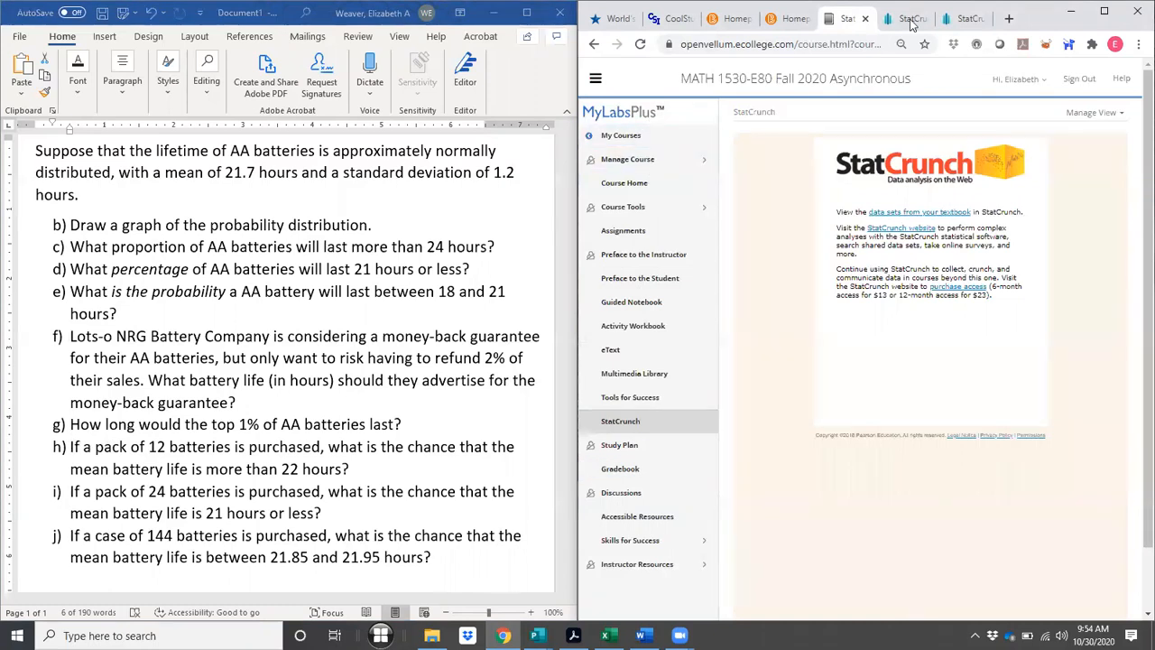
pyautogui.click(966, 19)
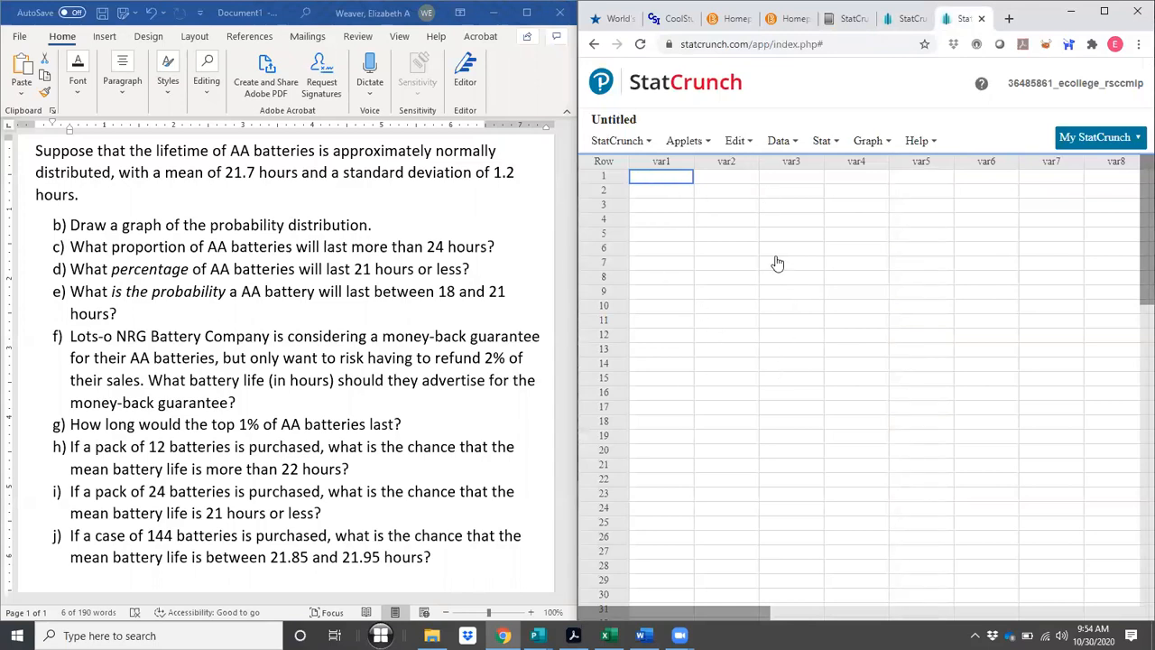
# Open the Normal probability calculator in StatCrunch
pyautogui.click(822, 142)
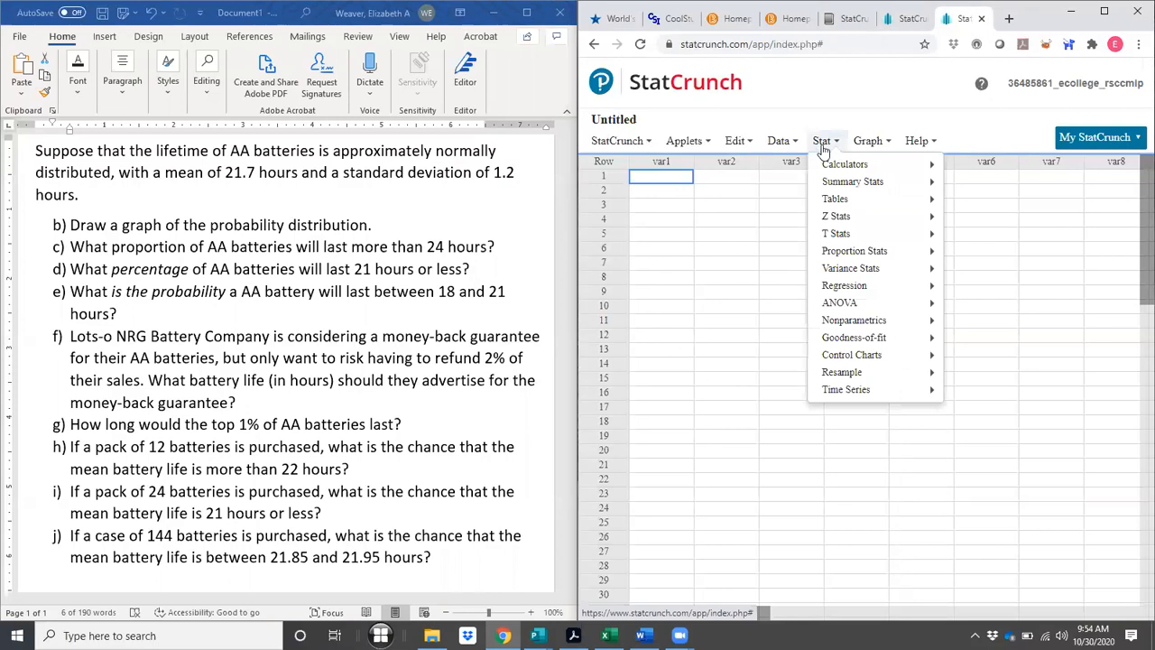
pyautogui.moveTo(835, 171)
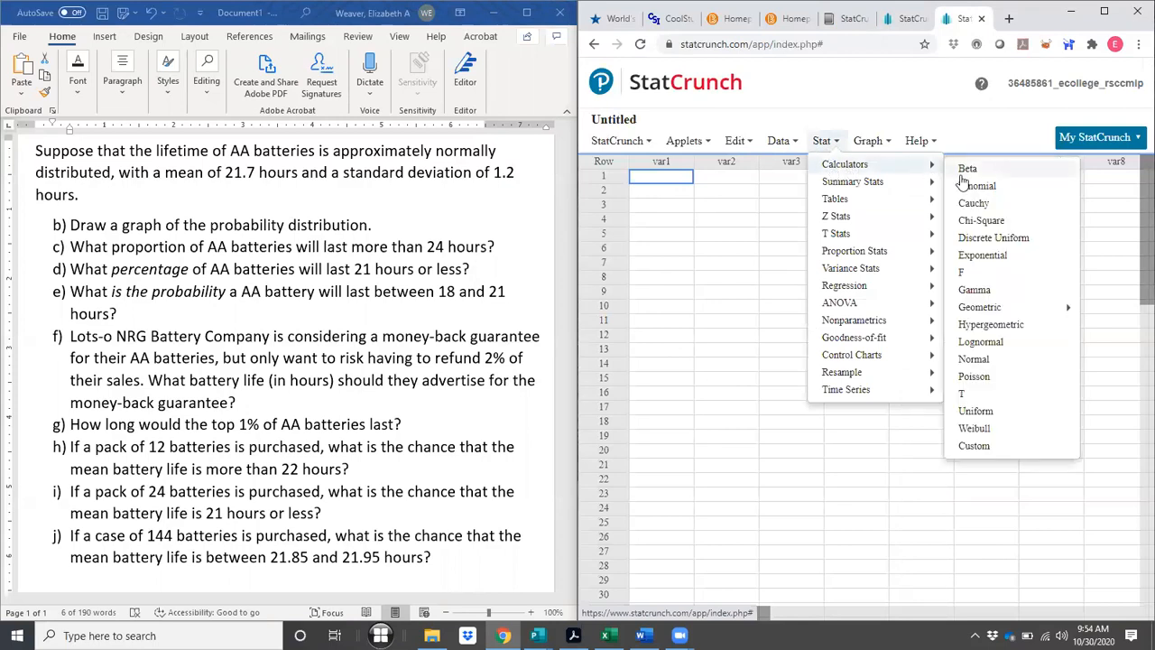
pyautogui.click(993, 361)
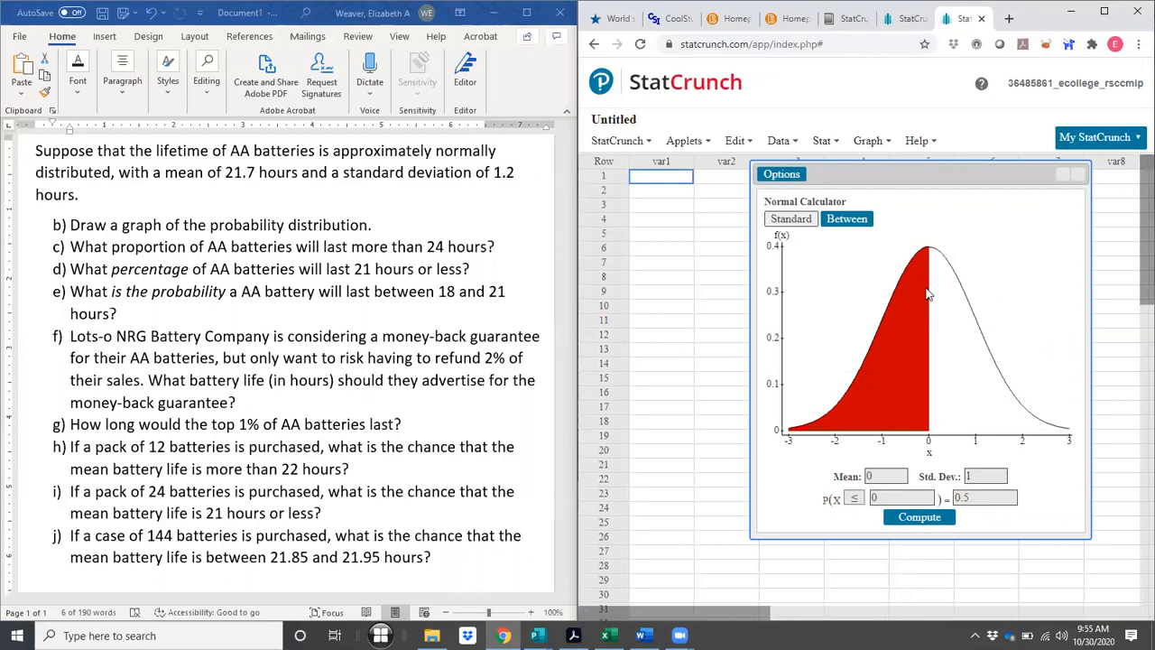
# Try the Normal calculator's Between mode, return to Standard mode and set the inequality to ≥
pyautogui.click(849, 222)
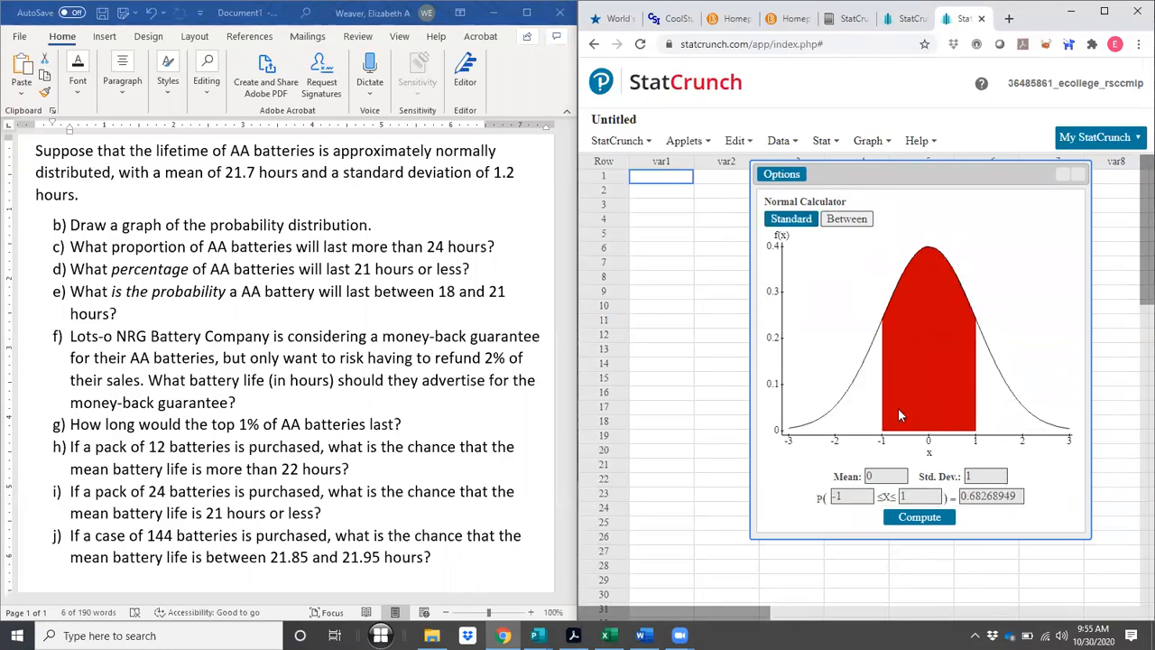
pyautogui.click(791, 220)
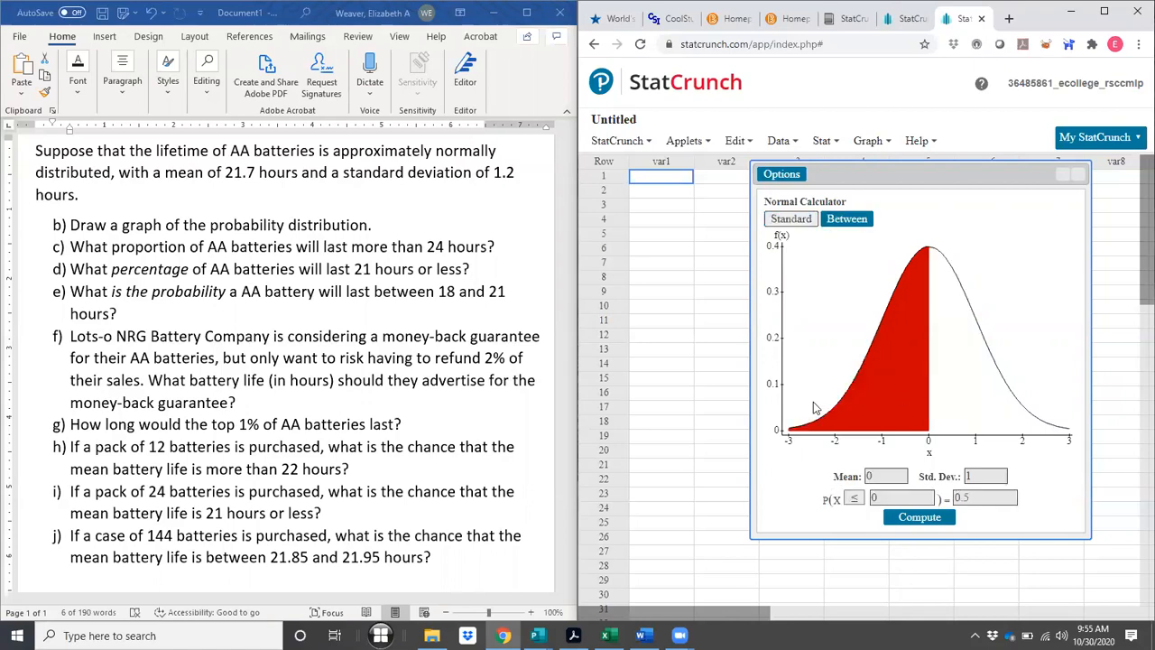
pyautogui.click(854, 499)
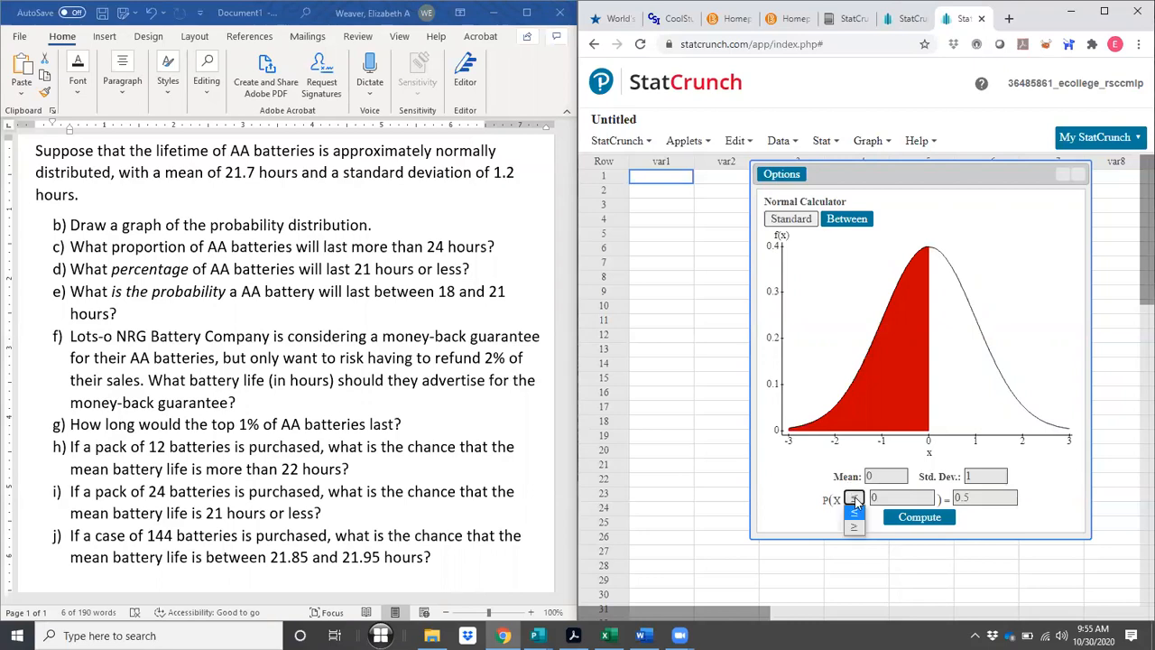
pyautogui.click(854, 528)
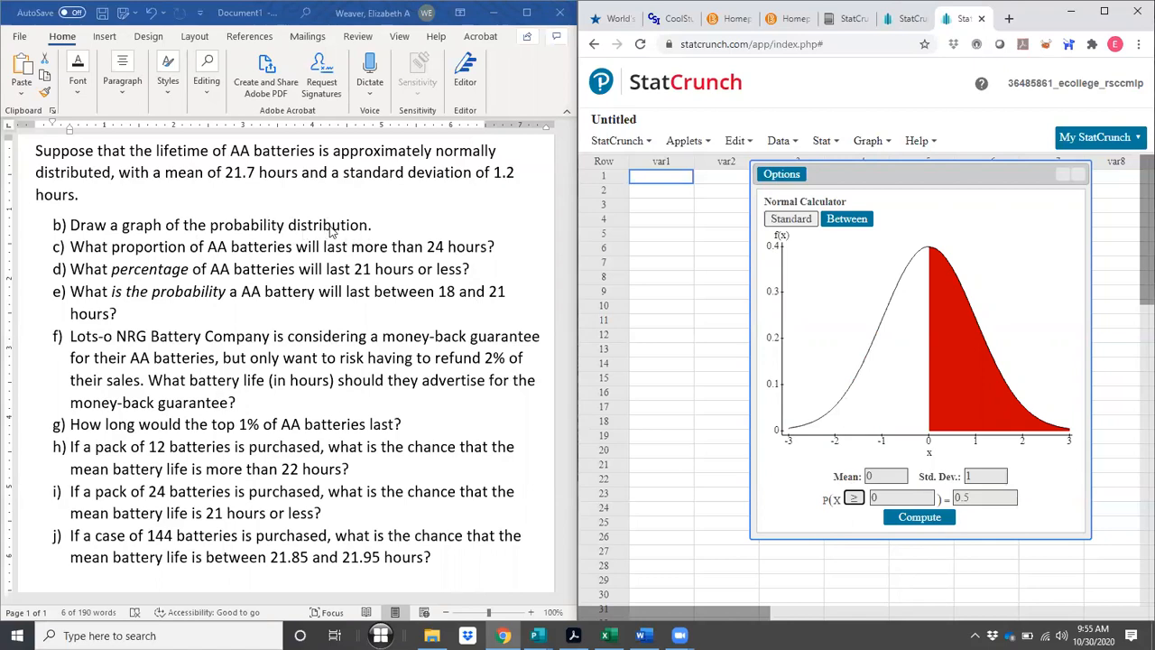
# Graph the normal distribution with mean 21.7 and standard deviation 1.2, using 68-95-99.7 ticks on the horizontal axis
pyautogui.click(876, 473)
pyautogui.moveTo(875, 473); pyautogui.dragTo(831, 473)
pyautogui.write('21.7')
pyautogui.press('Tab')
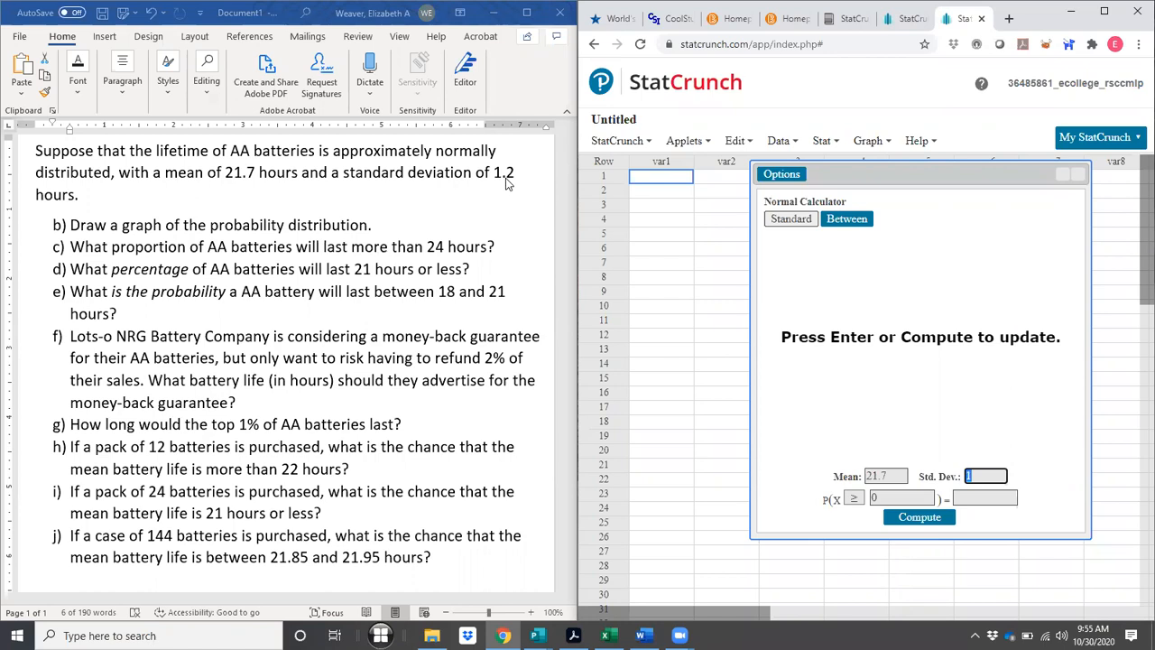
pyautogui.write('1.2')
pyautogui.press('Tab')
pyautogui.click(910, 522)
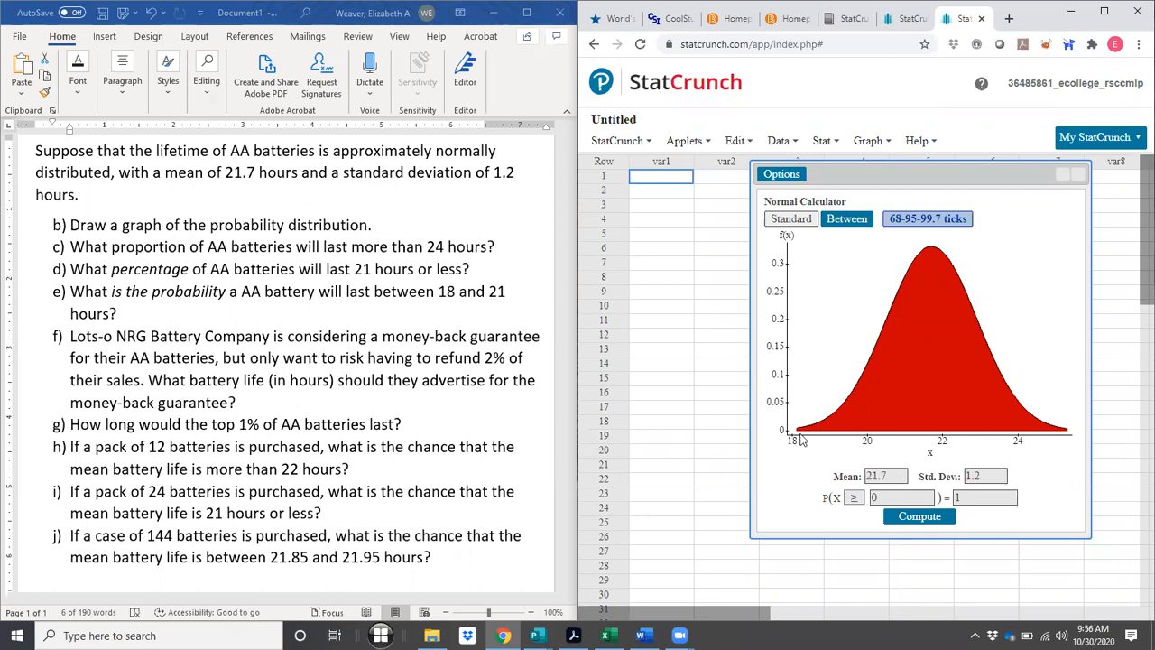
pyautogui.click(913, 226)
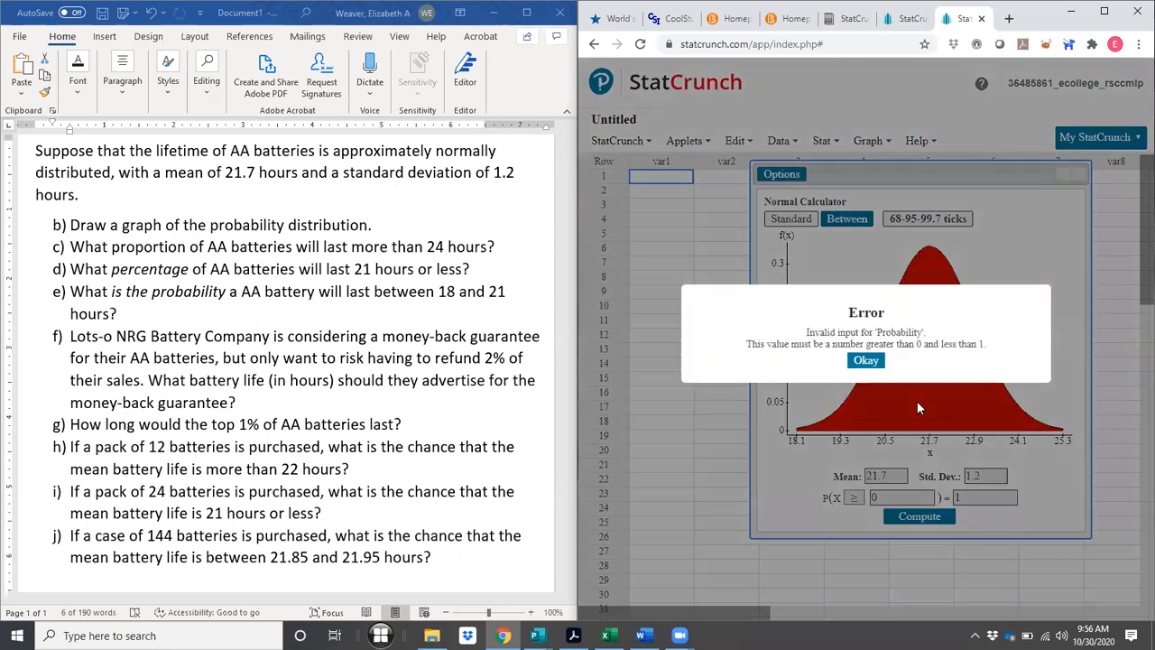
pyautogui.click(870, 362)
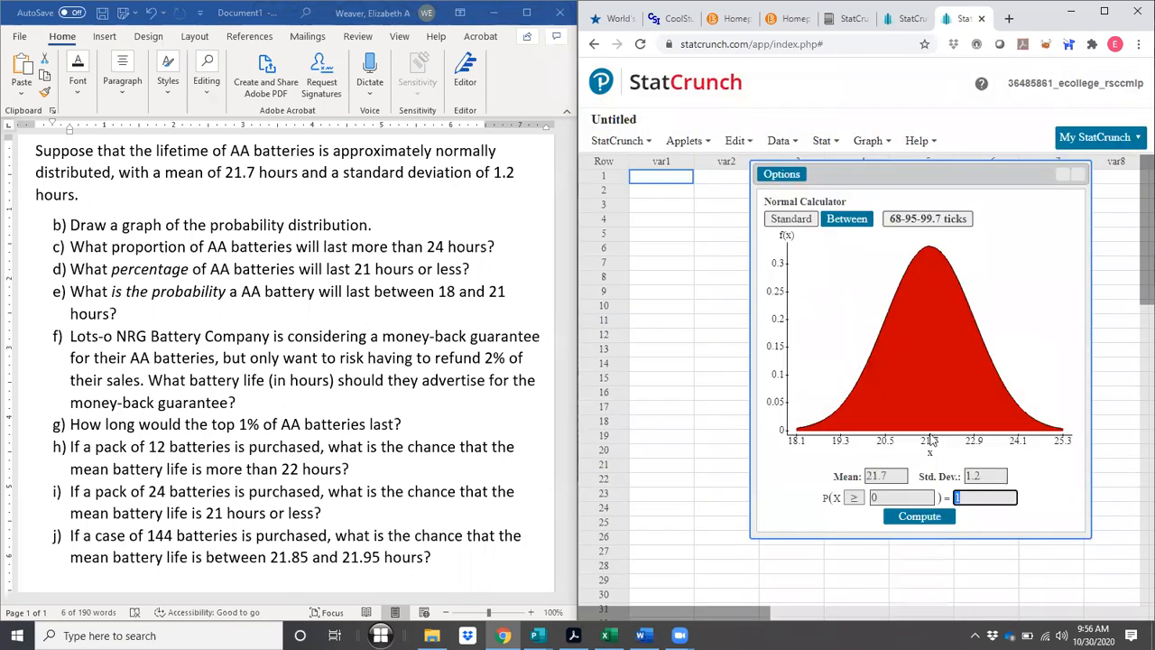
# Compute P(X ≤ 1) so that the distribution curve for question b is drawn without shading
pyautogui.click(855, 502)
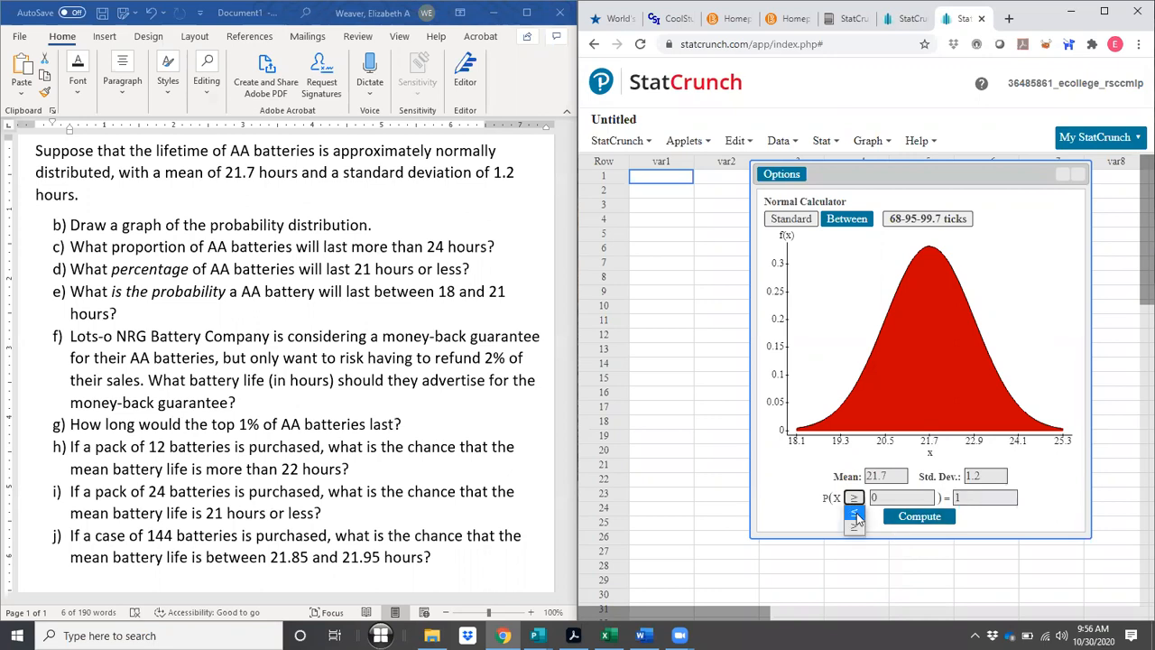
pyautogui.click(855, 515)
pyautogui.click(915, 521)
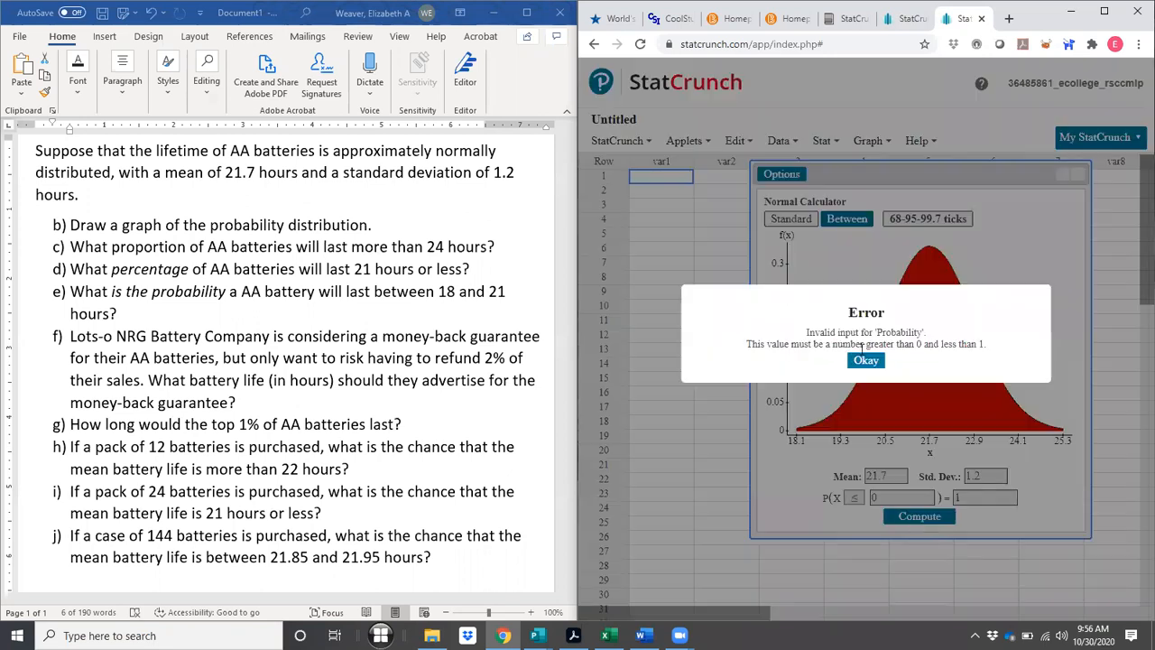
pyautogui.click(864, 360)
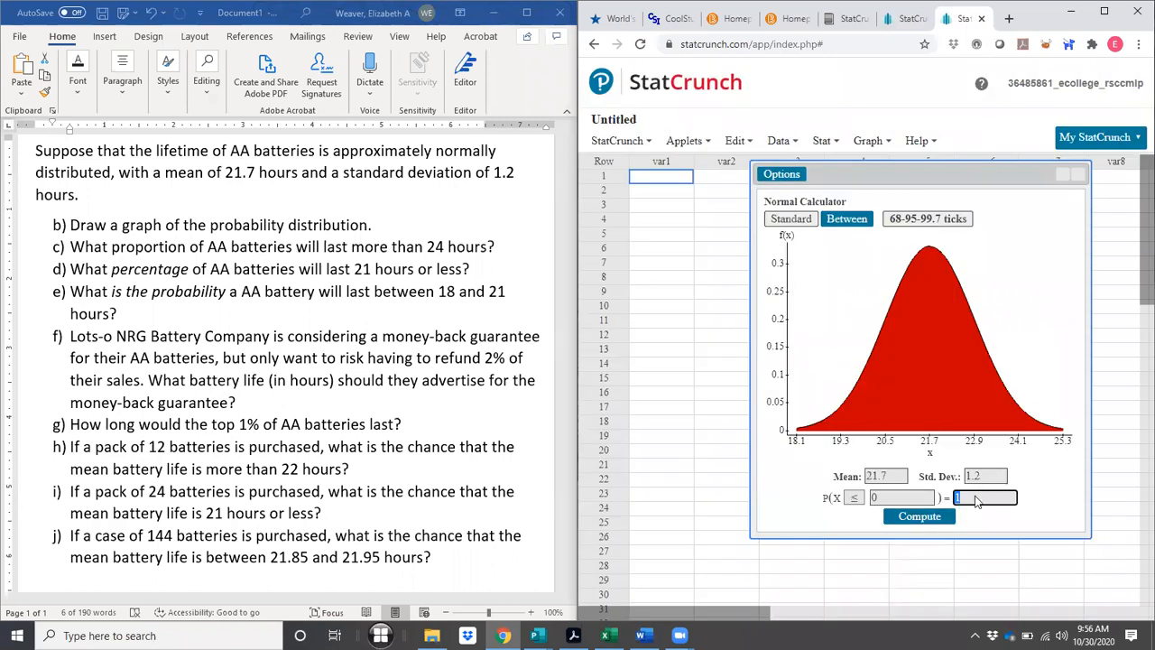
pyautogui.hotkey('shift', 'Tab')
pyautogui.write('1')
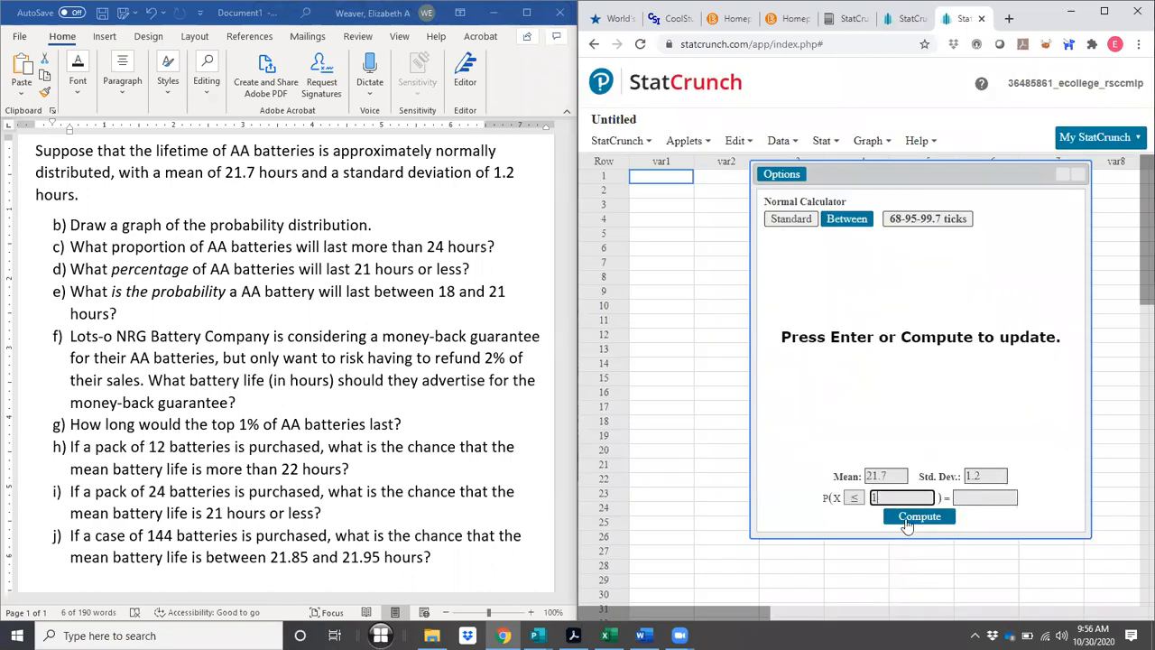
pyautogui.click(898, 518)
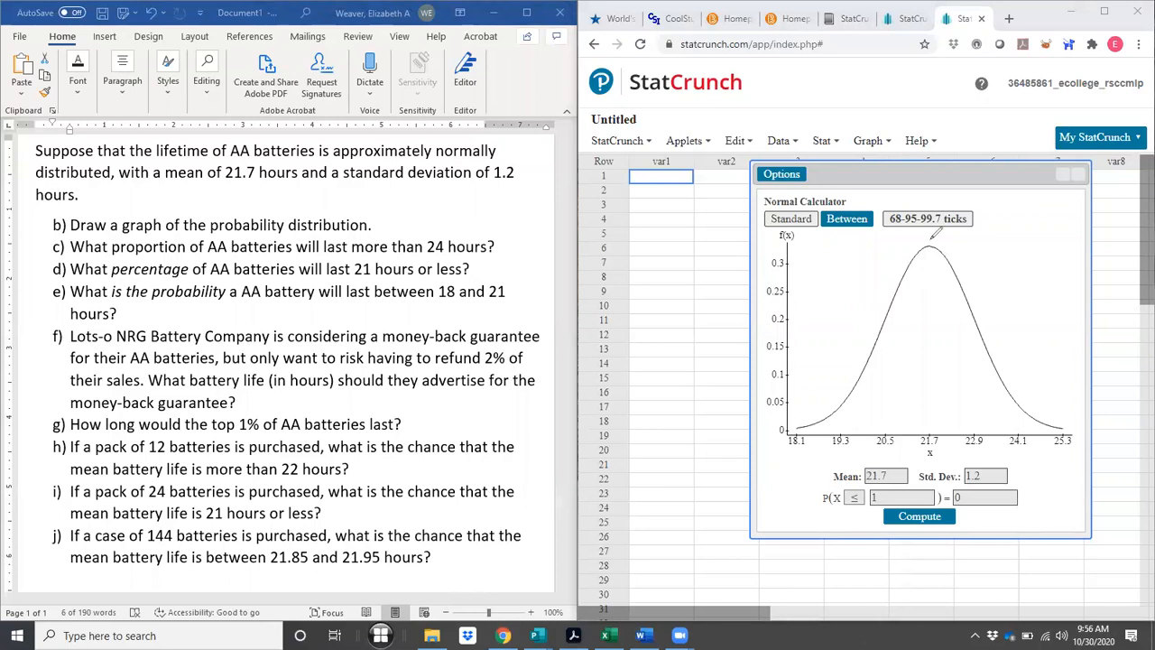
# Annotate the curve with a vertical line at the mean, a 1.2 spread label and a circle around 21.7, and clear the markings
pyautogui.moveTo(930, 245); pyautogui.dragTo(932, 429)
pyautogui.moveTo(932, 291)
pyautogui.mouseDown()
pyautogui.moveTo(964, 290)
pyautogui.moveTo(981, 268)
pyautogui.mouseUp()
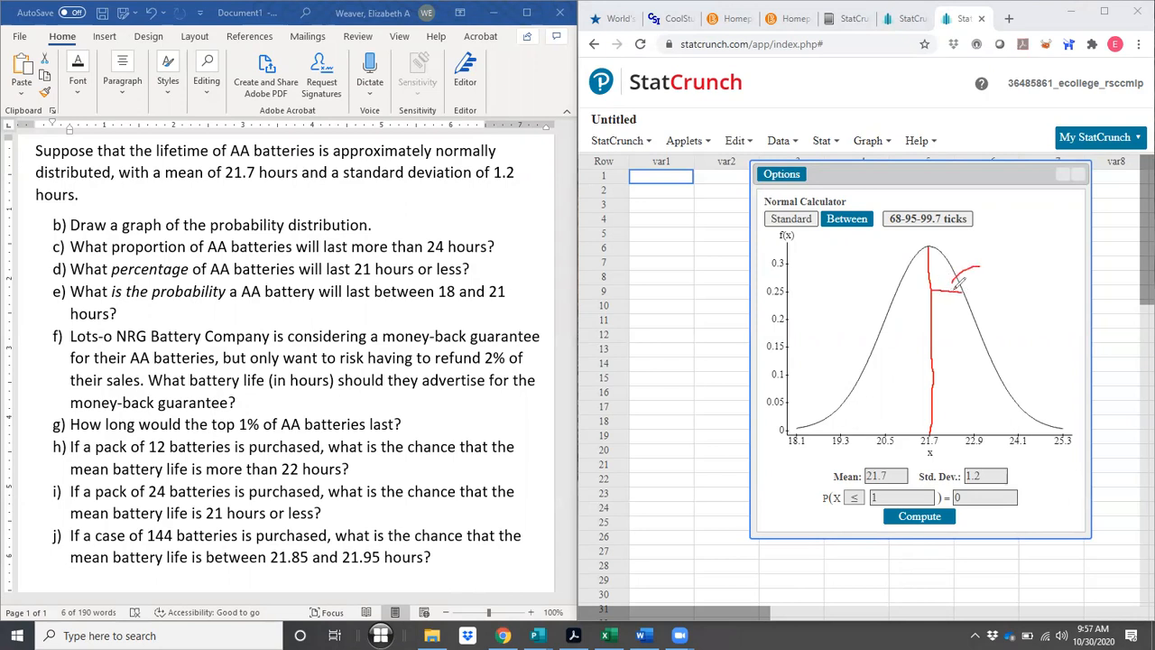
pyautogui.moveTo(935, 426)
pyautogui.mouseDown()
pyautogui.moveTo(926, 443)
pyautogui.moveTo(946, 440)
pyautogui.moveTo(932, 422)
pyautogui.mouseUp()
pyautogui.click(995, 265)
pyautogui.moveTo(988, 257)
pyautogui.mouseDown()
pyautogui.moveTo(988, 269)
pyautogui.moveTo(1009, 269)
pyautogui.mouseUp()
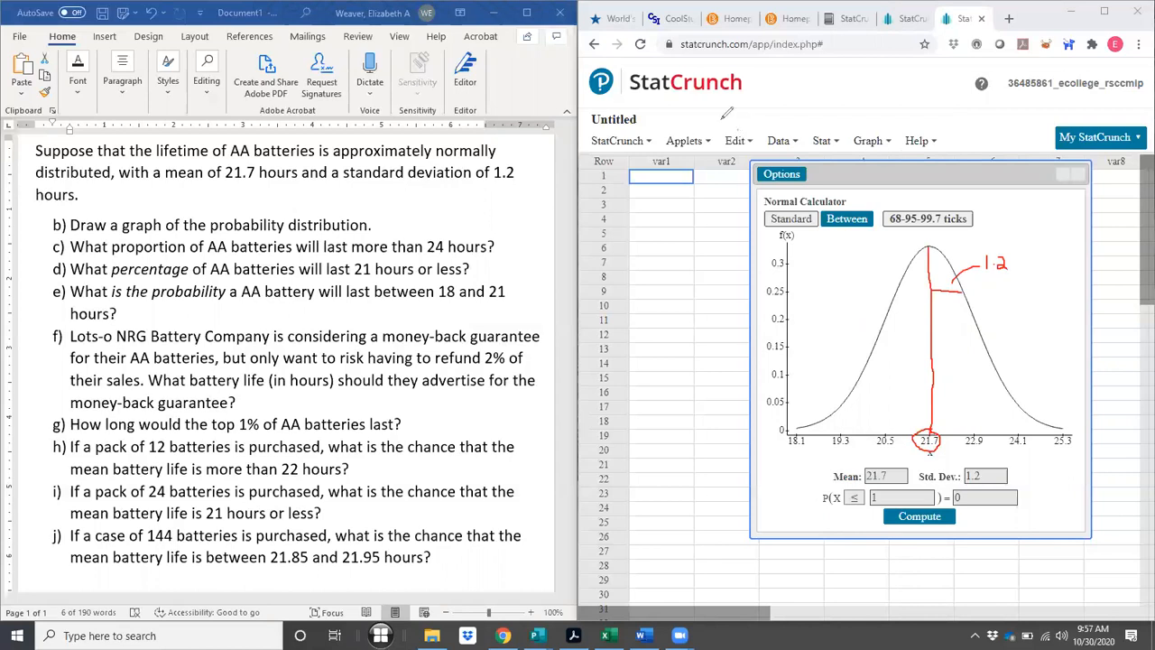
pyautogui.click(604, 103)
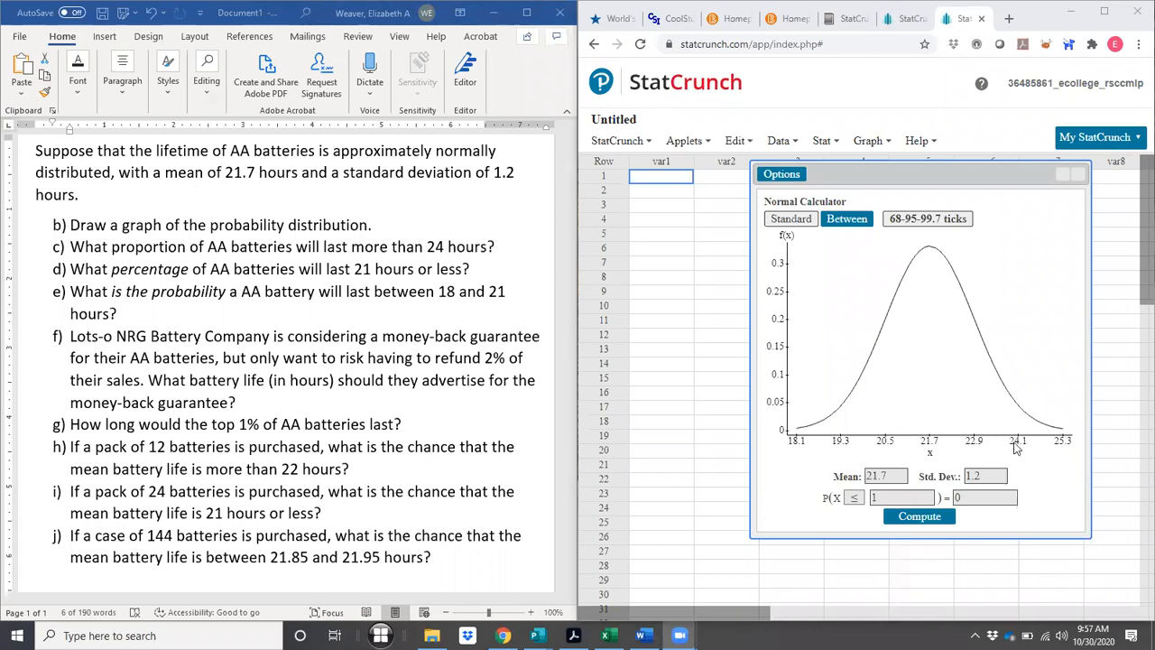
# Compute the probability P(X ≥ 24) for question c in the Normal calculator
pyautogui.click(855, 503)
pyautogui.click(857, 535)
pyautogui.click(875, 498)
pyautogui.moveTo(876, 498); pyautogui.dragTo(867, 498)
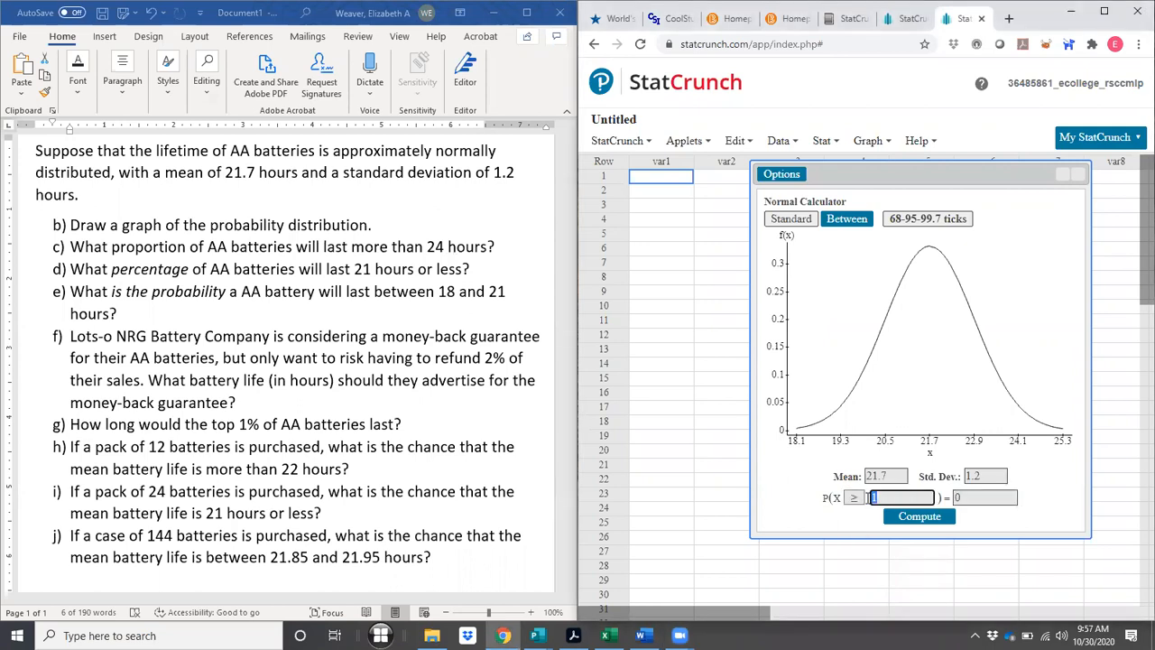
pyautogui.write('24')
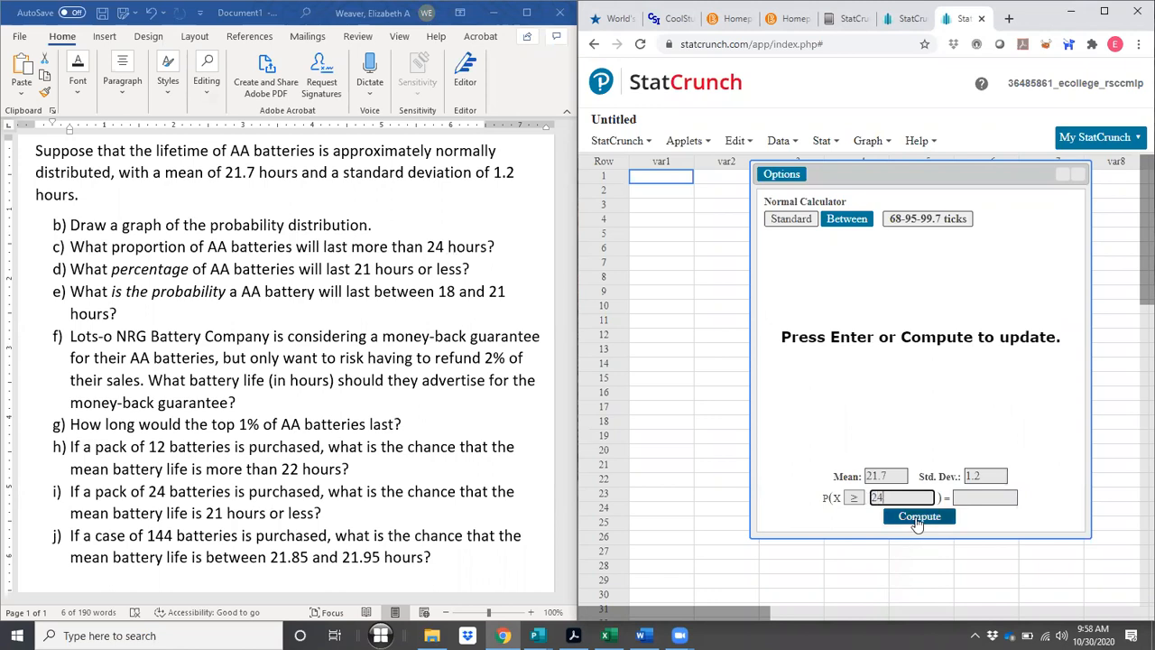
pyautogui.click(917, 517)
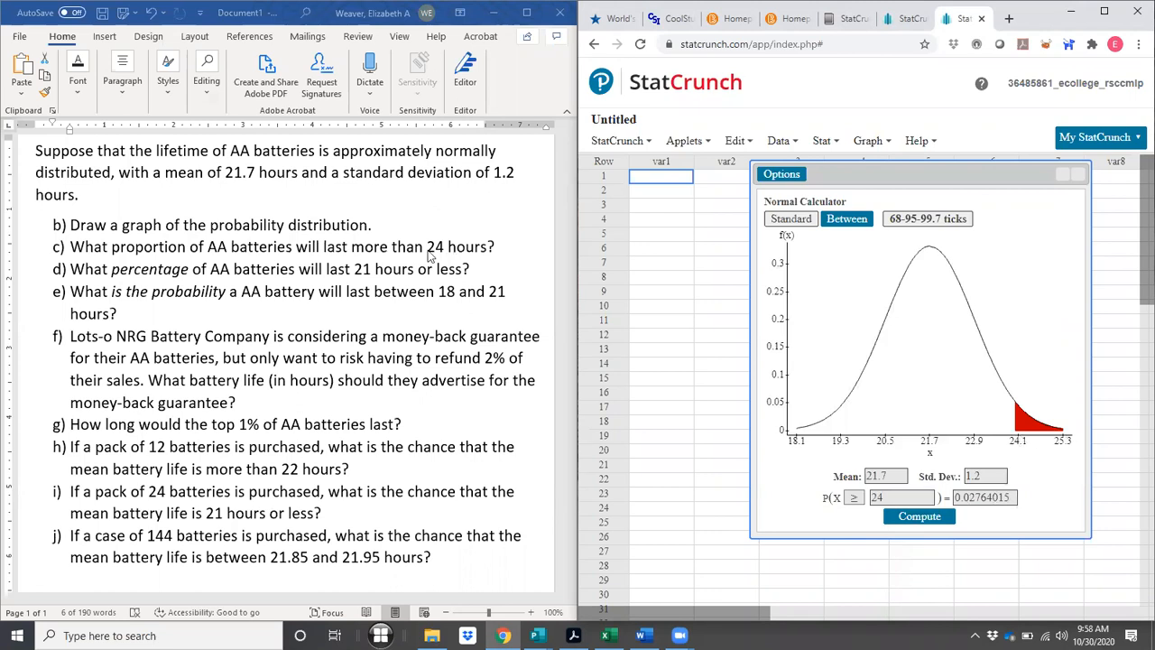
# Switch to the Word document and enter the answer 0.028 at the end of question c
pyautogui.click(502, 248)
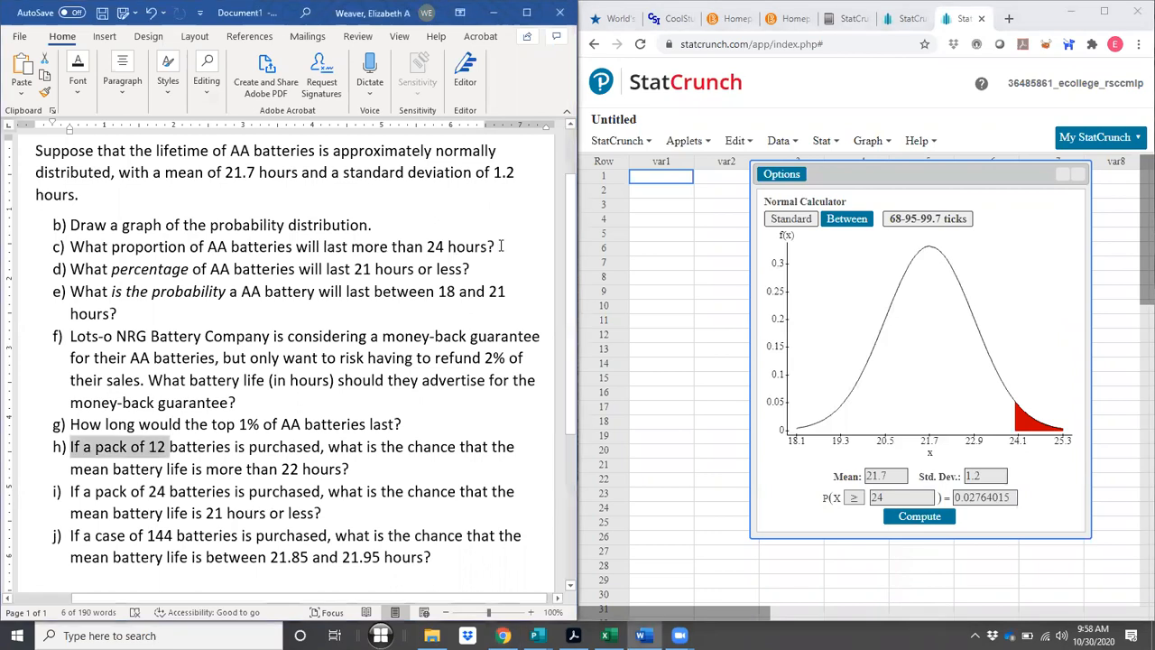
pyautogui.click(502, 248)
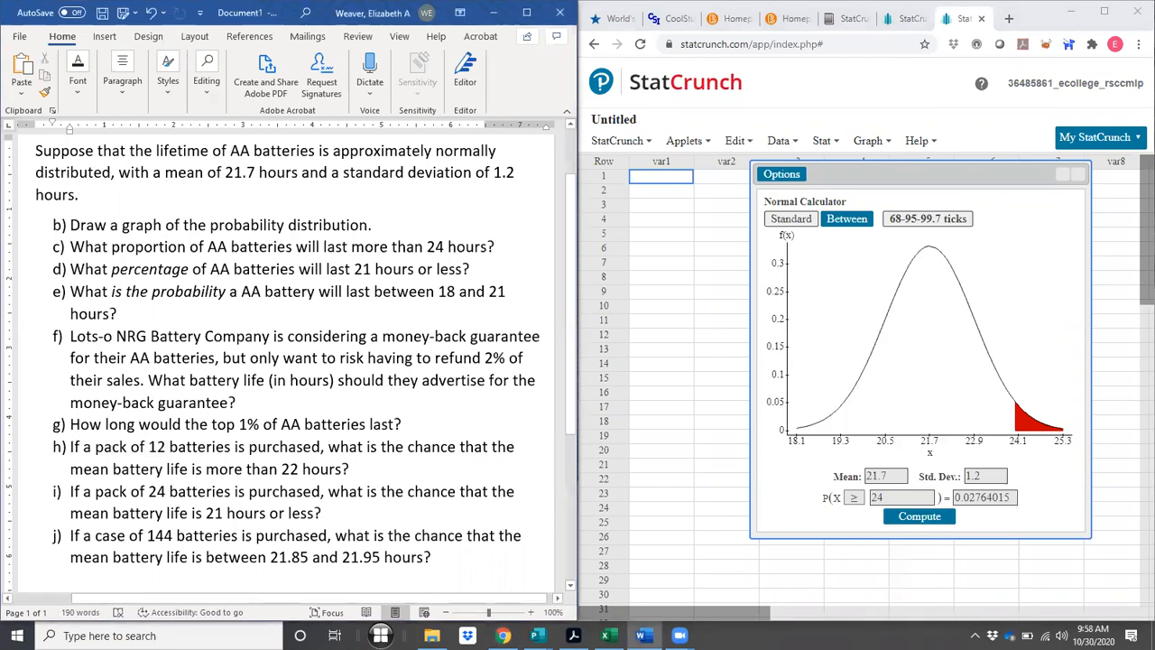
pyautogui.click(77, 75)
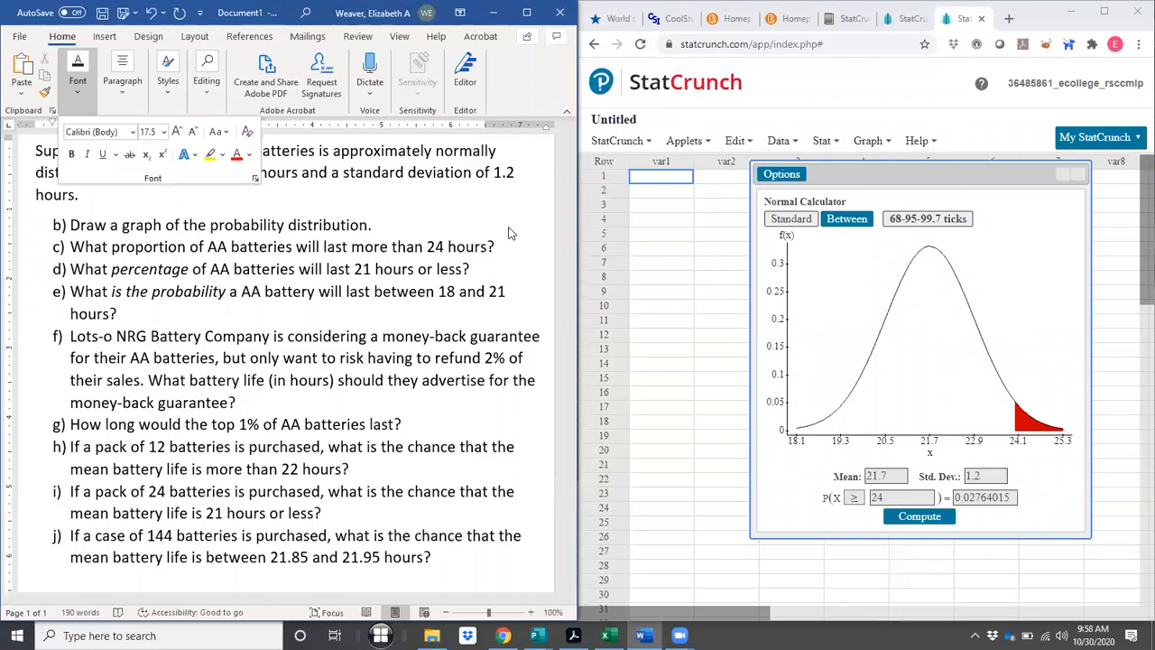
pyautogui.click(512, 256)
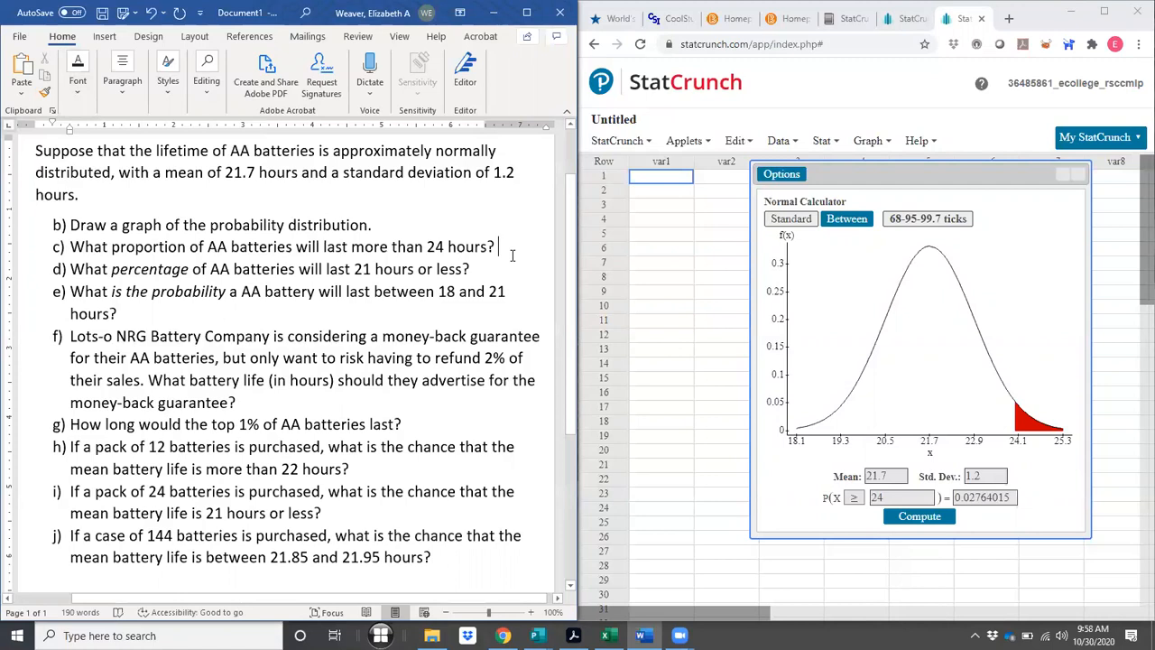
pyautogui.write('0.')
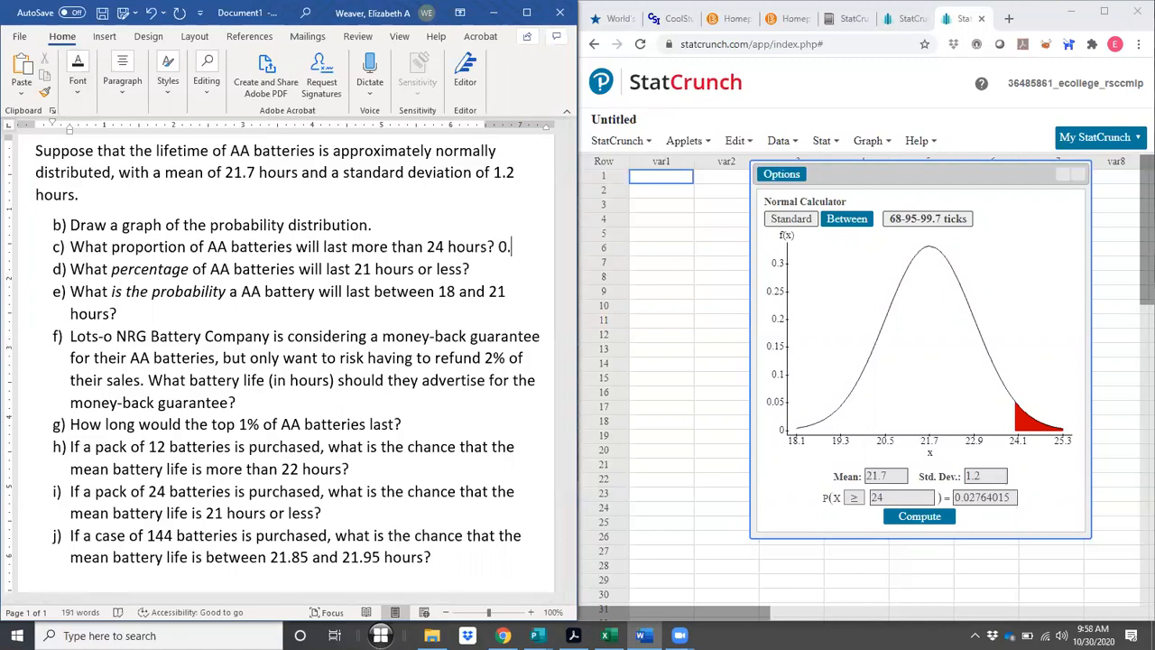
pyautogui.write('028')
# Format the 0.028 answer to question c as bold red text and place the cursor at the end of question d
pyautogui.doubleClick(528, 247)
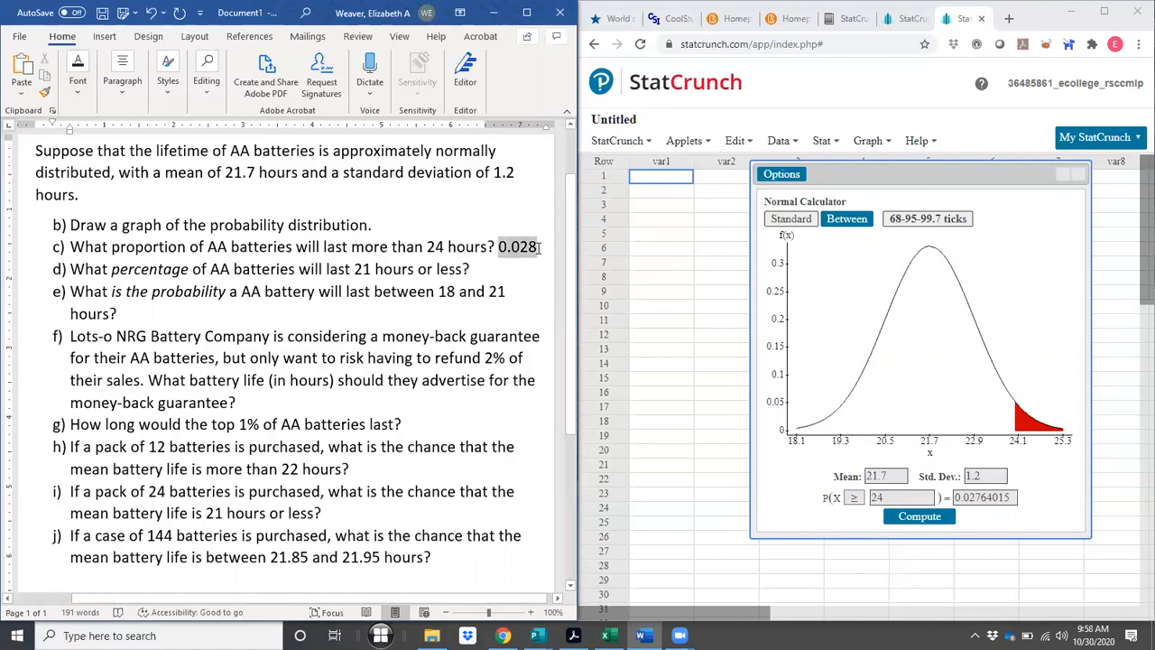
pyautogui.click(547, 225)
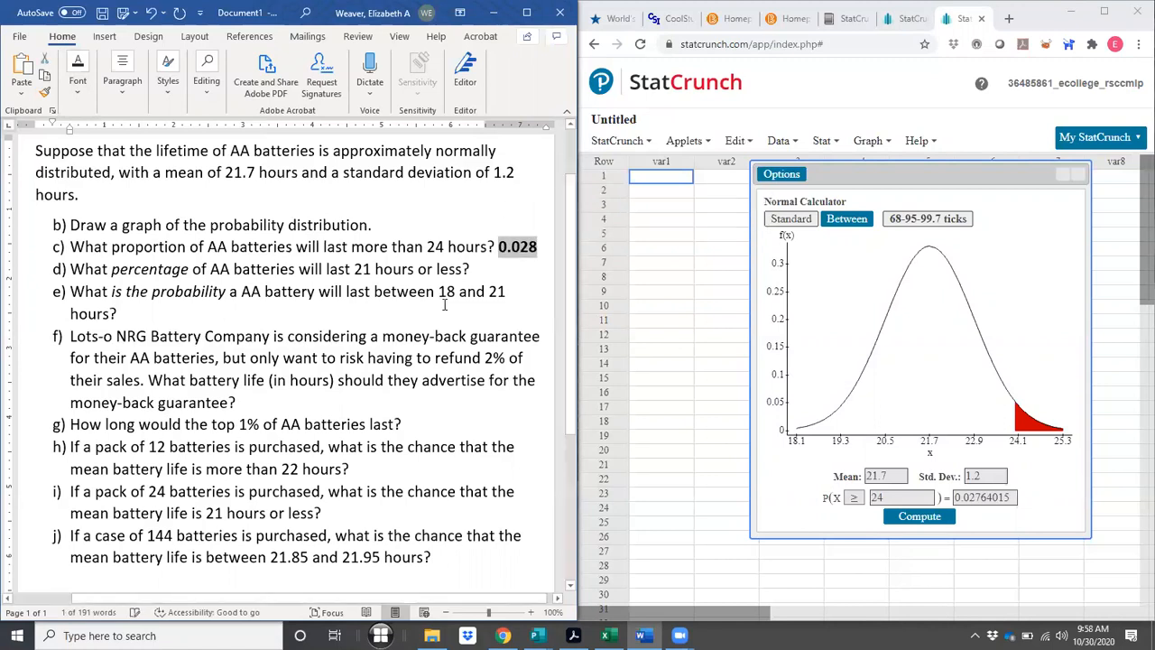
pyautogui.click(495, 321)
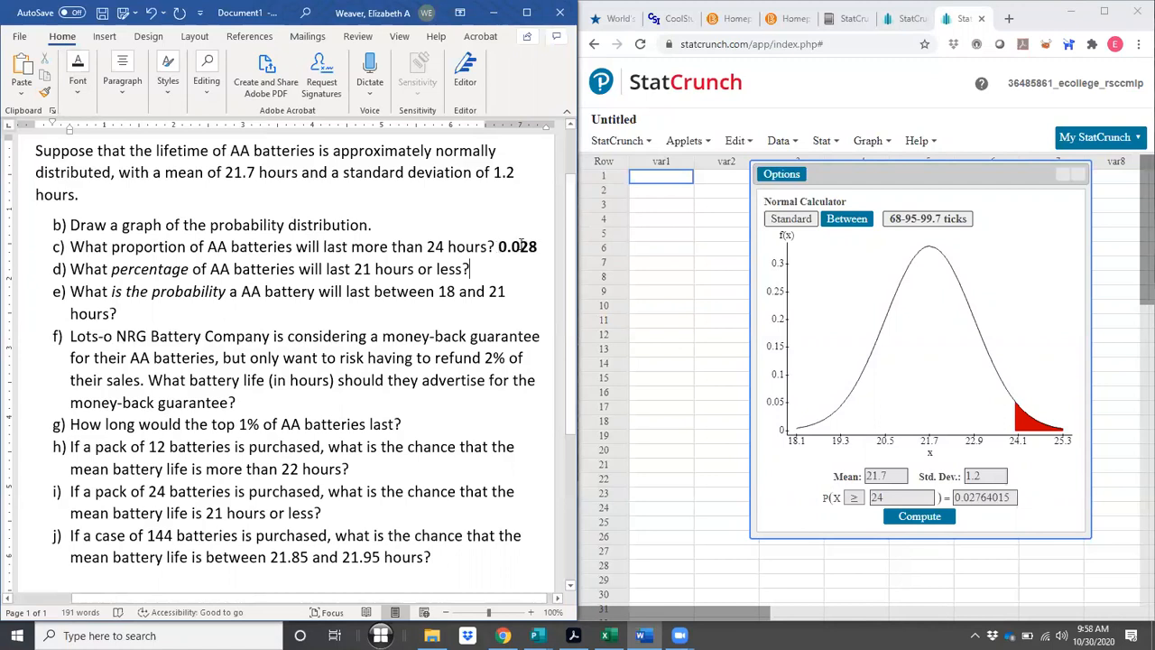
pyautogui.doubleClick(538, 245)
pyautogui.click(625, 220)
pyautogui.click(474, 278)
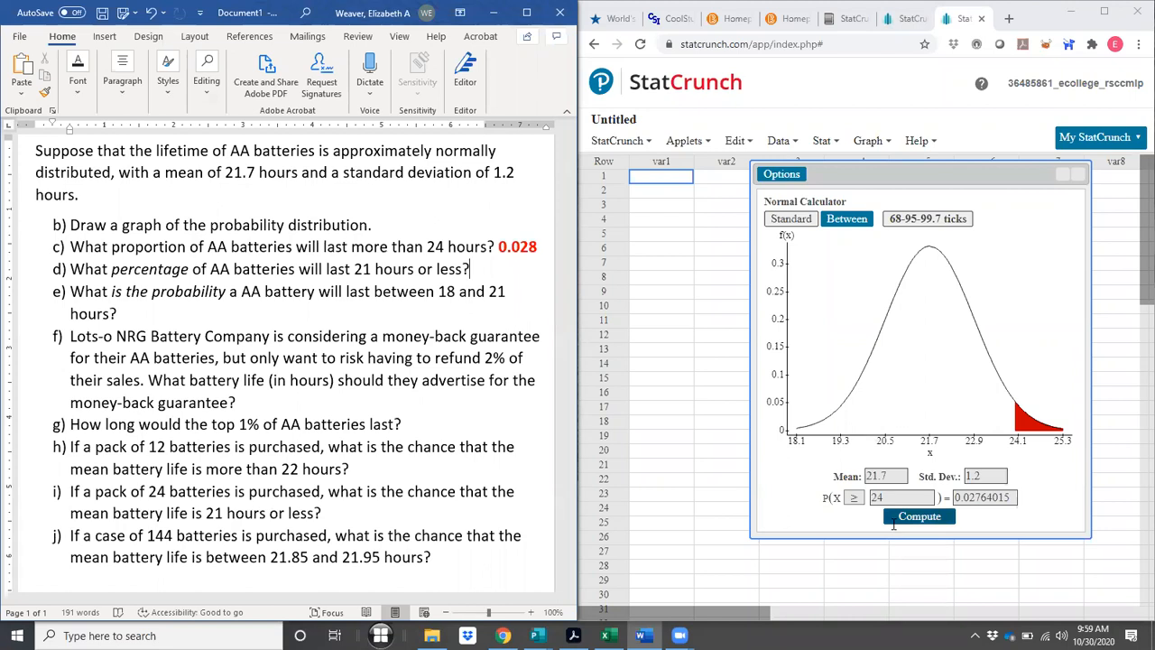
# Compute the probability P(X ≤ 21) for question d in the Normal calculator
pyautogui.click(855, 499)
pyautogui.click(865, 495)
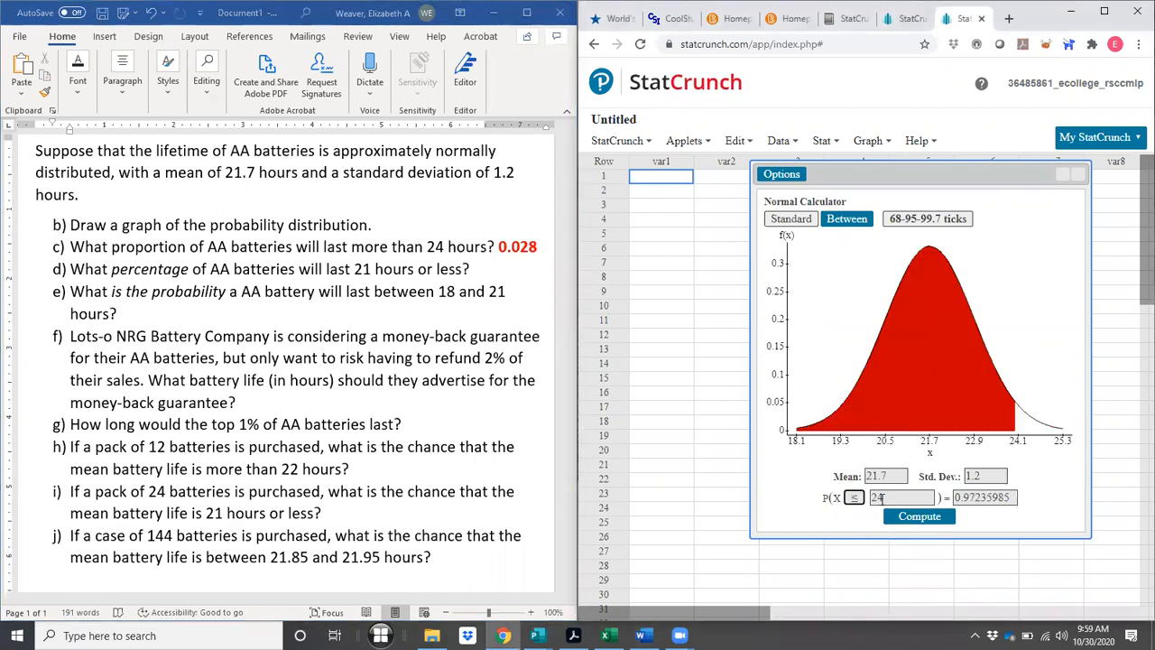
pyautogui.doubleClick(883, 498)
pyautogui.write('21')
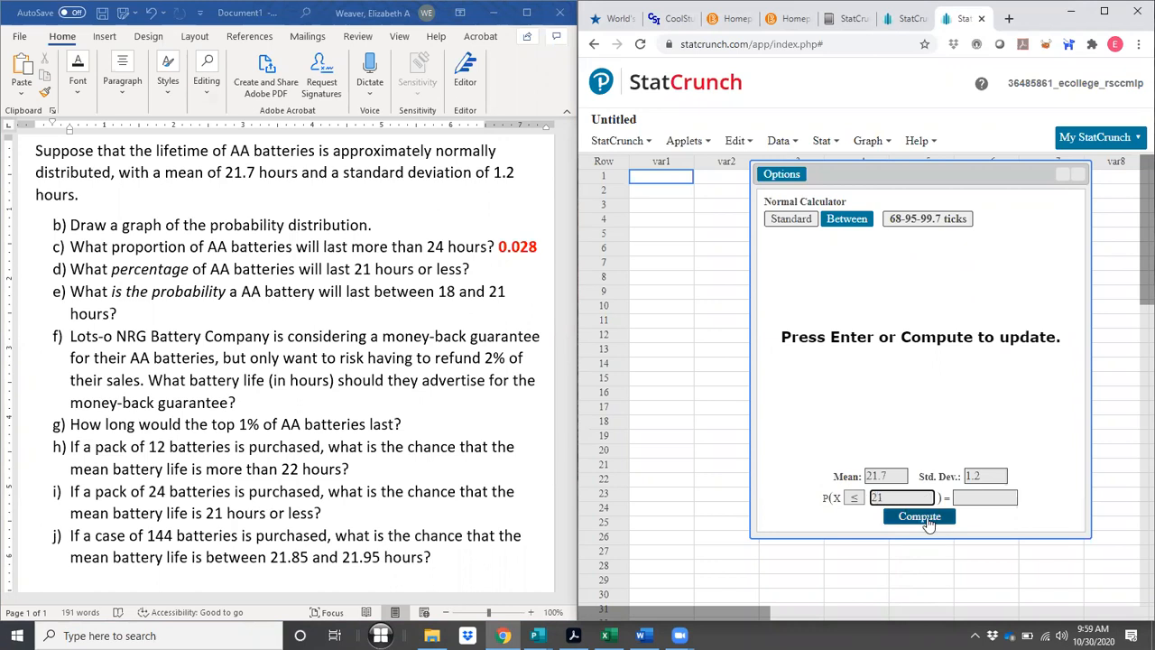
pyautogui.click(927, 520)
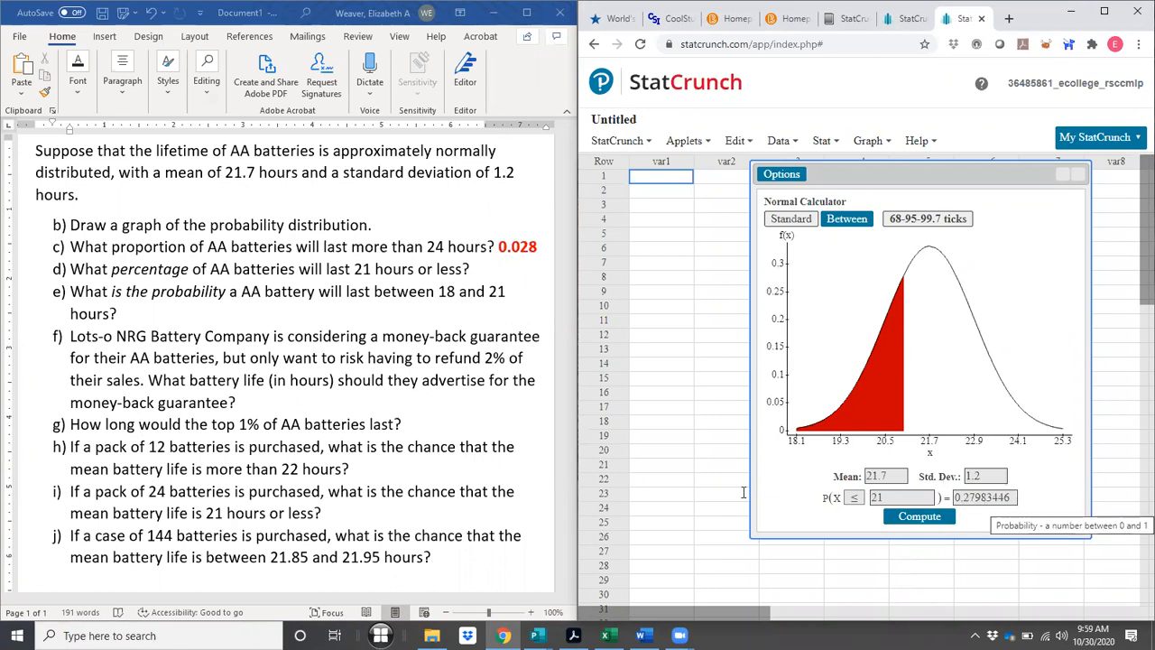
# Switch to the Word document, enter 28.0% at the end of question d and format it as bold red text
pyautogui.click(484, 271)
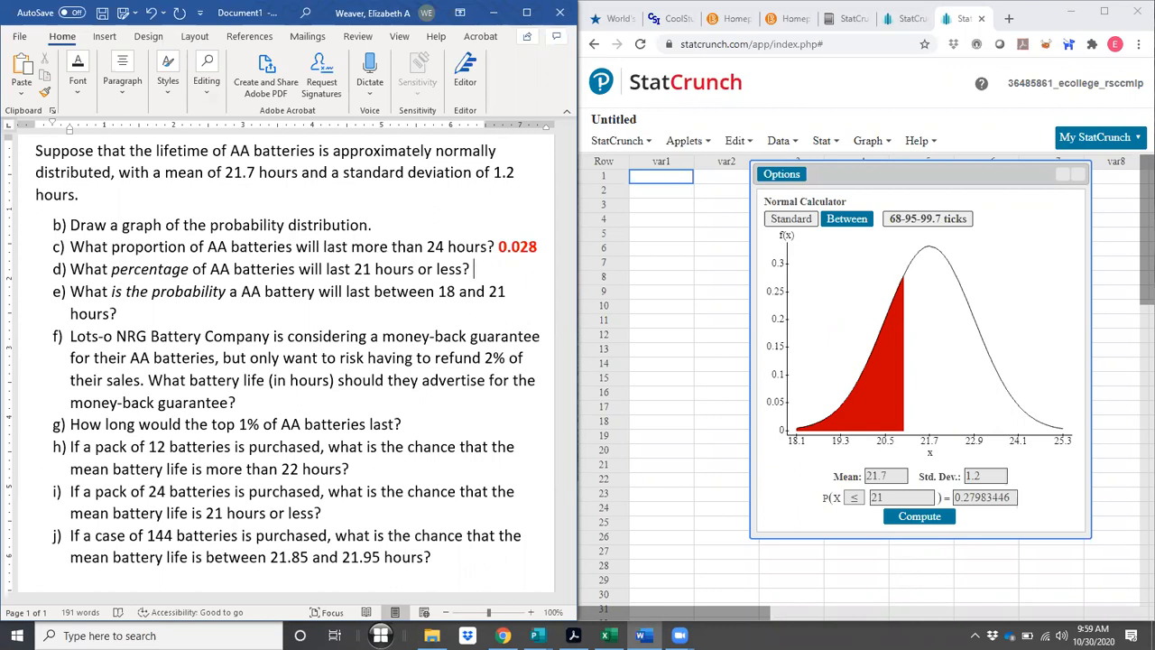
pyautogui.write('28.')
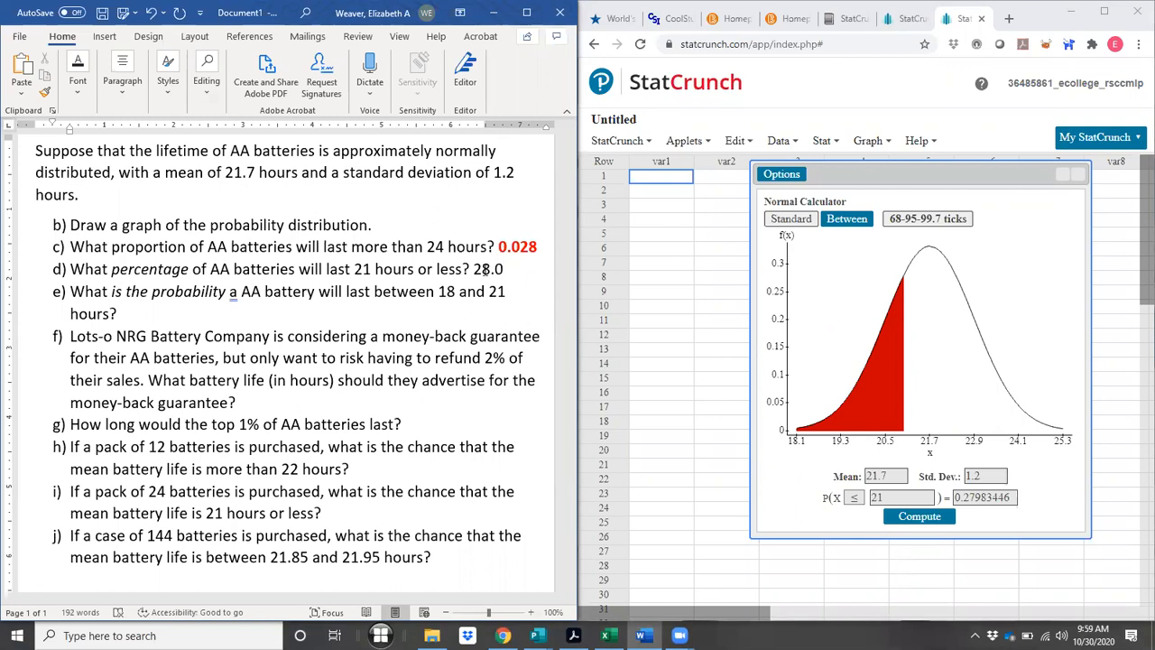
pyautogui.write('%')
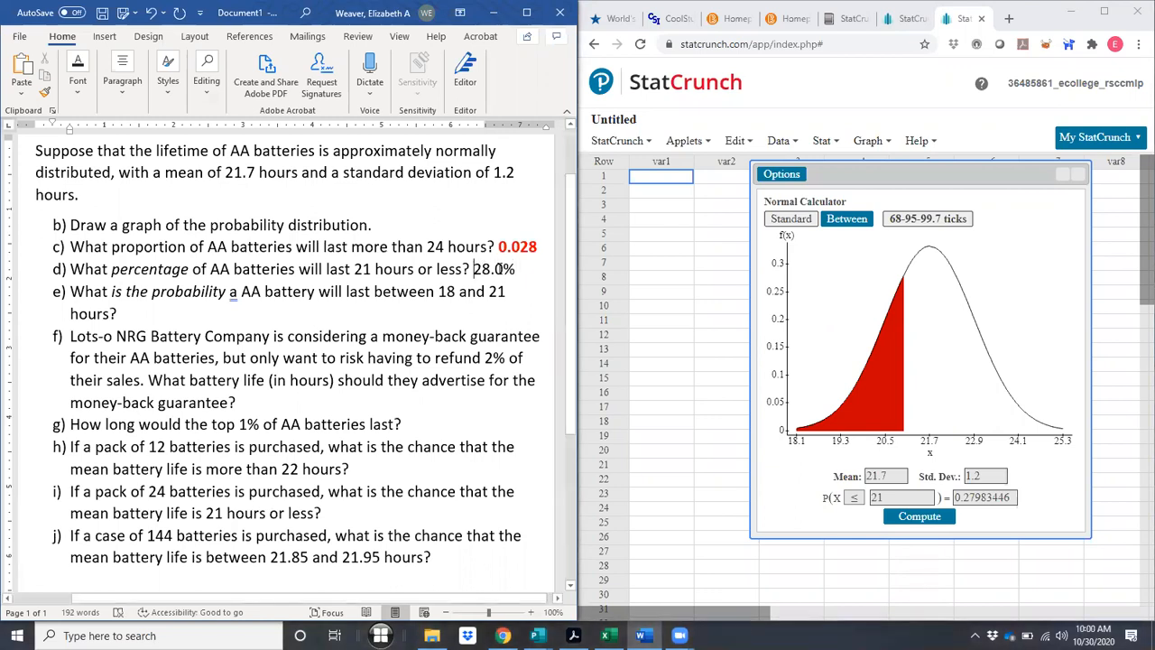
pyautogui.moveTo(474, 268); pyautogui.dragTo(518, 269)
pyautogui.click(527, 245)
pyautogui.click(600, 245)
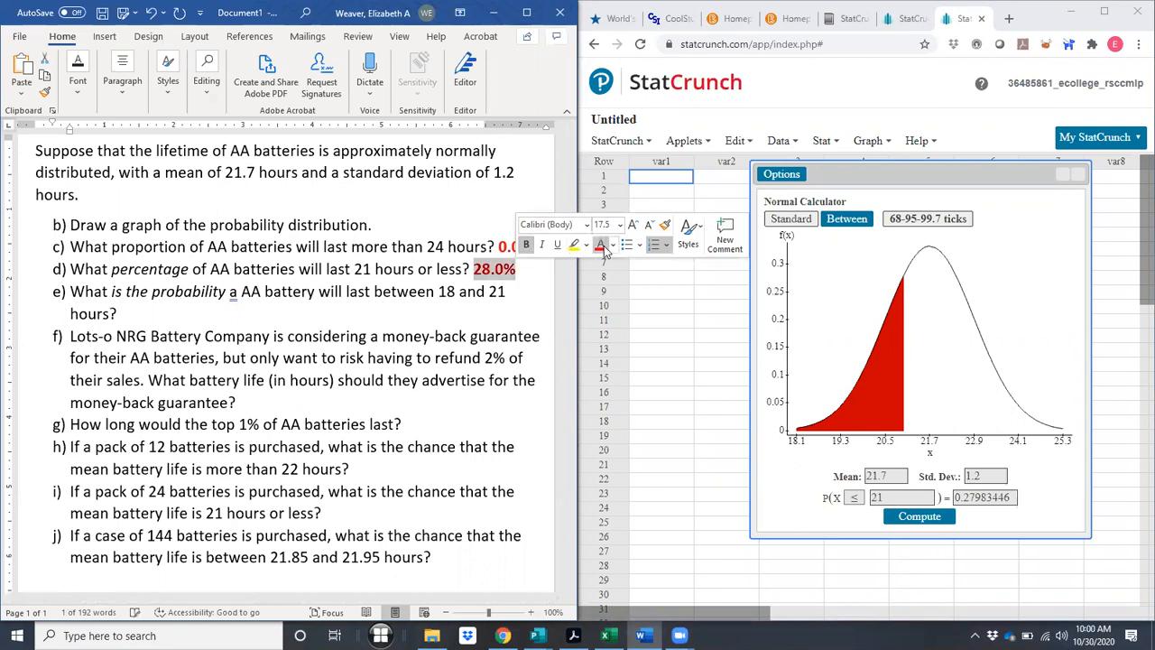
pyautogui.click(258, 316)
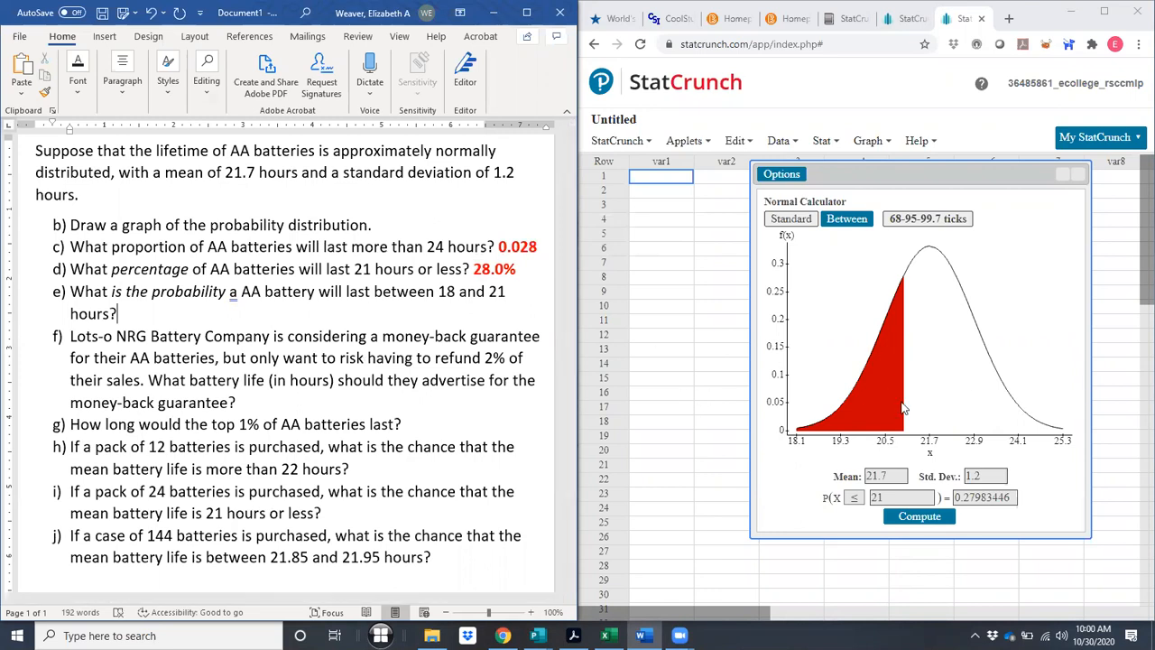
# Switch StatCrunch's Normal calculator to Between mode and compute P(18 ≤ X ≤ 21) for question e
pyautogui.click(845, 221)
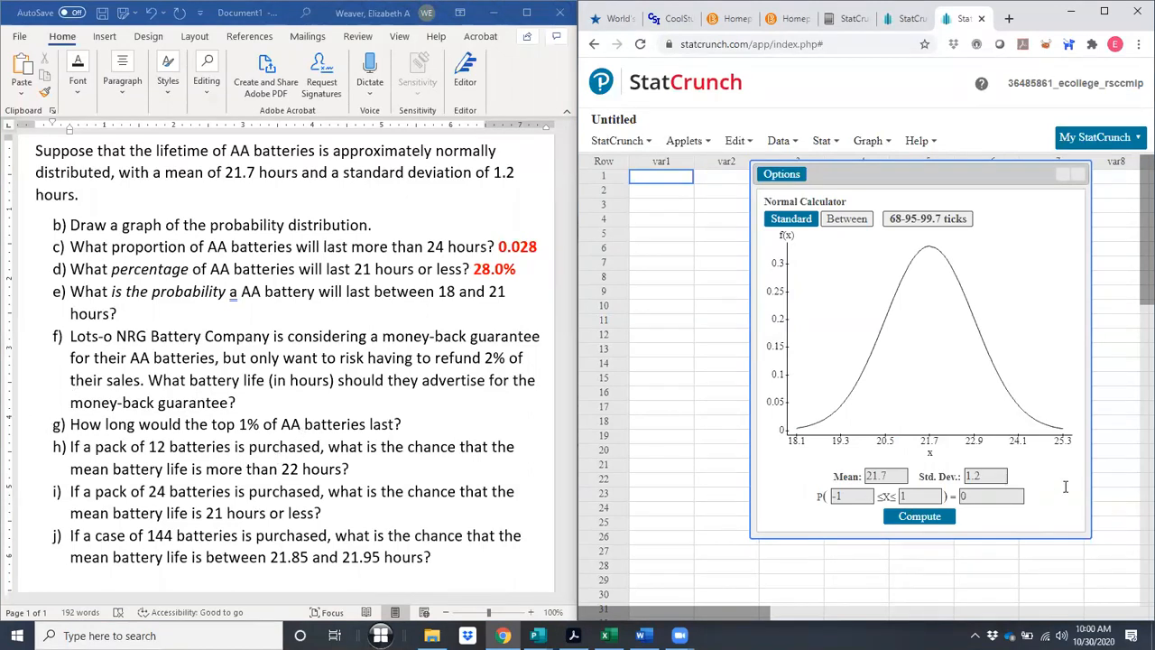
pyautogui.doubleClick(847, 496)
pyautogui.write('1')
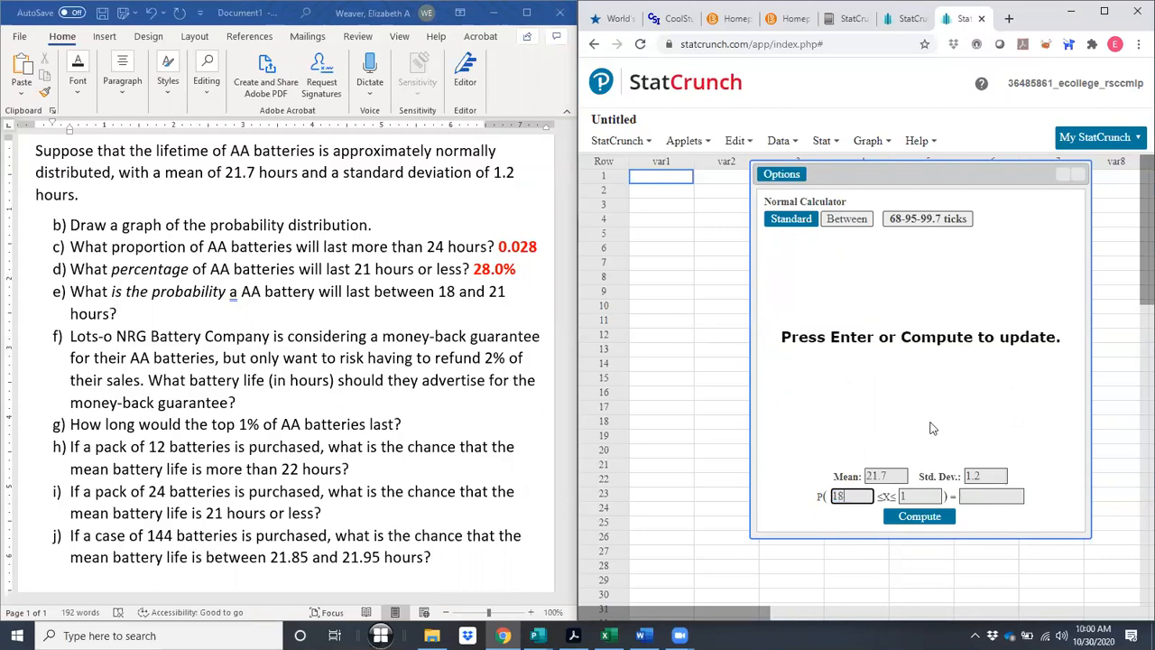
pyautogui.click(922, 496)
pyautogui.write('21')
pyautogui.click(920, 517)
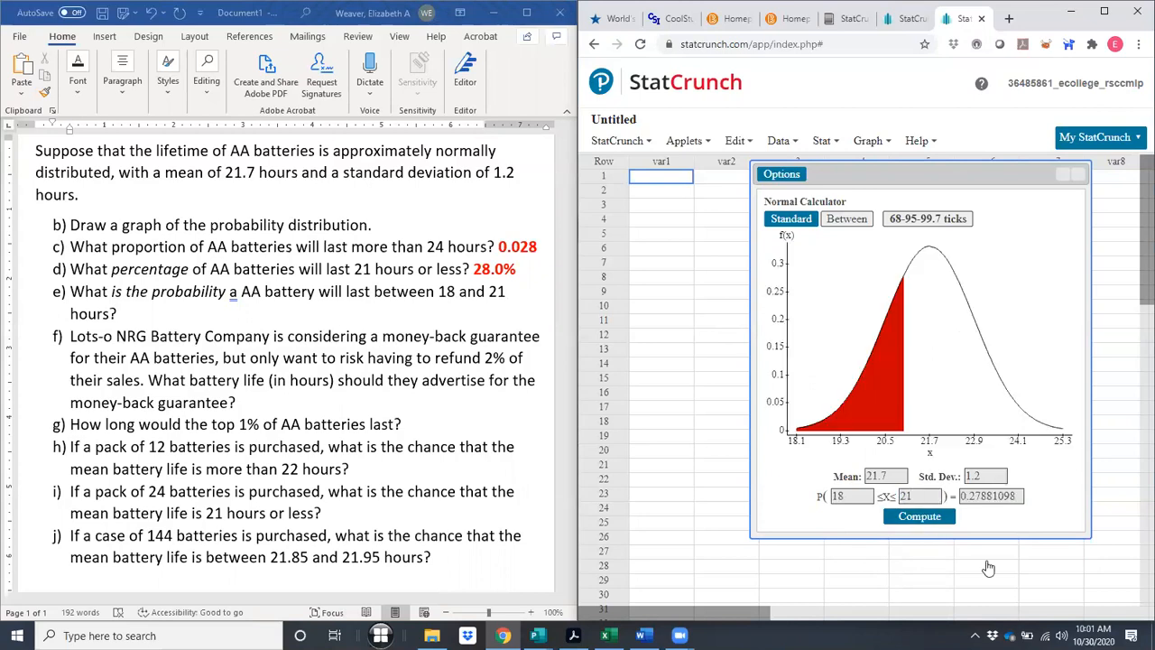
# Try a lower bound of 17 in the between probability, and recompute it with the lower bound back at 18
pyautogui.doubleClick(850, 497)
pyautogui.write('17')
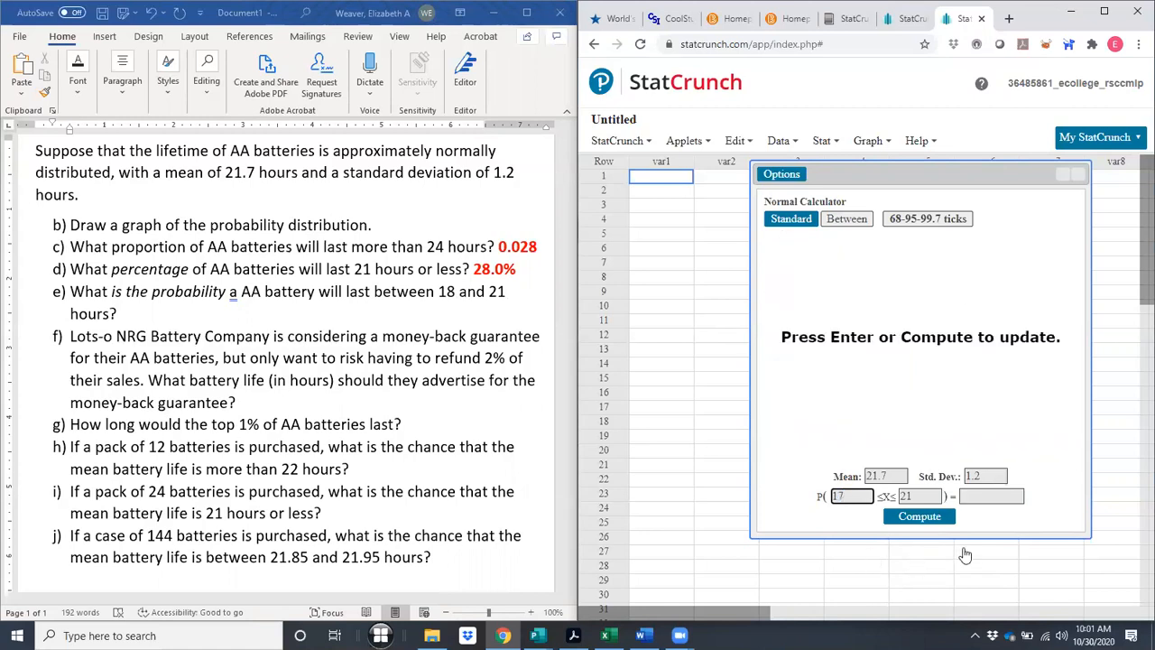
pyautogui.click(943, 521)
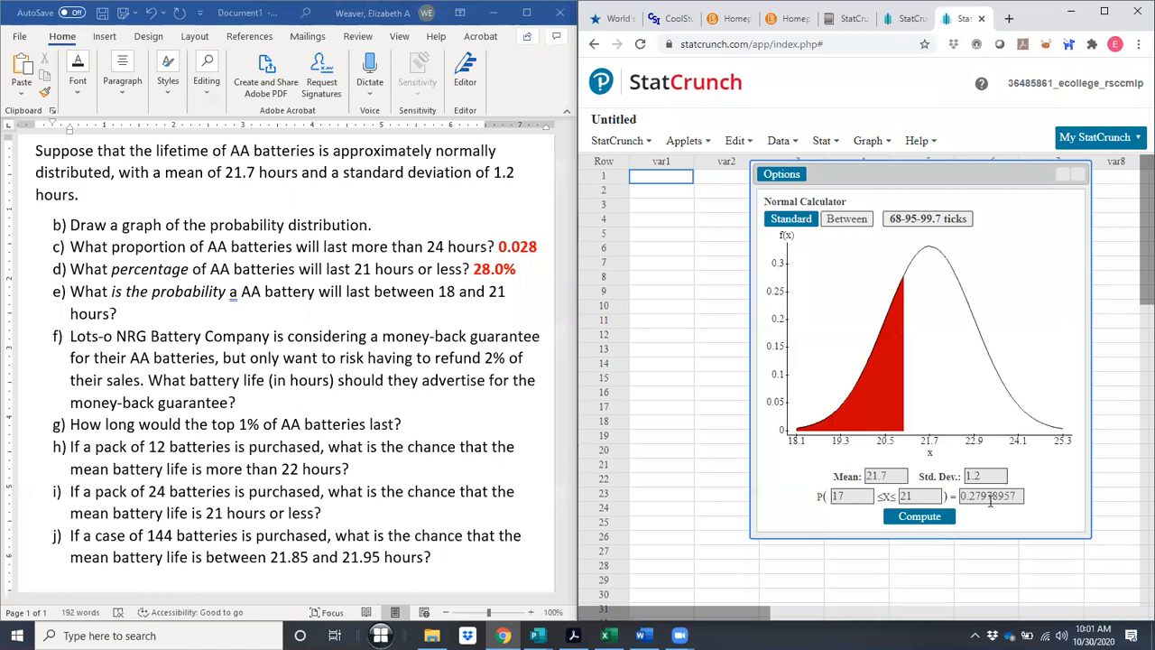
pyautogui.doubleClick(848, 496)
pyautogui.write('18')
pyautogui.click(939, 522)
# Switch to the Word document, enter 0.279 at the end of question e and format it as bold red text
pyautogui.click(168, 320)
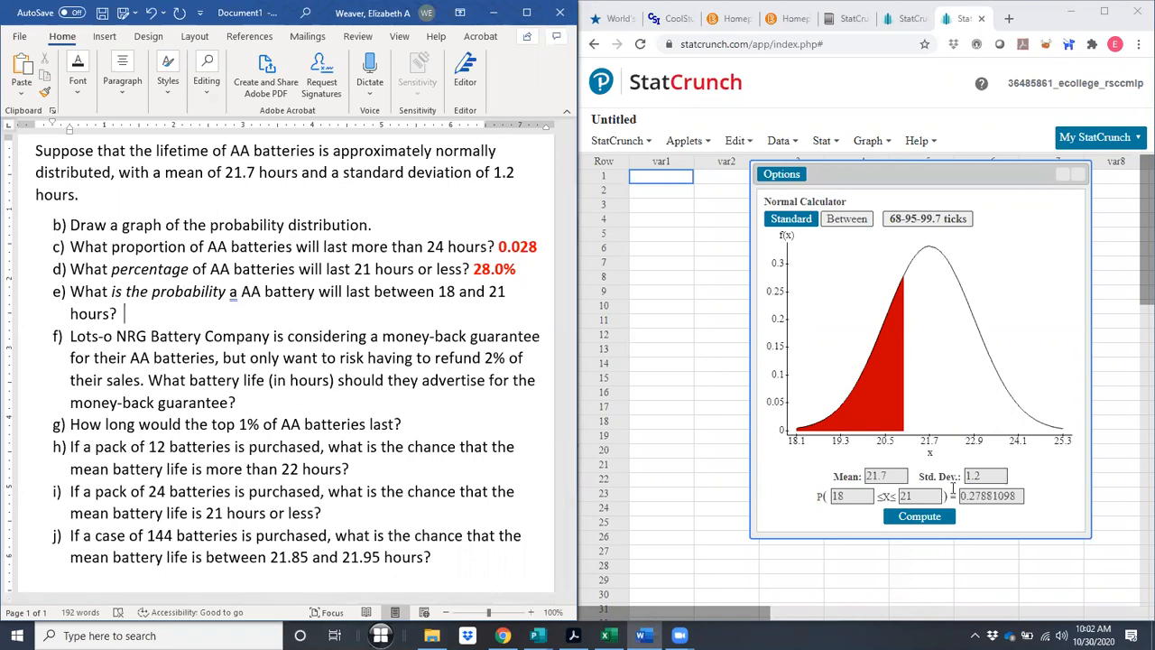
pyautogui.write('0.')
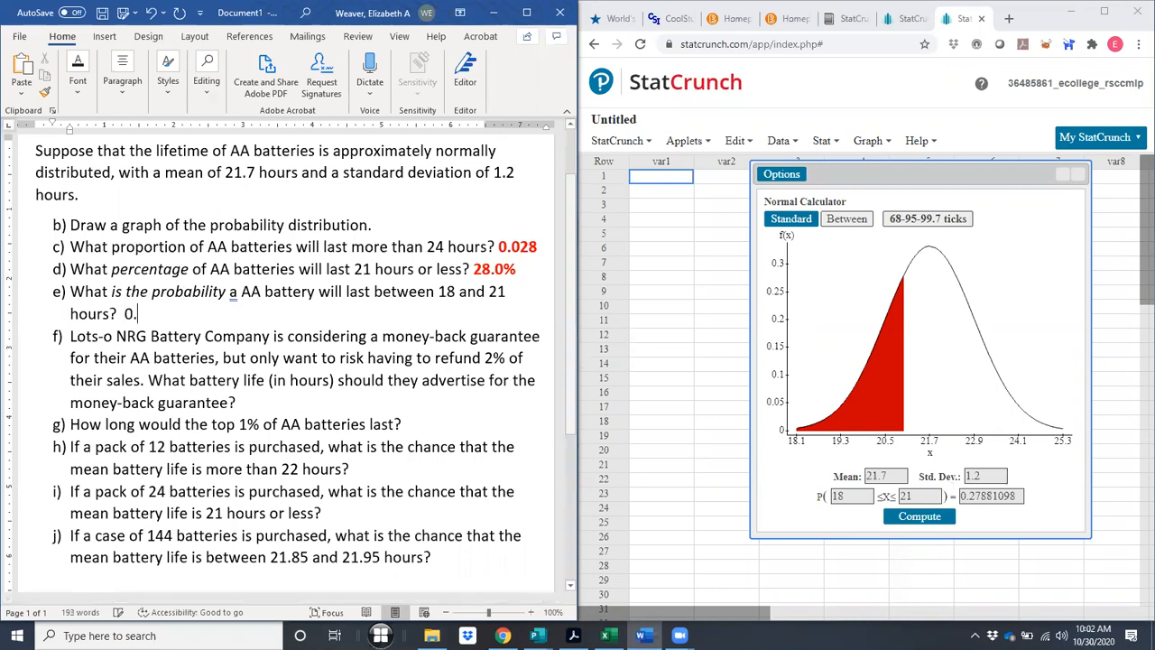
pyautogui.write('279')
pyautogui.doubleClick(144, 313)
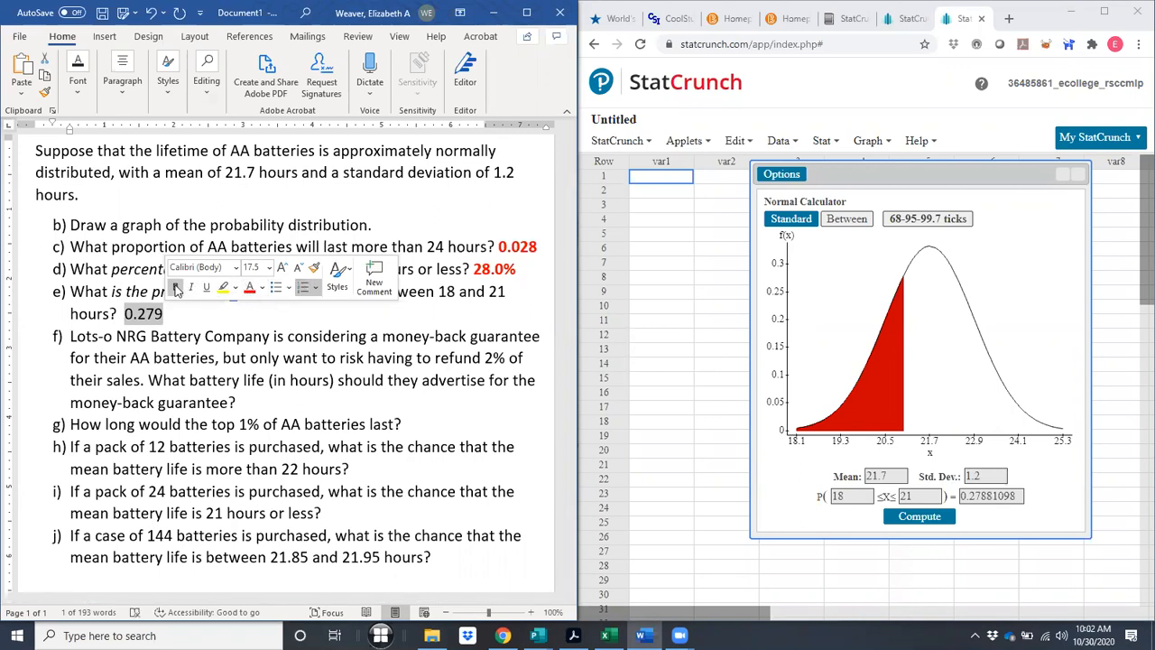
pyautogui.click(253, 287)
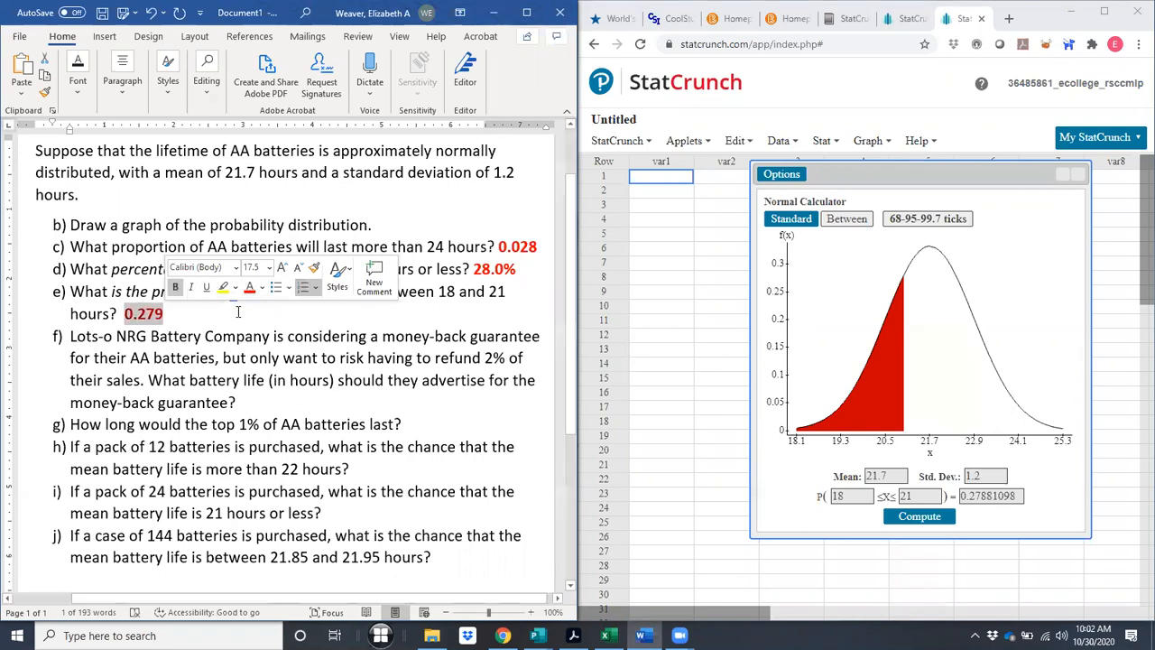
pyautogui.click(285, 375)
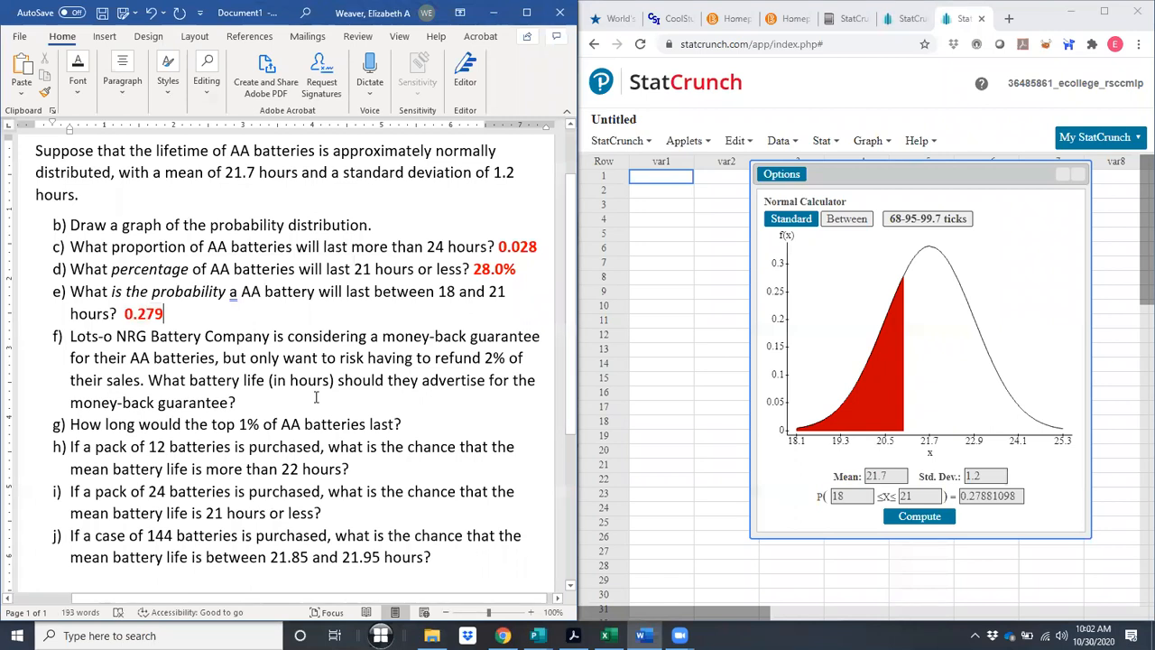
pyautogui.scroll(-1, 316, 397)
pyautogui.scroll(2, 316, 397)
pyautogui.scroll(-1, 316, 397)
pyautogui.scroll(1, 316, 397)
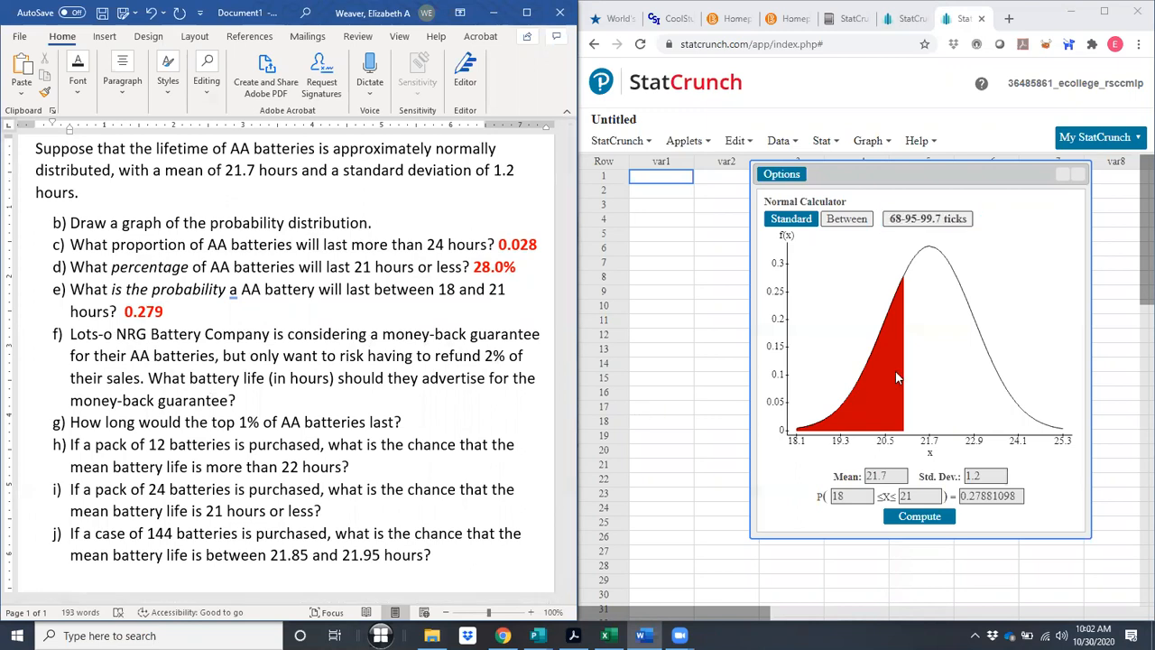
pyautogui.click(989, 497)
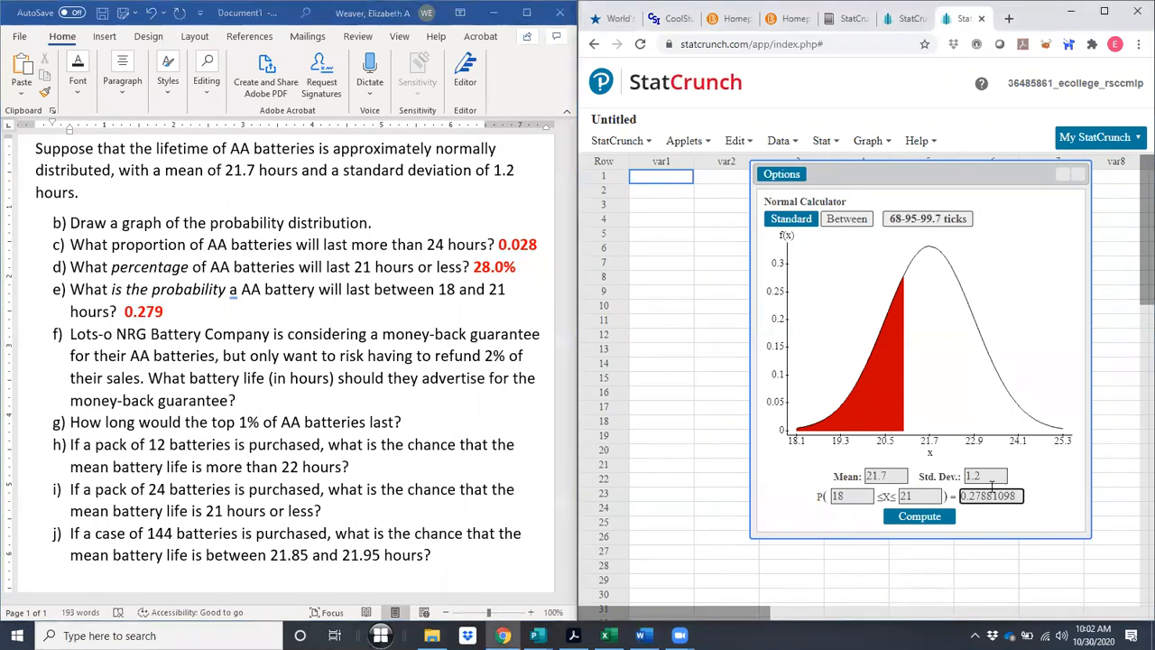
pyautogui.doubleClick(990, 497)
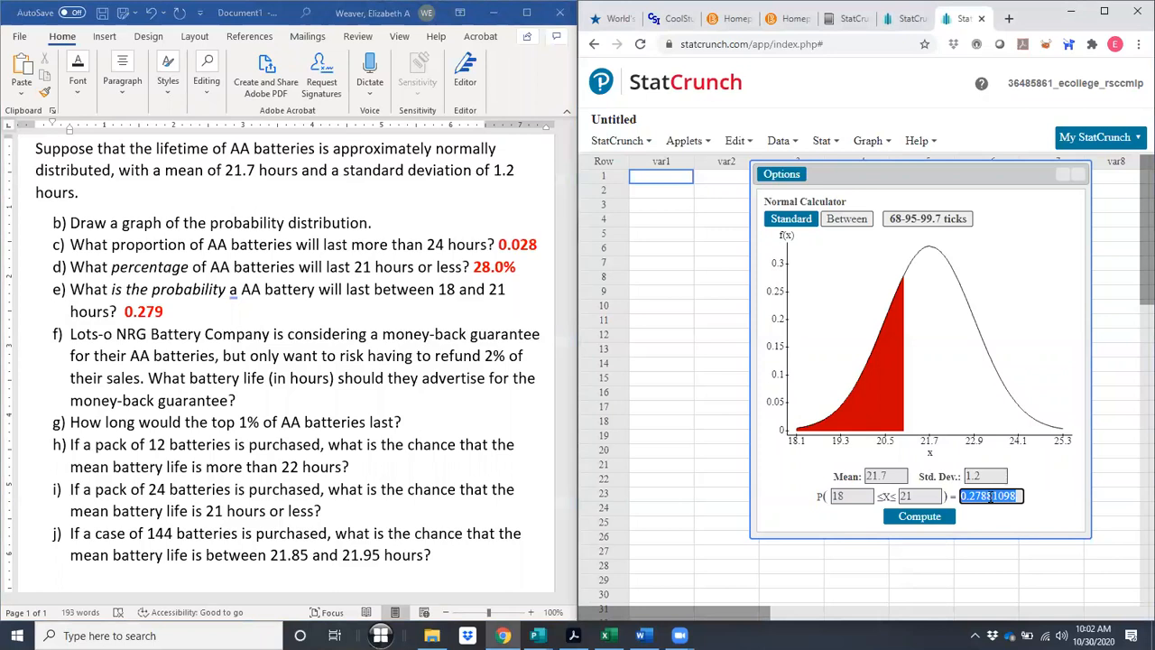
pyautogui.press('BackSpace')
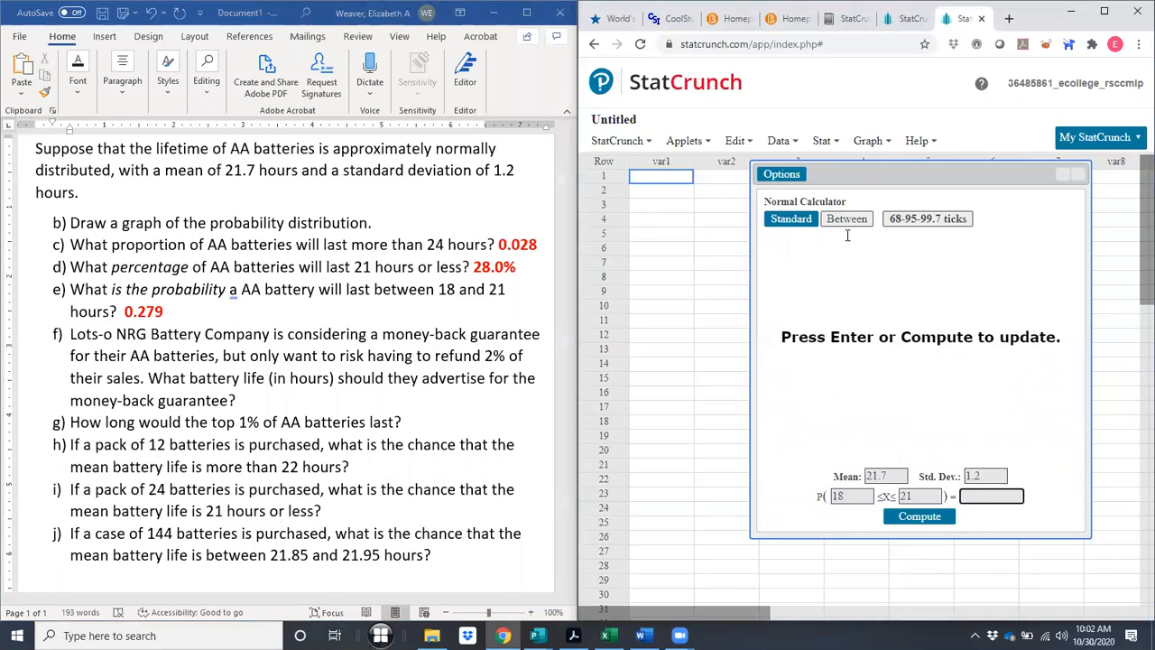
# Return the Normal calculator to Standard mode and compute the cutoff x with P(X ≤ x) = 0.02 for question f
pyautogui.click(792, 223)
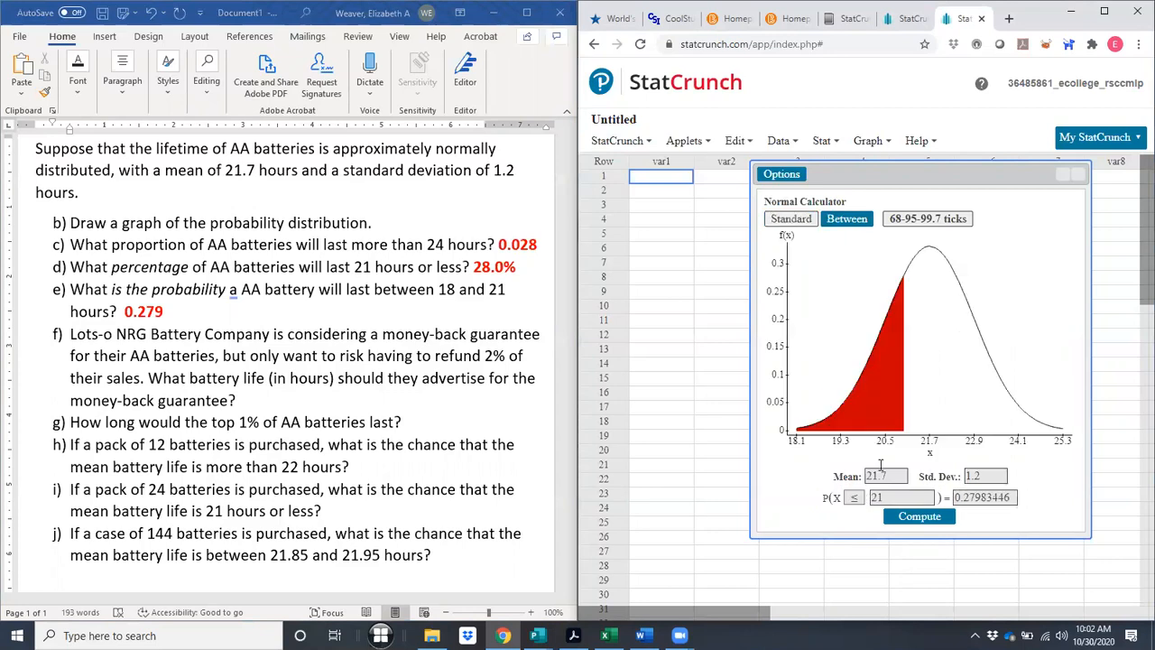
pyautogui.doubleClick(995, 500)
pyautogui.press('BackSpace')
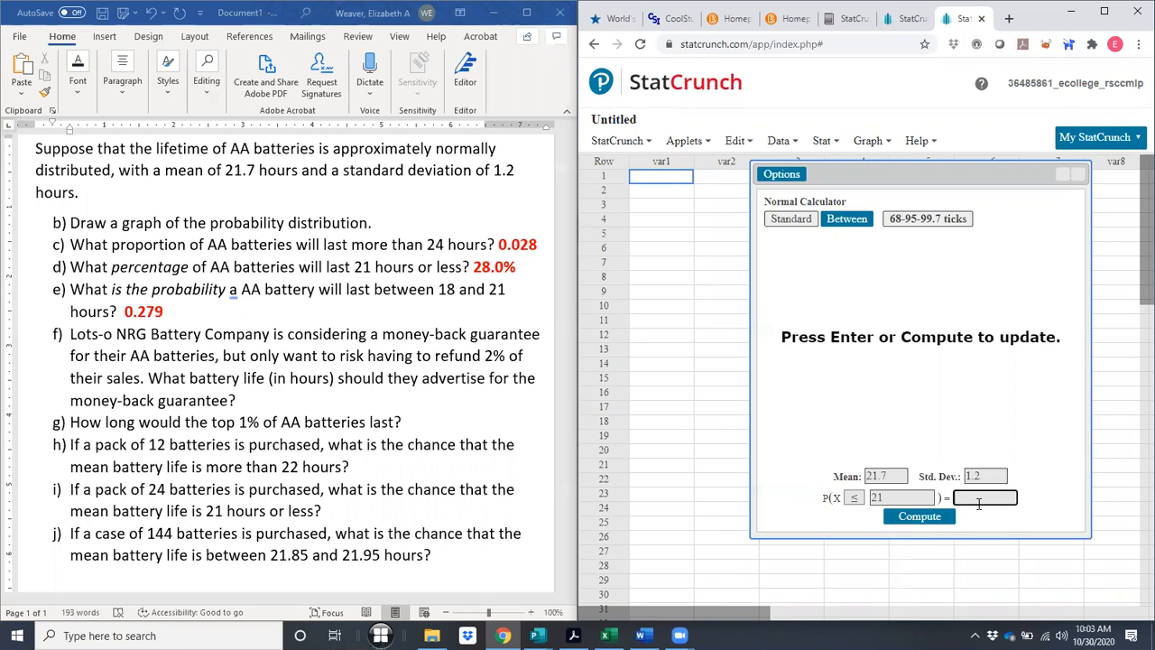
pyautogui.write('0.02')
pyautogui.click(937, 522)
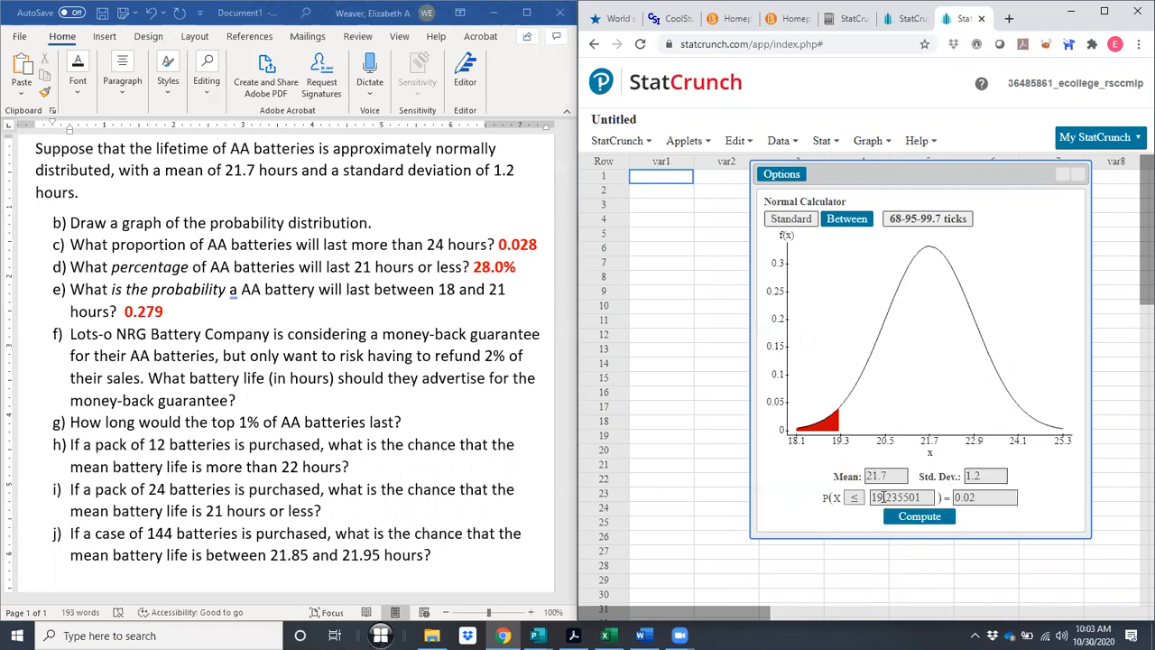
# Switch to the Word document, enter 19.2 hours at the end of question f and format it as bold red text
pyautogui.click(282, 396)
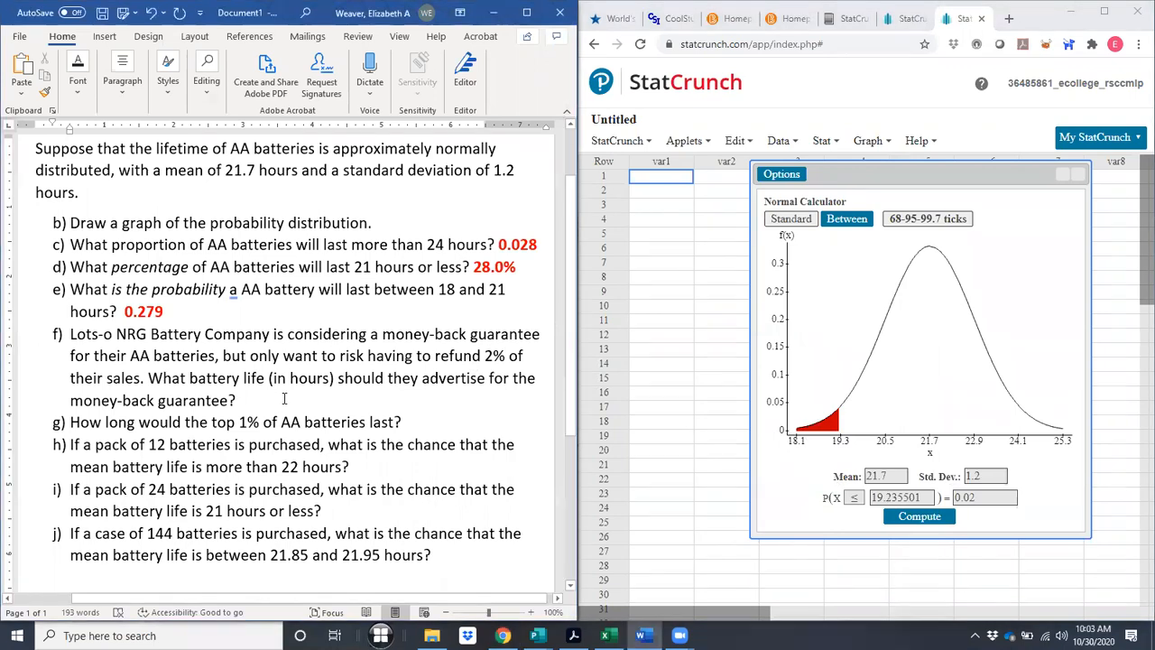
pyautogui.write('1')
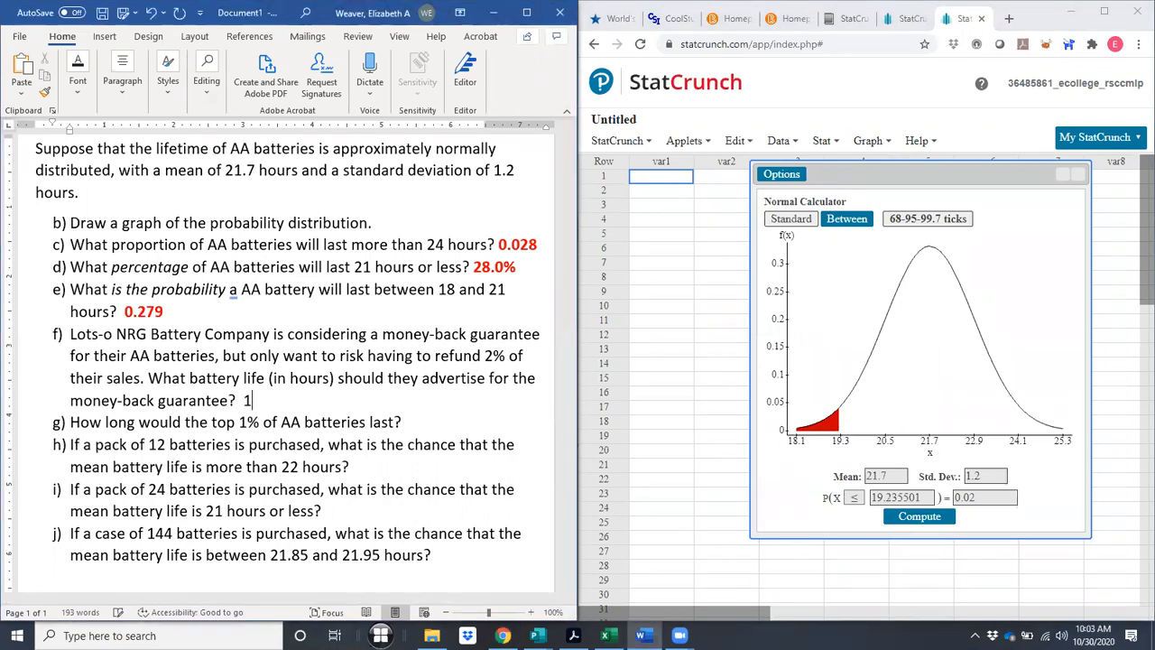
pyautogui.write('9.2 hours')
pyautogui.moveTo(316, 399); pyautogui.dragTo(242, 400)
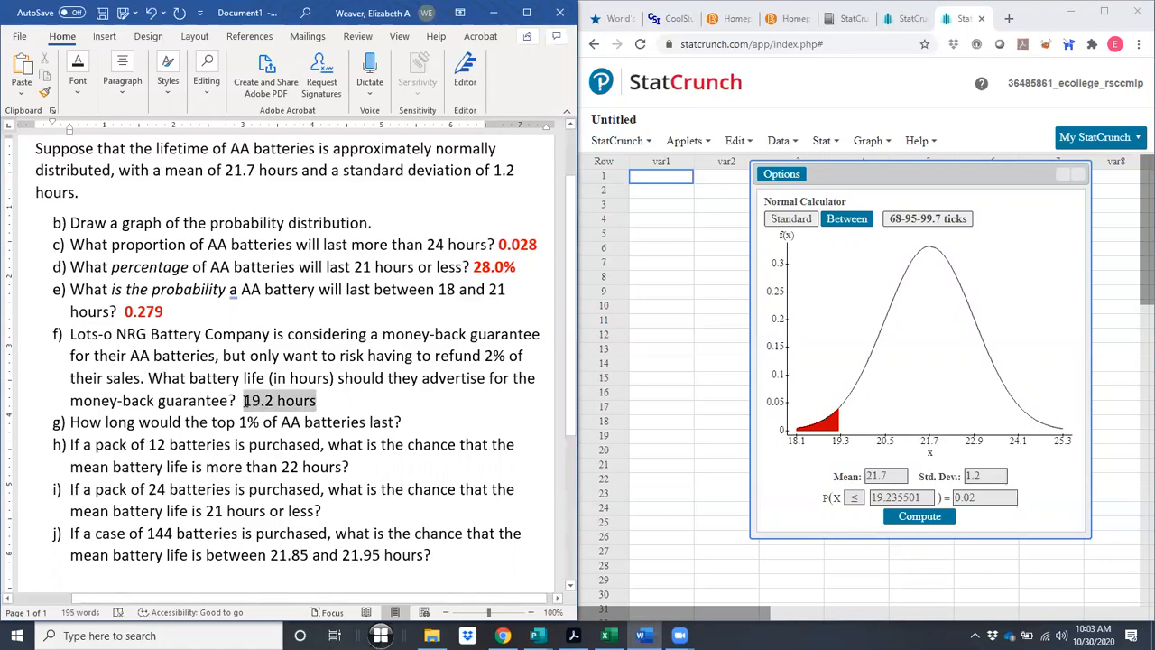
pyautogui.click(78, 77)
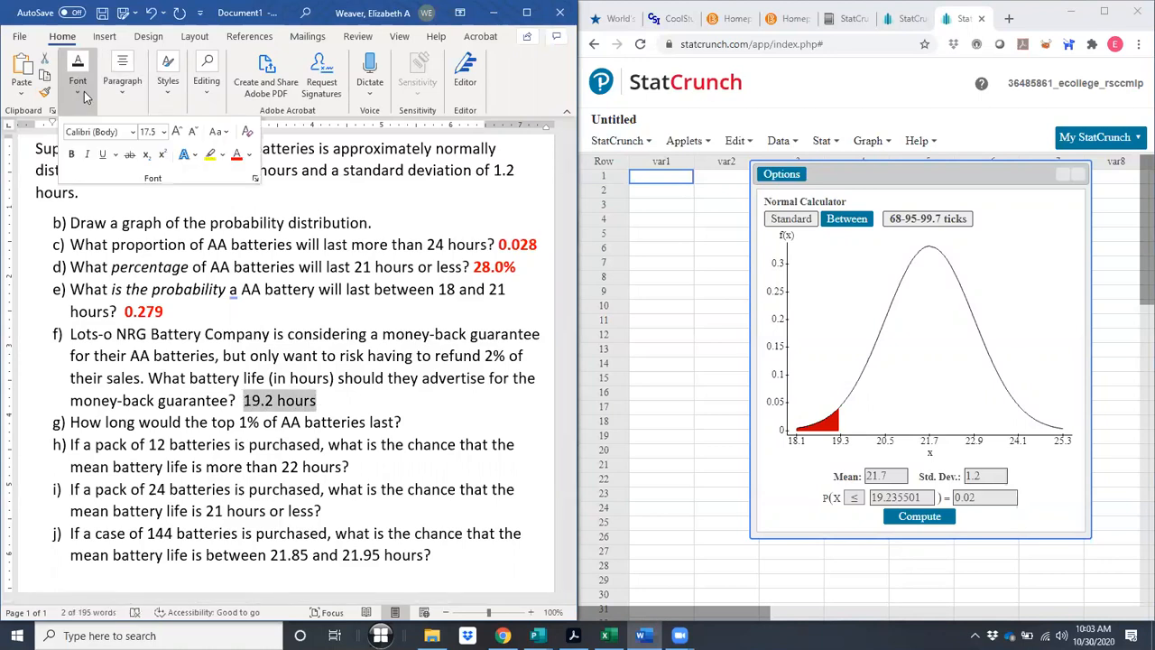
pyautogui.click(72, 153)
pyautogui.click(235, 154)
pyautogui.click(353, 399)
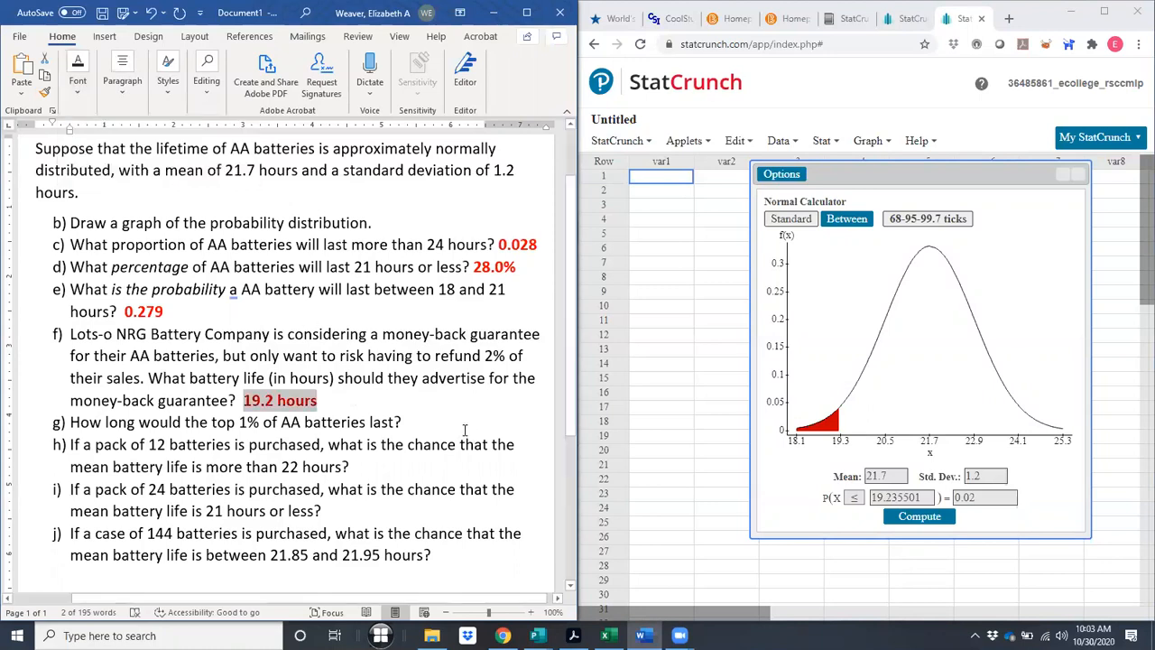
pyautogui.click(458, 420)
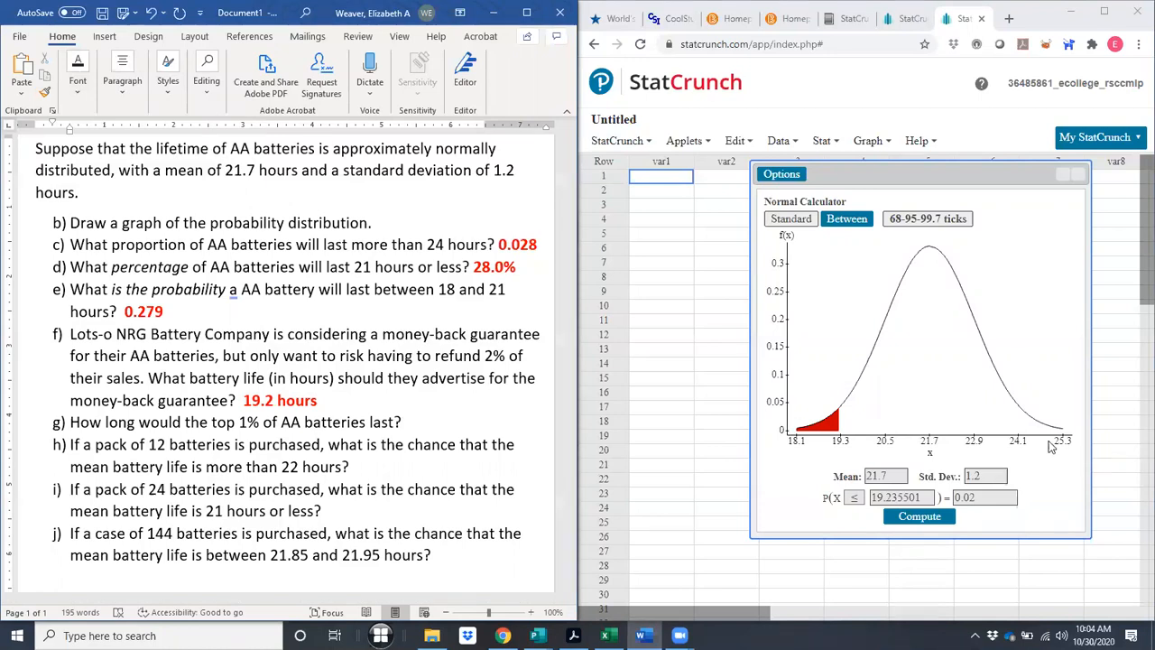
# Try to find the cutoff for question g in StatCrunch with P(X ≤ x) = 0.01
pyautogui.doubleClick(978, 497)
pyautogui.write('0.01')
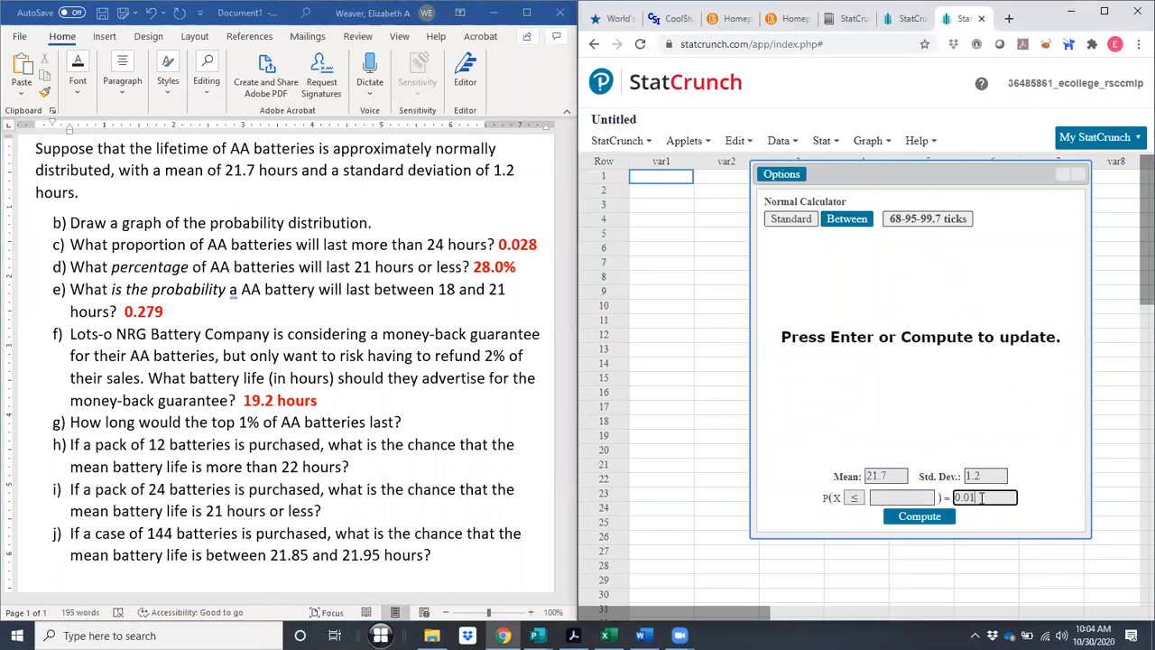
pyautogui.click(943, 524)
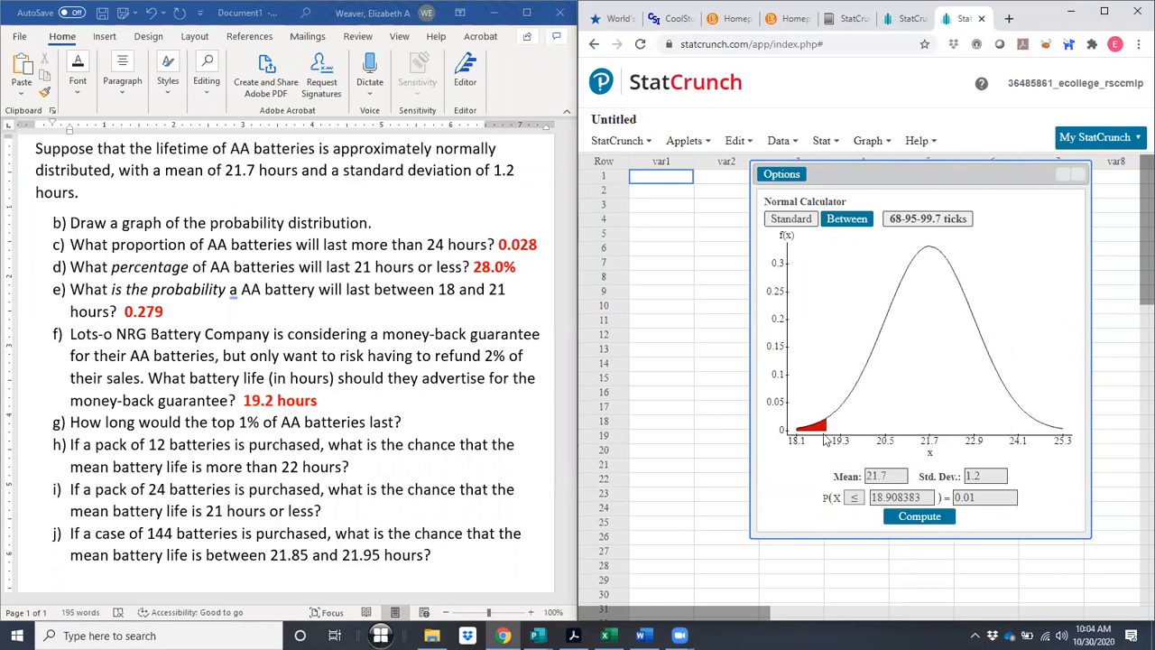
# Change the calculator's inequality to ≥ and compute the cutoff x with P(X ≥ x) = .01 for question g
pyautogui.click(856, 502)
pyautogui.click(860, 533)
pyautogui.moveTo(955, 498); pyautogui.dragTo(1007, 515)
pyautogui.write('.01')
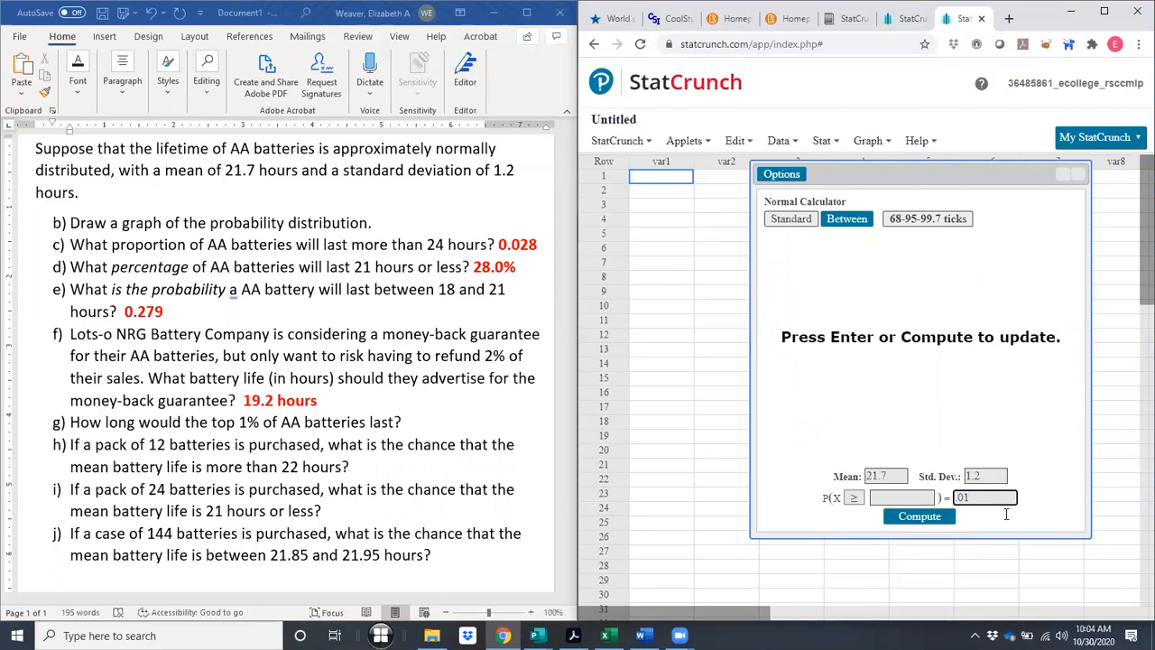
pyautogui.click(920, 519)
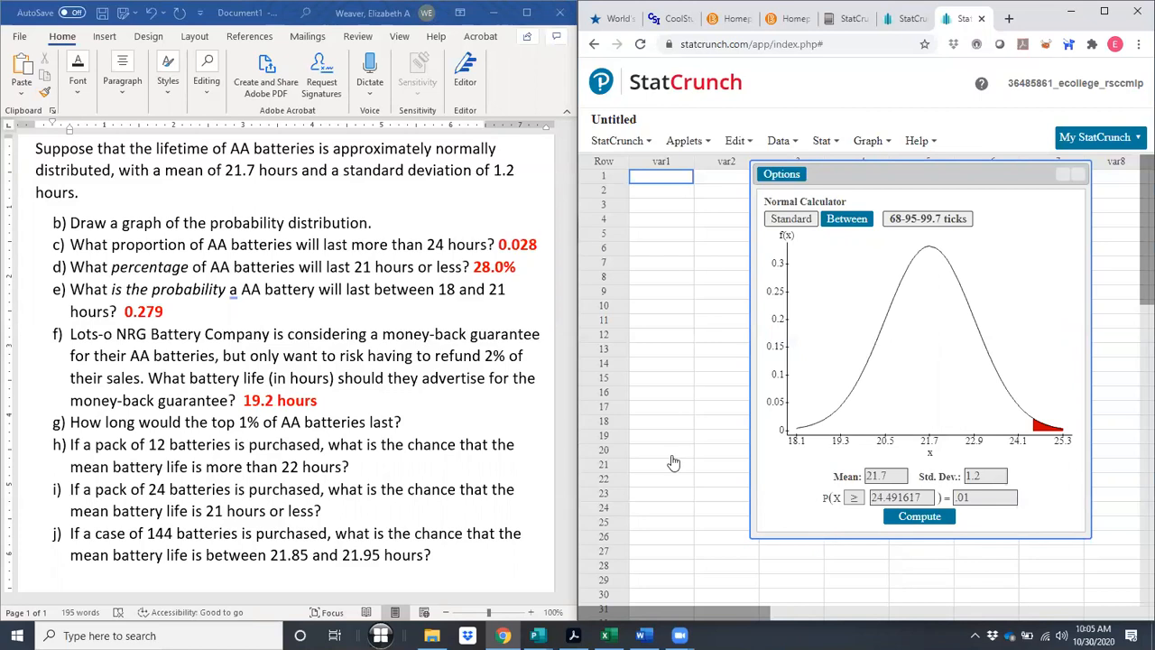
# Switch to the Word document, enter 24.5 hours at the end of question g and format it as bold red text
pyautogui.click(427, 422)
pyautogui.write('24.5 hours')
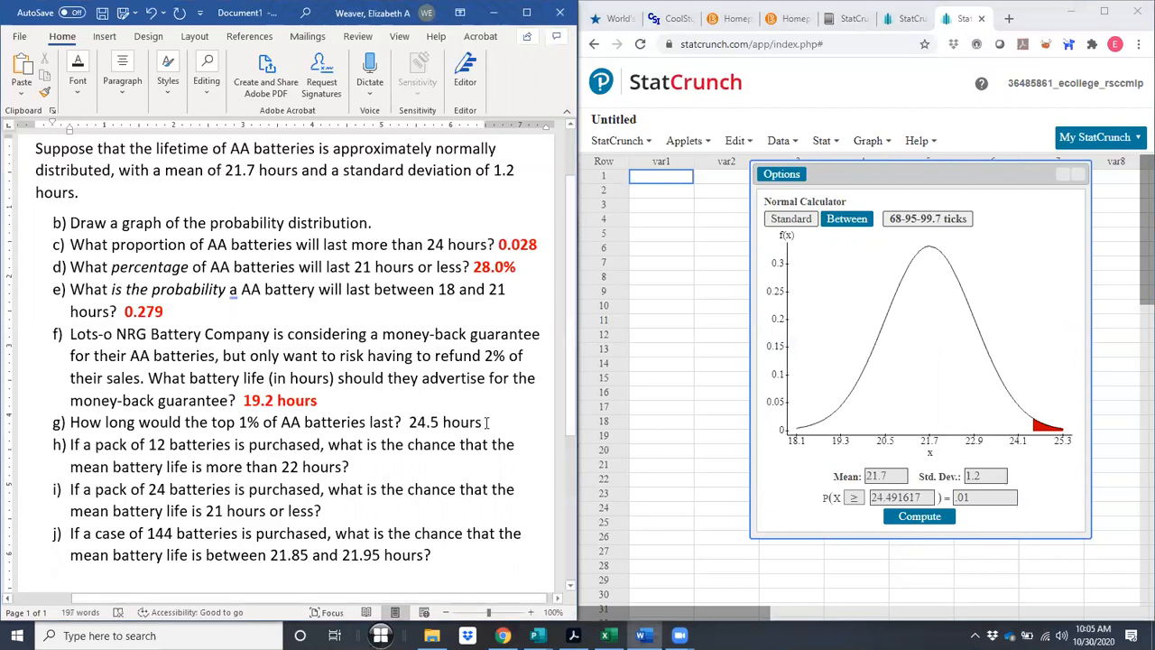
pyautogui.moveTo(486, 421); pyautogui.dragTo(409, 421)
pyautogui.click(423, 398)
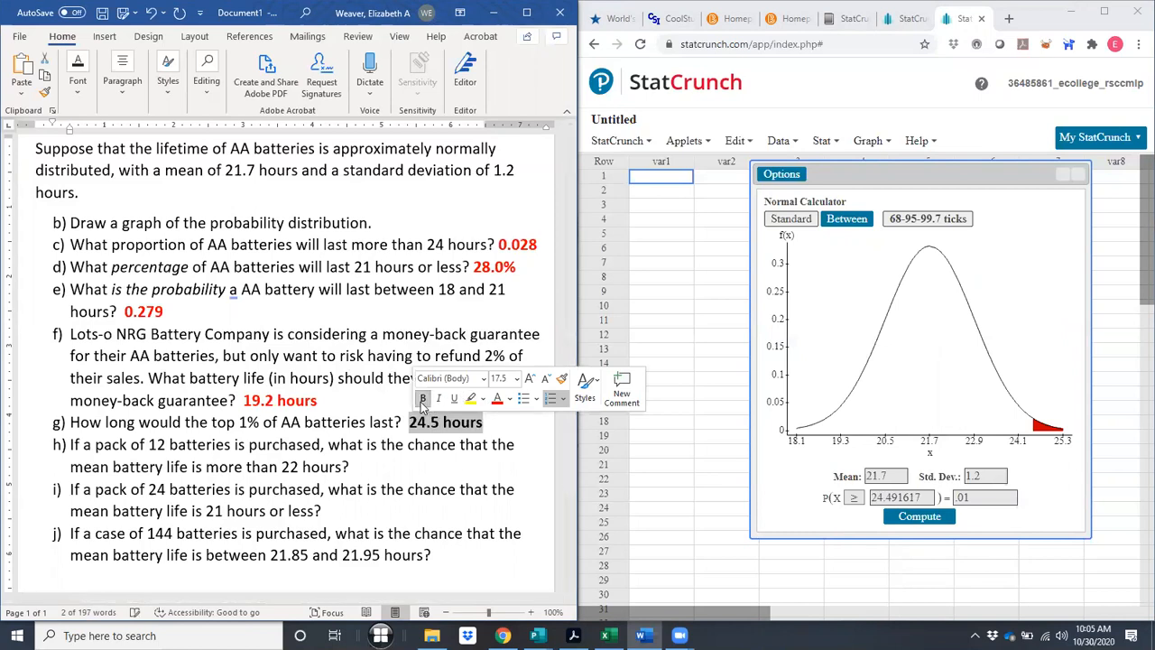
pyautogui.click(497, 400)
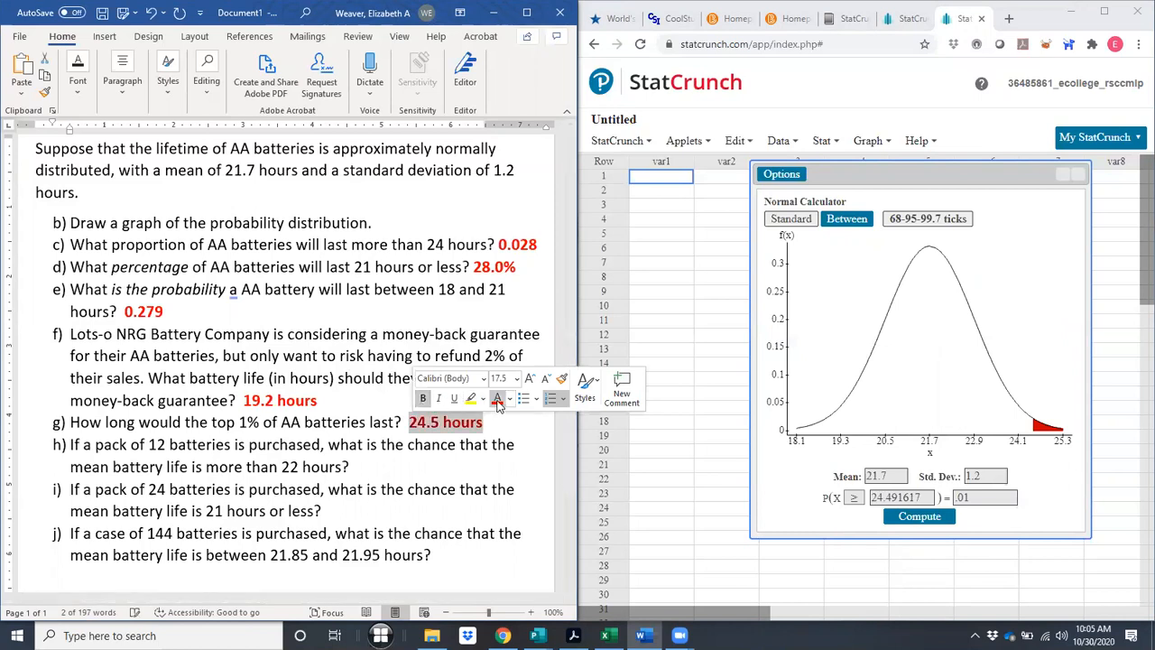
pyautogui.click(405, 468)
pyautogui.click(485, 417)
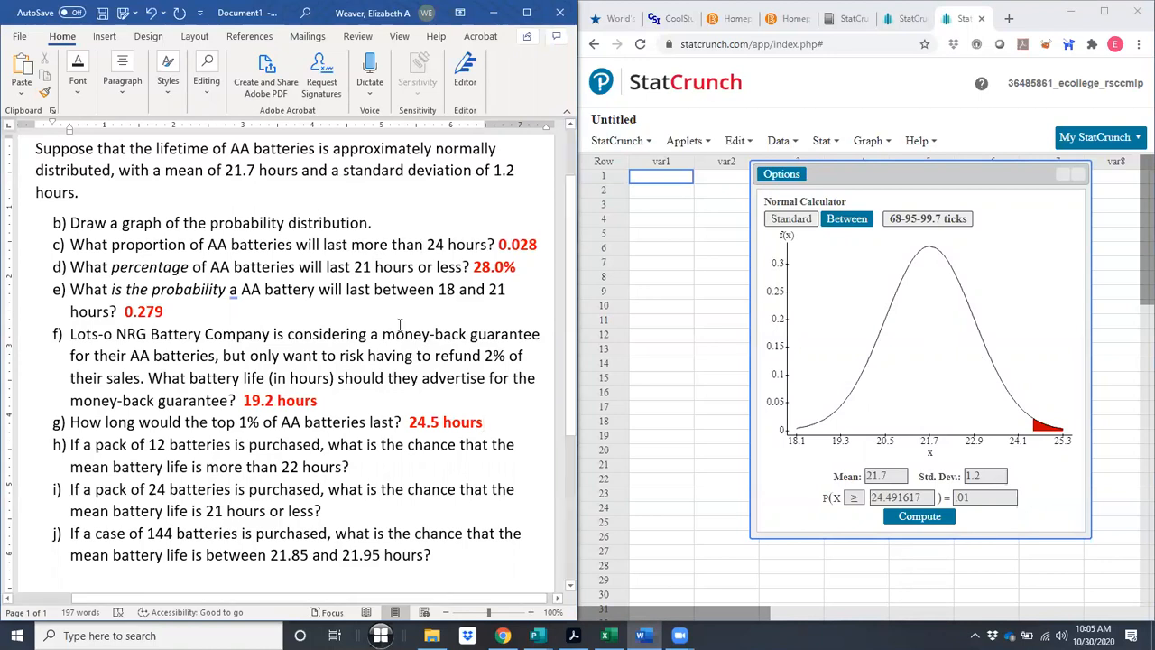
# Add enough blank lines below question j to extend the document onto a second page
pyautogui.scroll(-1, 495, 401)
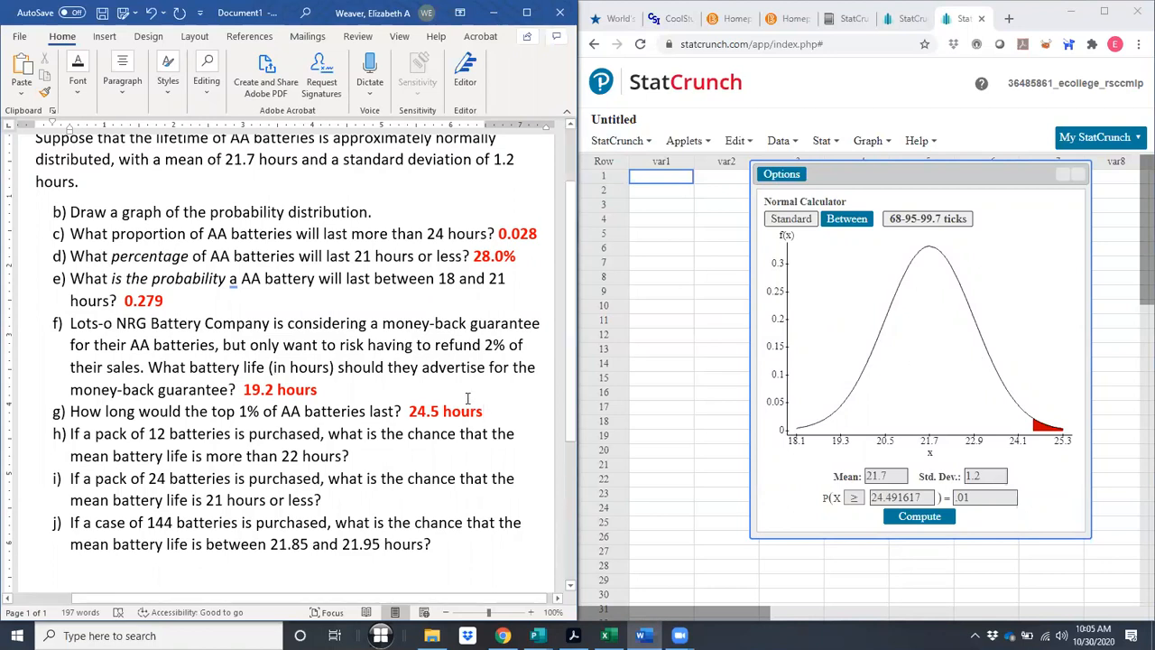
pyautogui.moveTo(491, 411)
pyautogui.mouseDown()
pyautogui.moveTo(280, 410)
pyautogui.moveTo(173, 347)
pyautogui.moveTo(75, 213)
pyautogui.mouseUp()
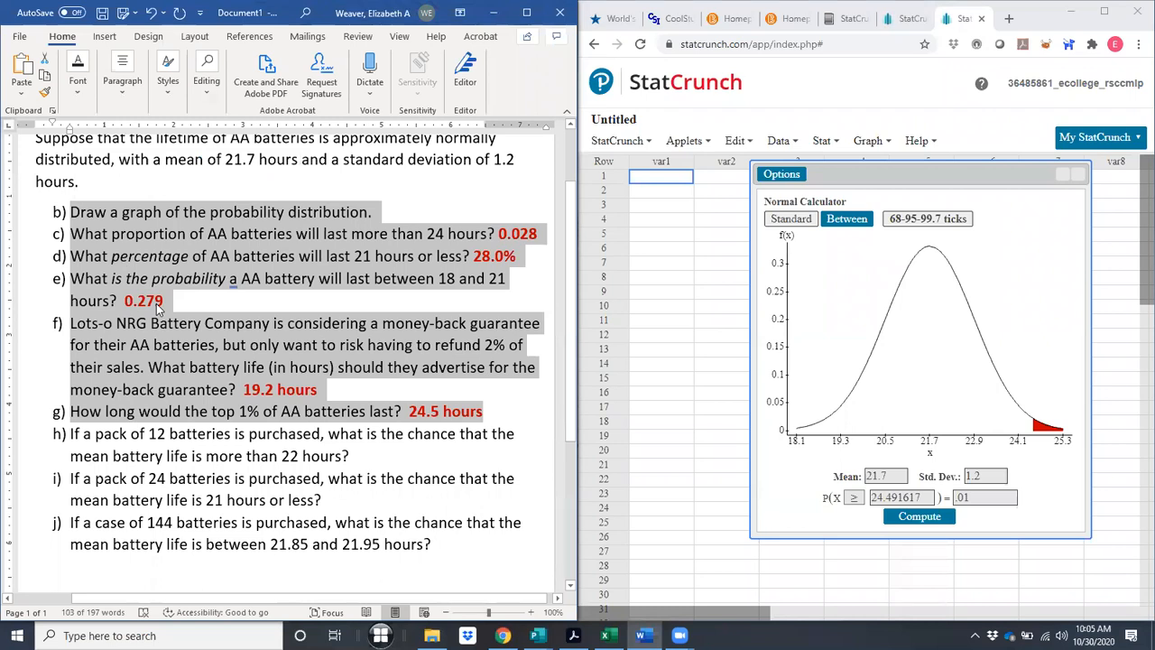
pyautogui.scroll(-4, 157, 307)
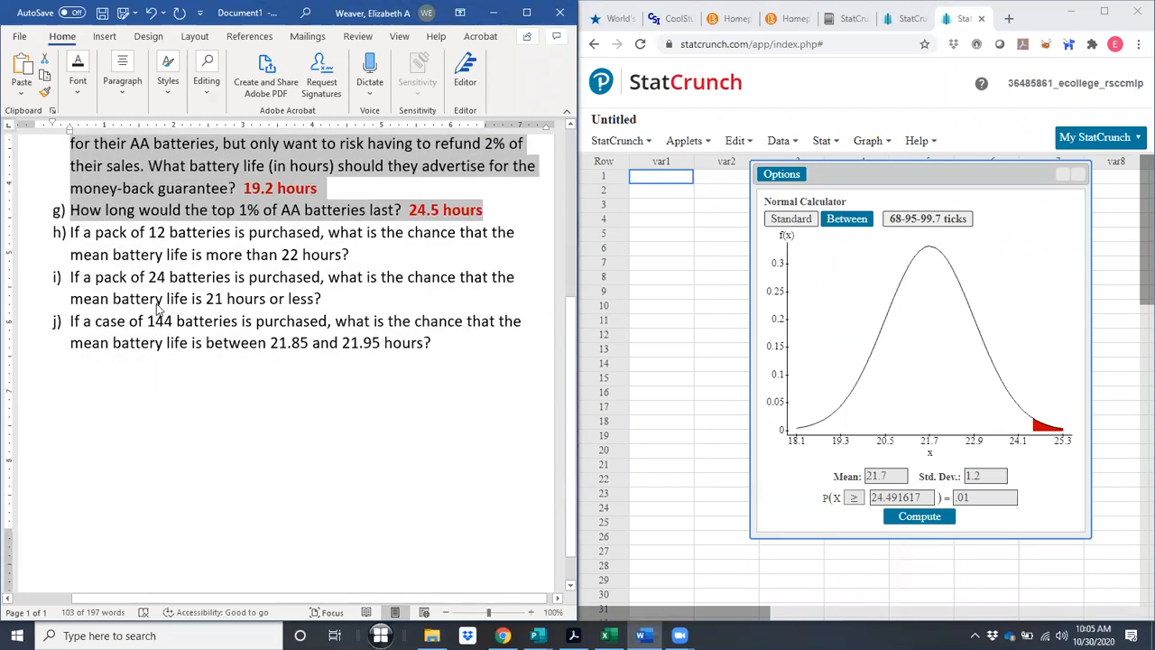
pyautogui.scroll(-1, 157, 307)
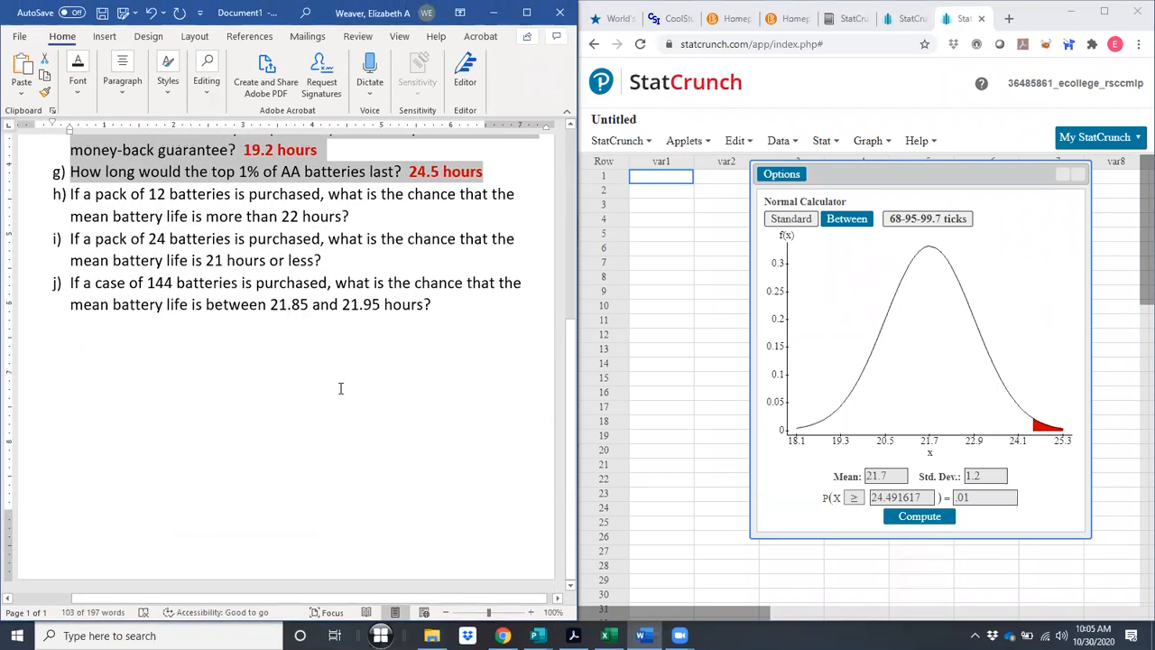
pyautogui.click(415, 432)
pyautogui.press('Return')
pyautogui.press('Return')
pyautogui.press('Return')
pyautogui.press('Return')
pyautogui.press('Return')
pyautogui.press('Return')
pyautogui.press('Return')
pyautogui.press('Return')
pyautogui.press('Return')
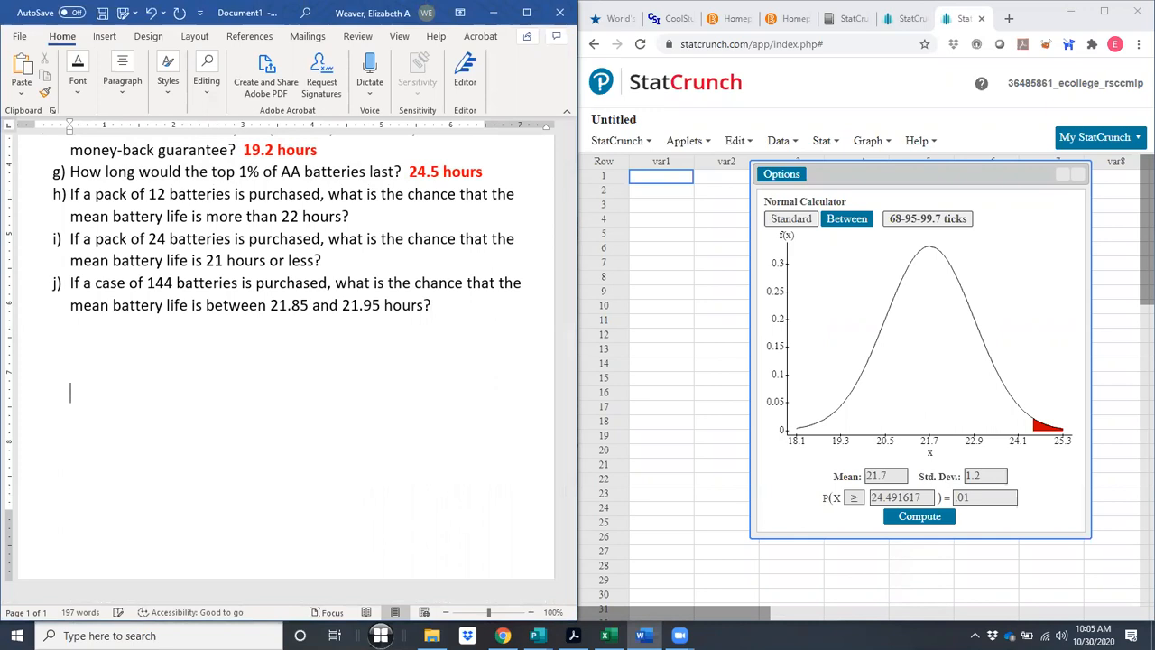
pyautogui.press('Return')
pyautogui.press('Return')
pyautogui.press('Return')
pyautogui.press('Return')
pyautogui.press('Return')
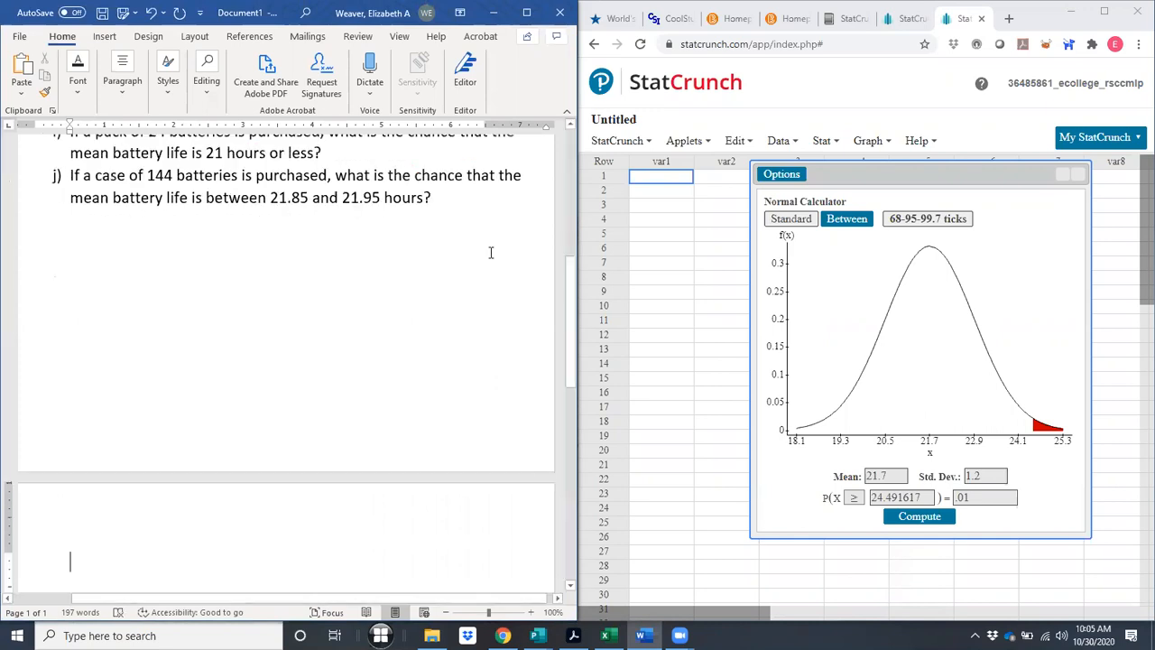
pyautogui.scroll(2, 490, 256)
pyautogui.scroll(-1, 489, 257)
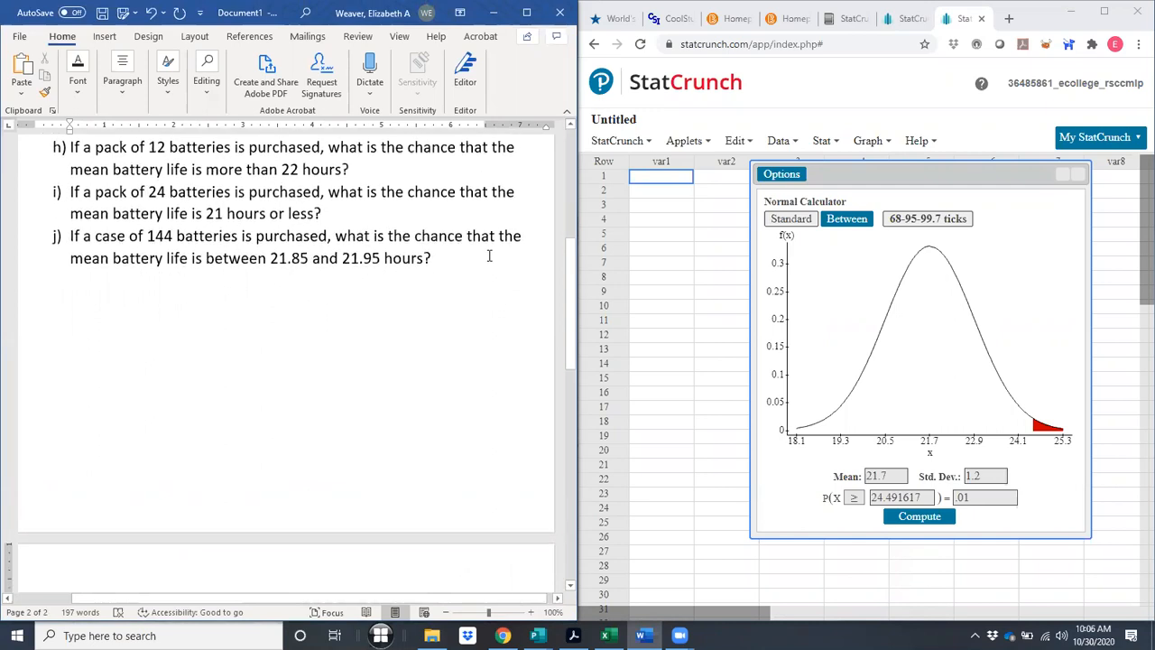
# Highlight "approximately normally" in the problem statement and return to question h
pyautogui.click(375, 168)
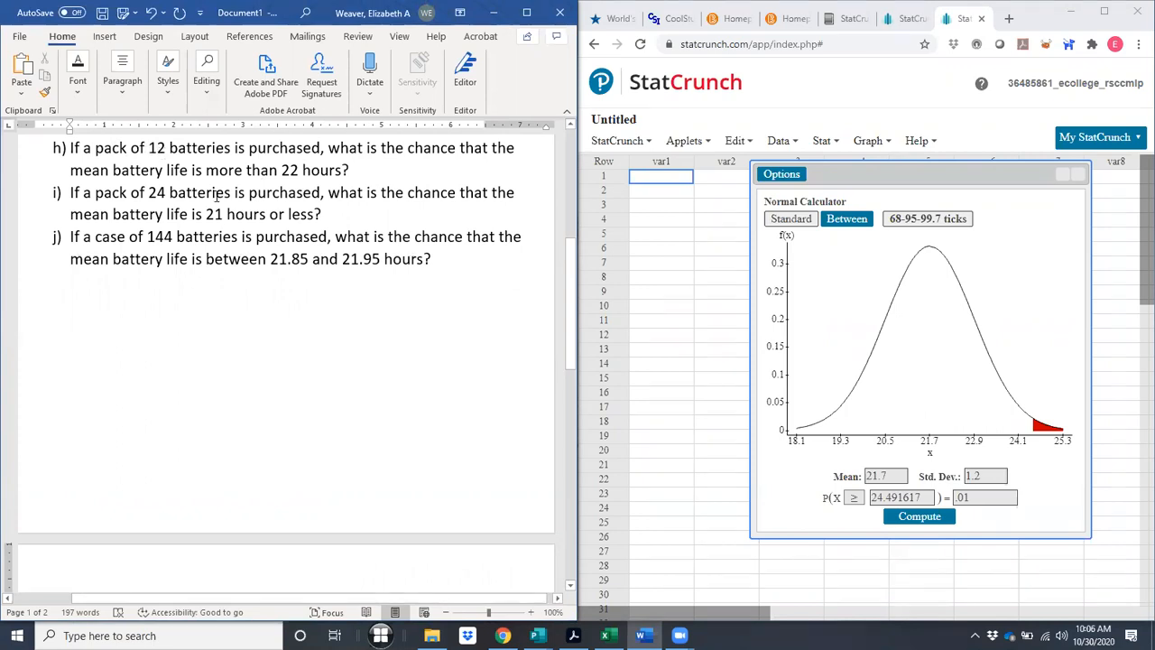
pyautogui.scroll(5, 217, 196)
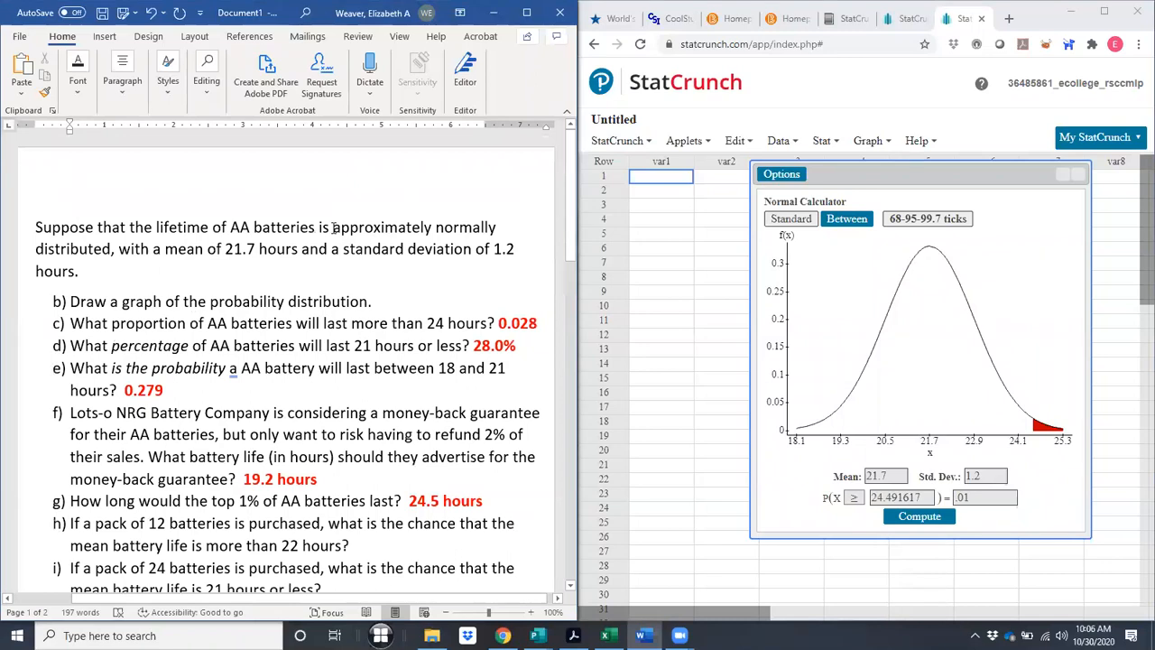
pyautogui.moveTo(385, 223); pyautogui.dragTo(495, 227)
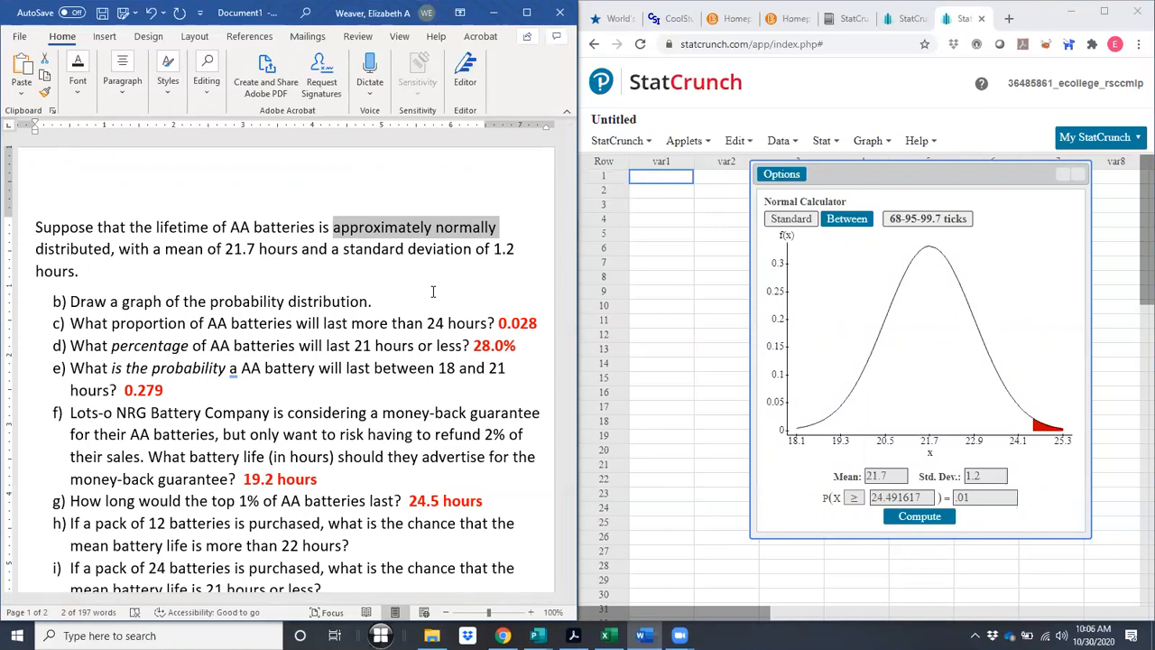
pyautogui.scroll(-6, 433, 291)
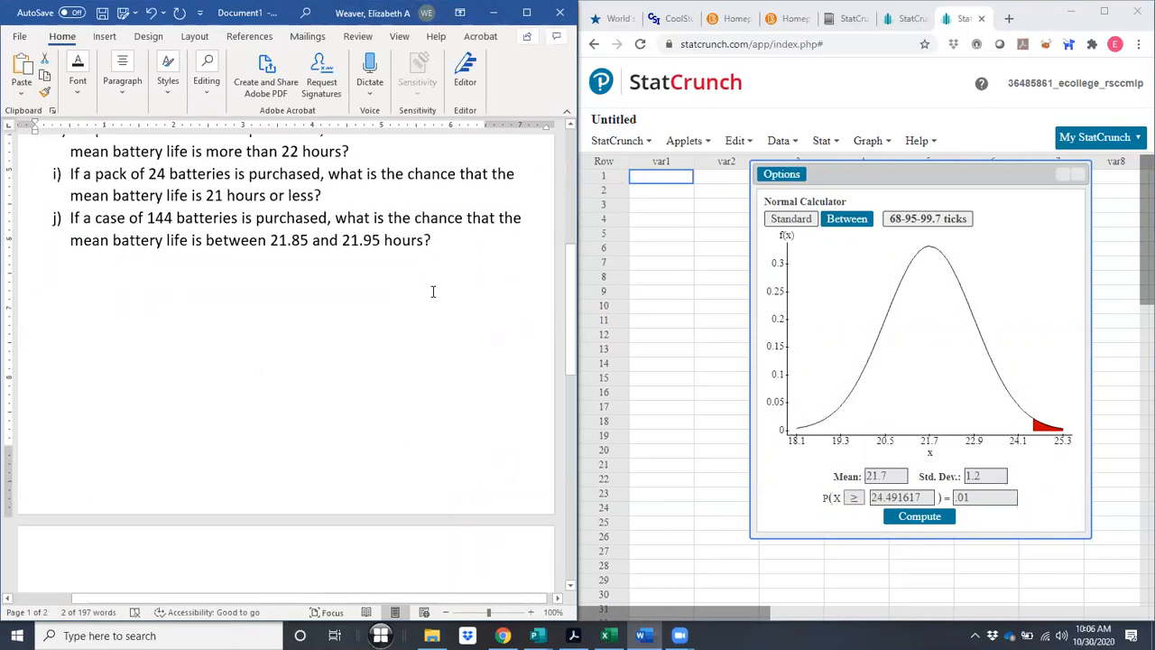
pyautogui.scroll(-1, 433, 291)
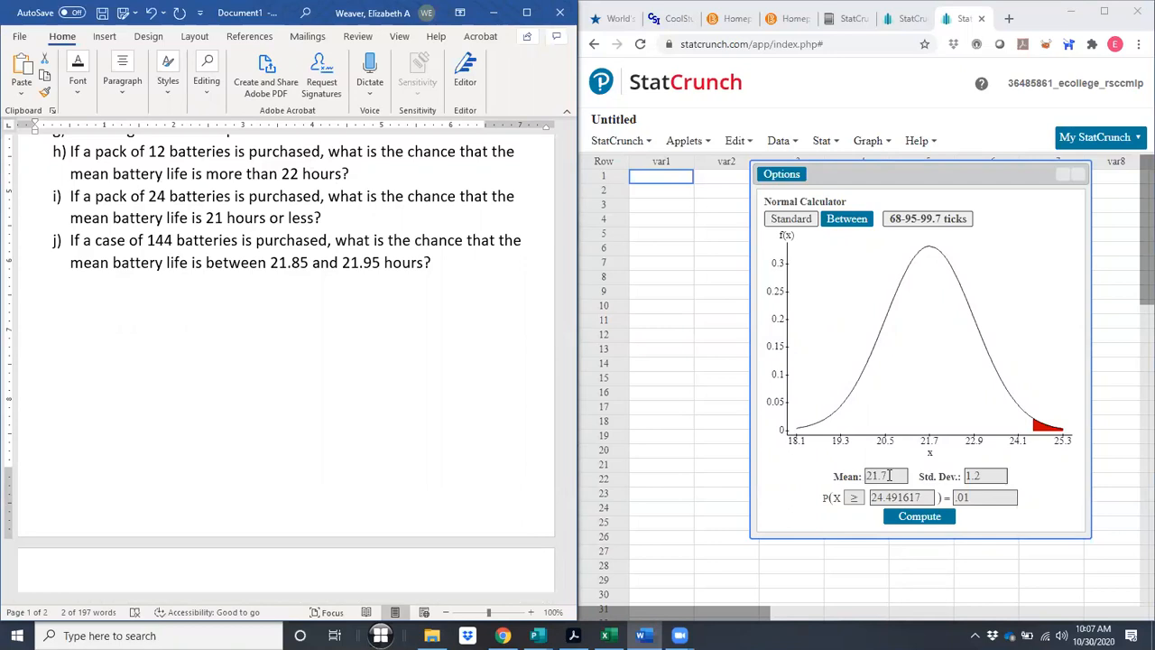
# In StatCrunch's Normal calculator, set the standard deviation to 1.2/sqrt(12) and compute P(X ≥ 24)
pyautogui.click(985, 475)
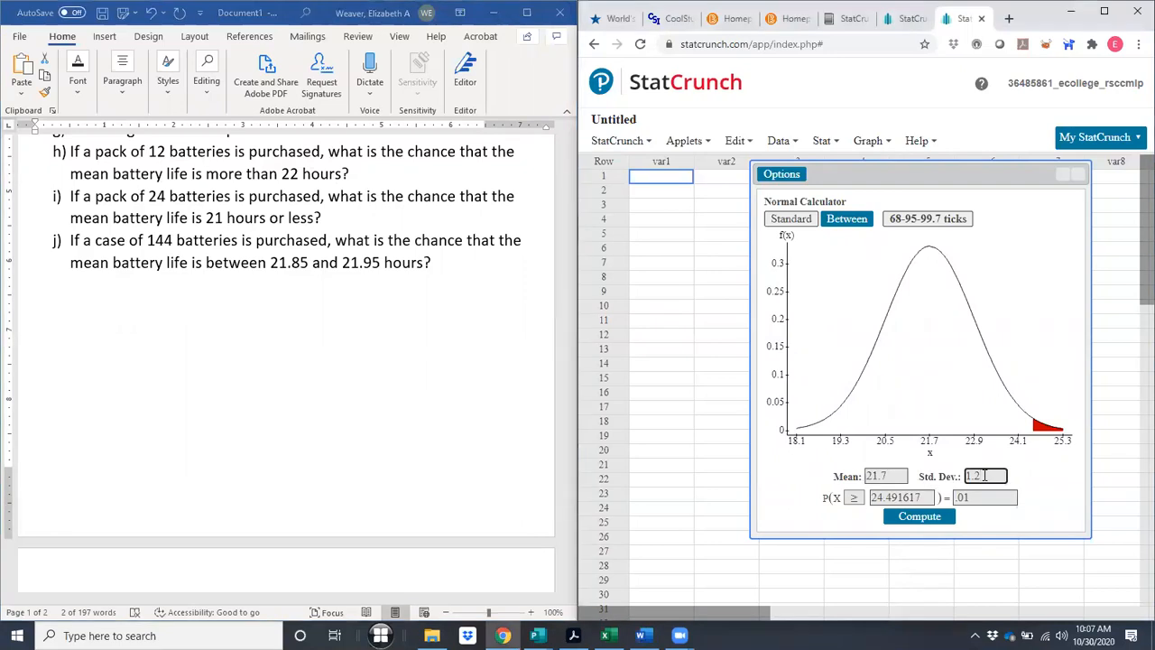
pyautogui.write('/sq')
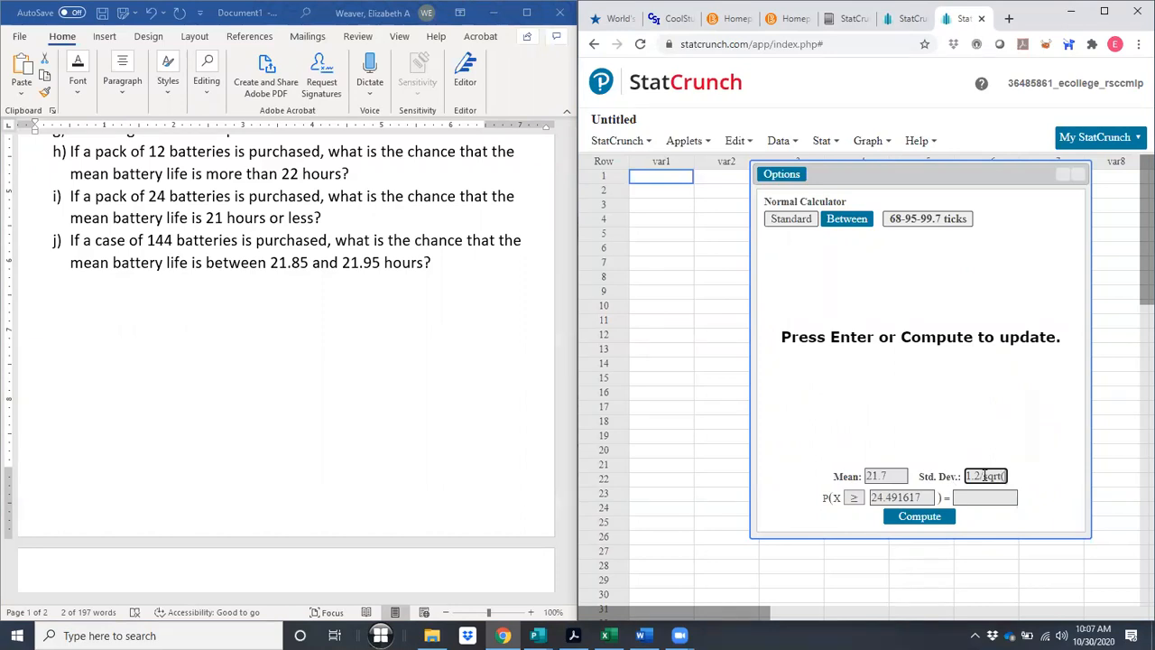
pyautogui.write('rt(12)')
pyautogui.click(899, 497)
pyautogui.moveTo(932, 497); pyautogui.dragTo(884, 495)
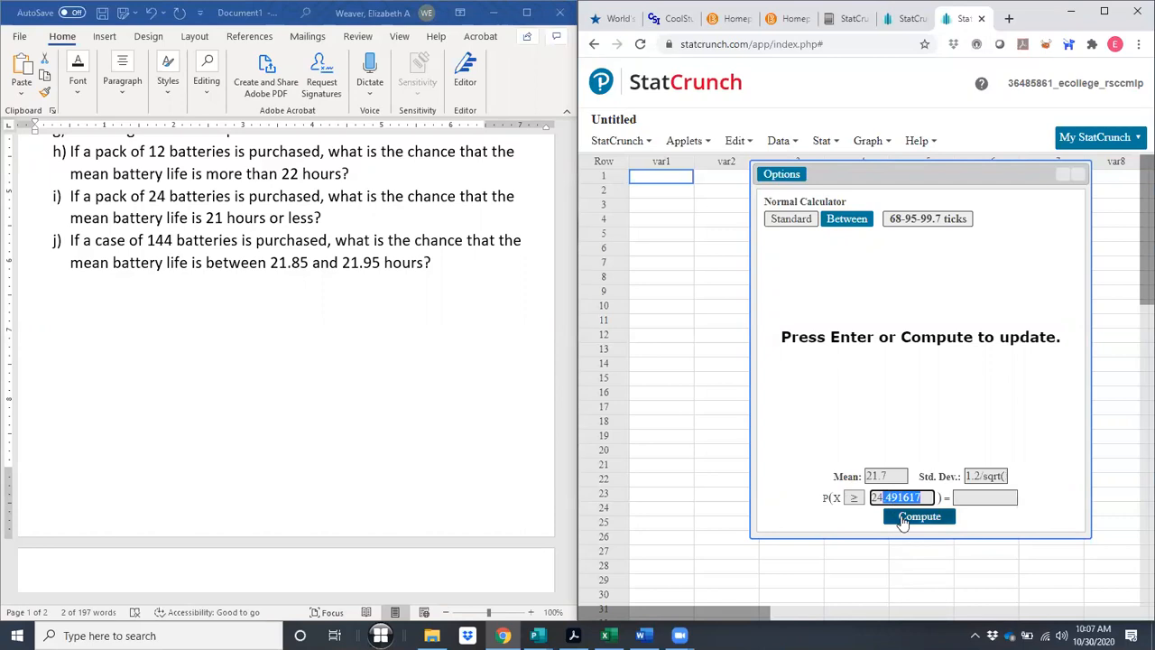
pyautogui.press('BackSpace')
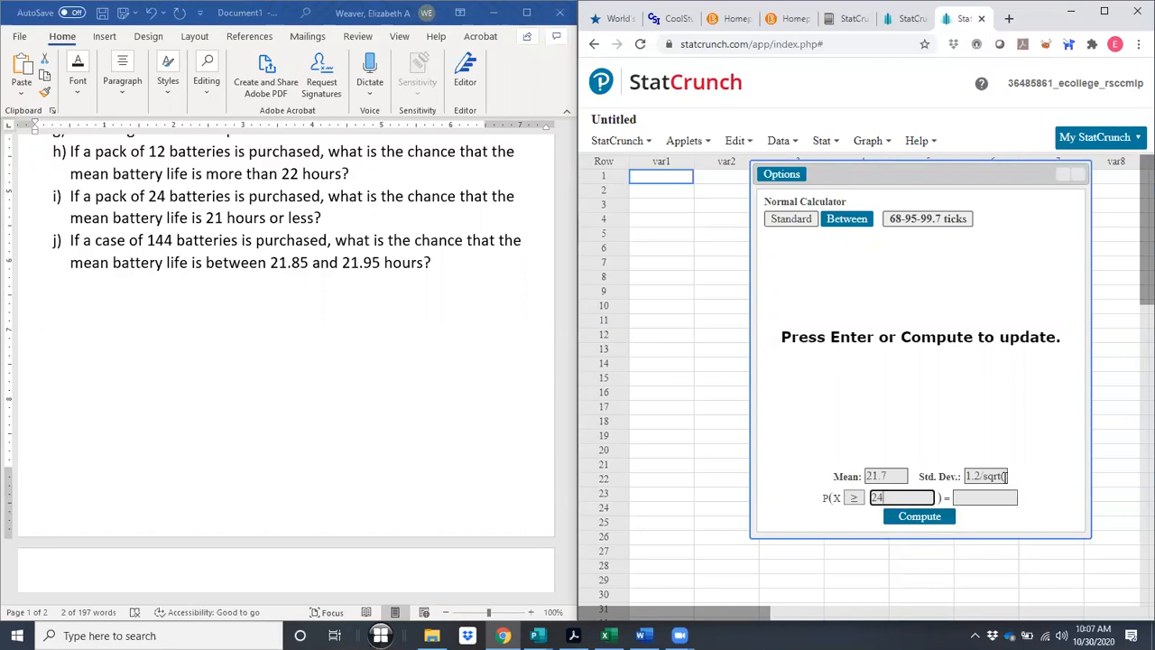
pyautogui.click(910, 517)
pyautogui.moveTo(1005, 498); pyautogui.dragTo(985, 497)
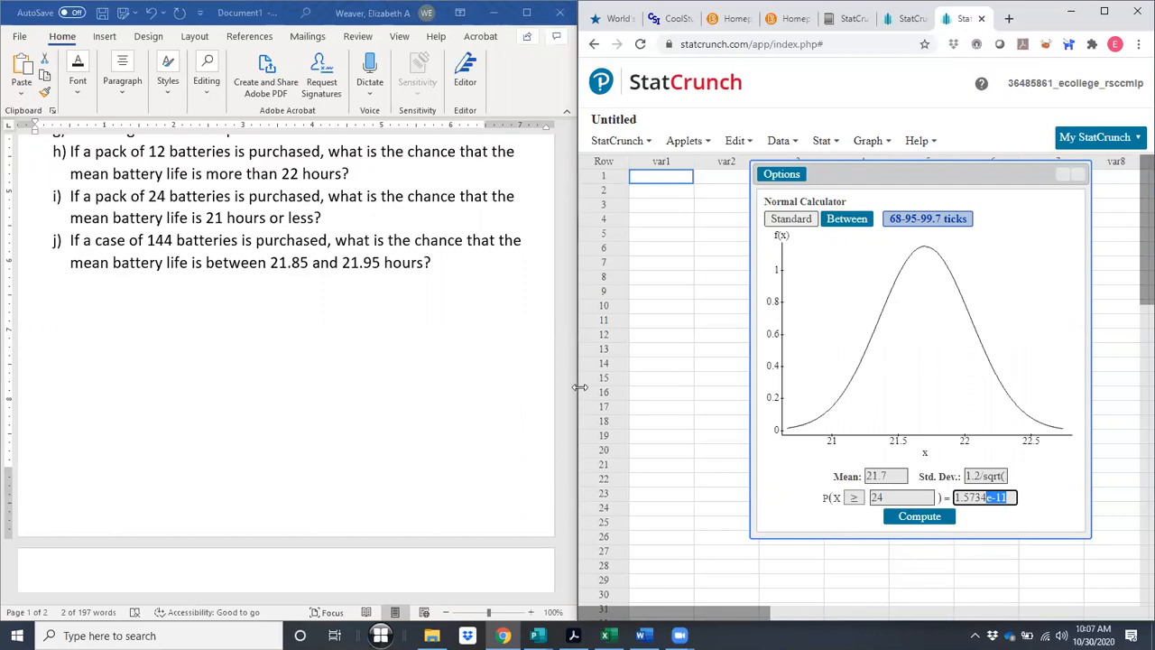
# Switch to the Word document and highlight the answer to question c for comparison
pyautogui.click(481, 370)
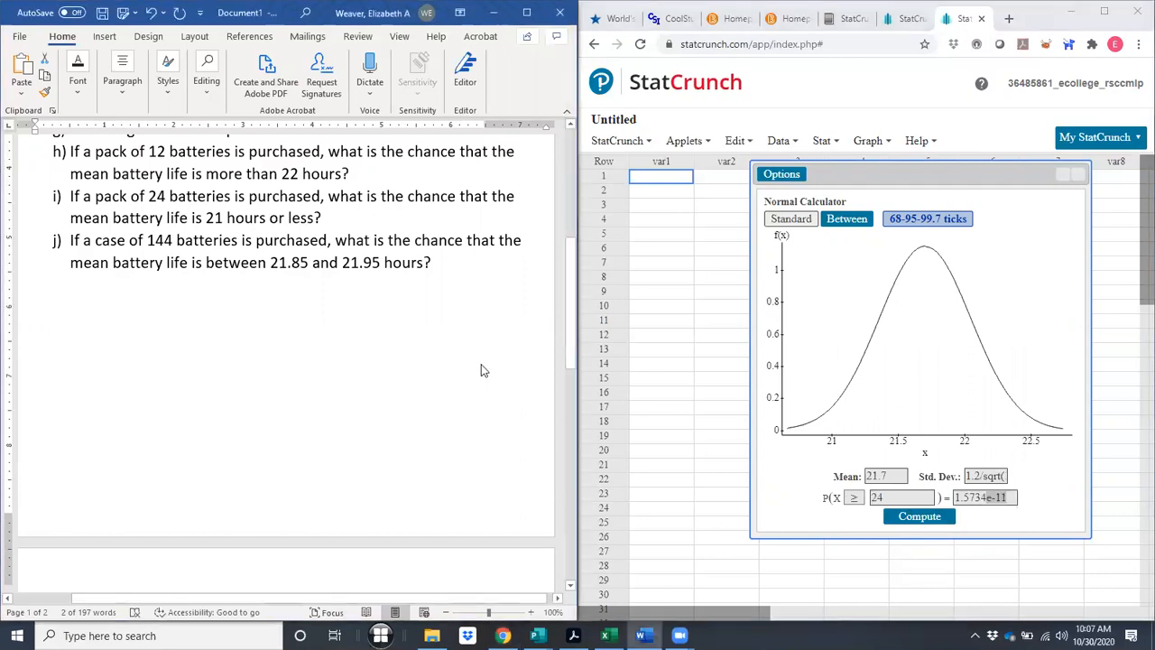
pyautogui.scroll(2, 481, 370)
pyautogui.scroll(3, 481, 370)
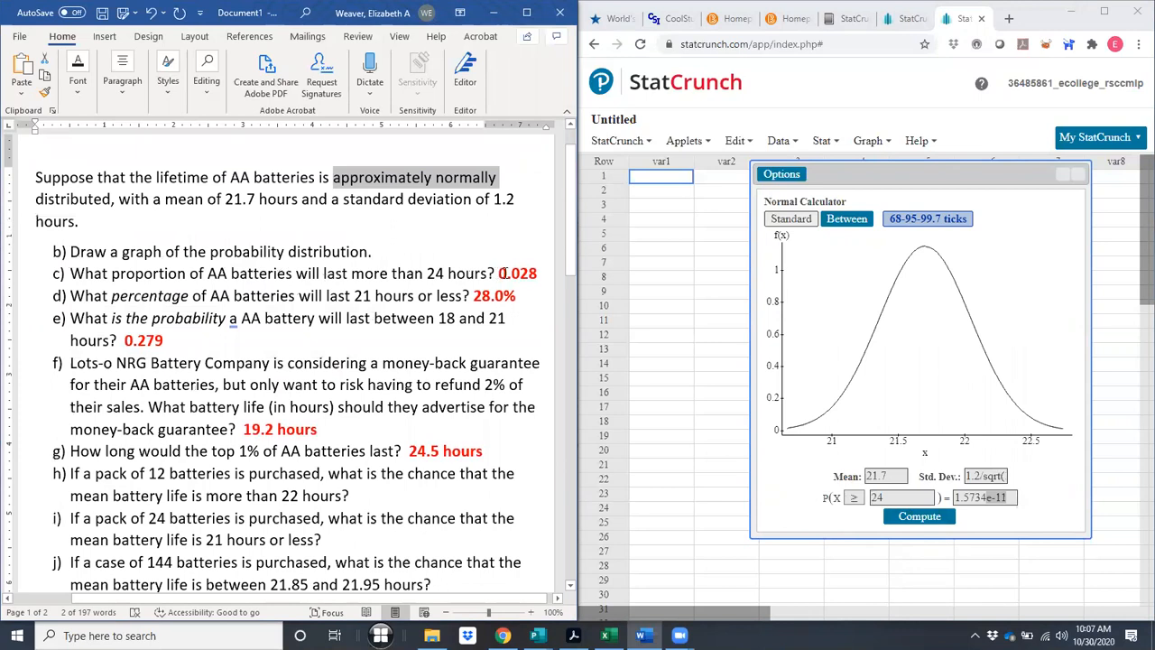
pyautogui.doubleClick(503, 273)
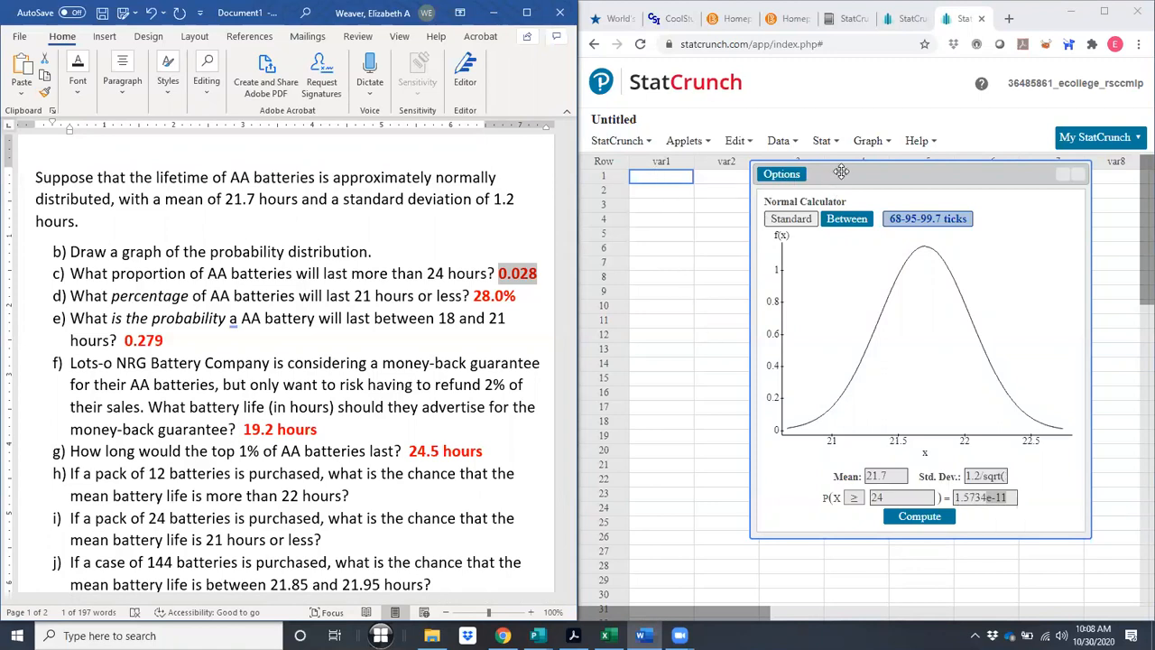
# In StatCrunch, write out the probability as .0000000000157 in row 1 of var1 and widen the column to fit it
pyautogui.moveTo(841, 172); pyautogui.dragTo(881, 160)
pyautogui.click(648, 177)
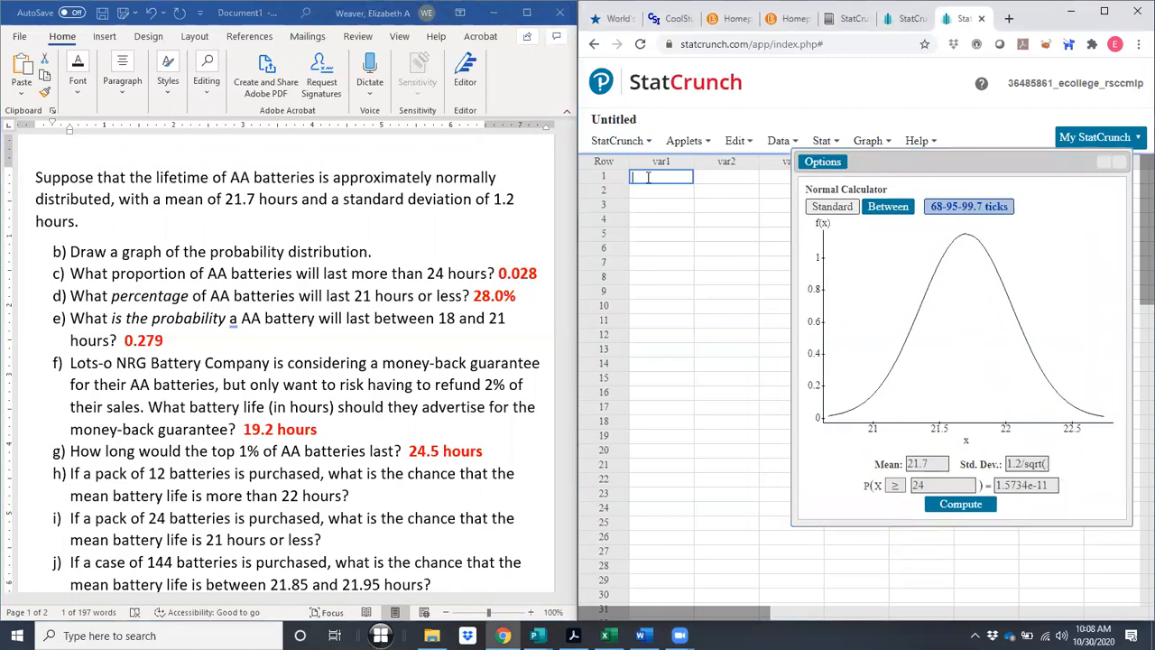
pyautogui.write('.')
pyautogui.write('0000000')
pyautogui.write('00')
pyautogui.write('0157')
pyautogui.moveTo(695, 160); pyautogui.dragTo(720, 160)
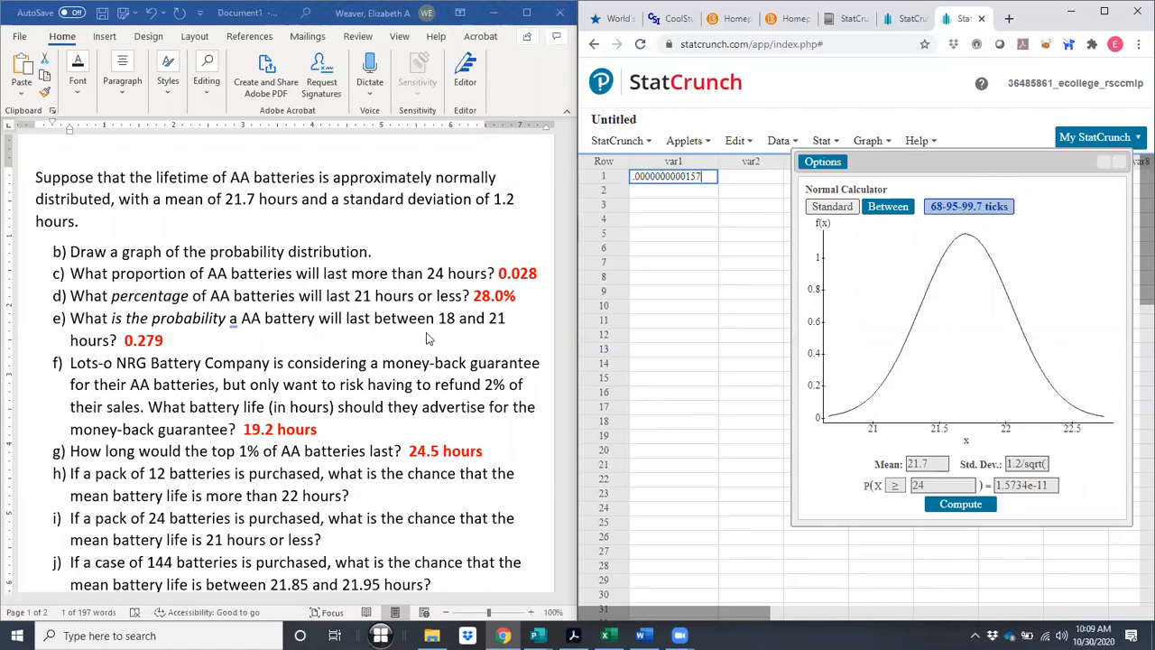
# Compute P(X ≥ 22) for question h in the Normal calculator and toggle the graph's 68-95-99.7 ticks
pyautogui.scroll(-4, 426, 333)
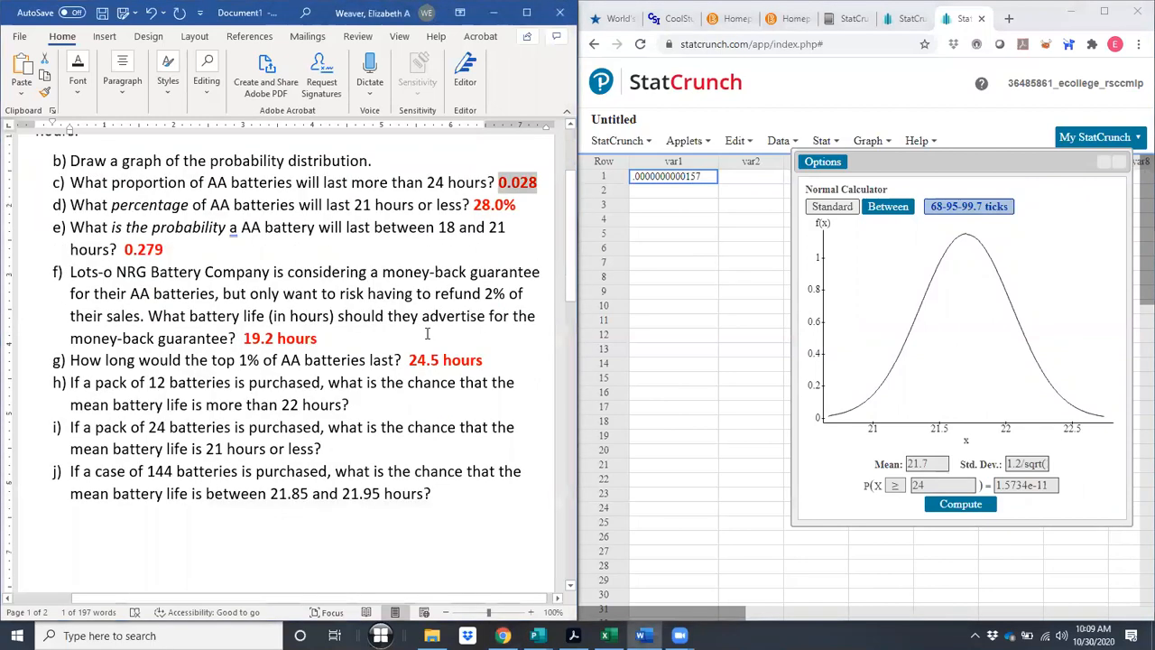
pyautogui.scroll(-3, 426, 332)
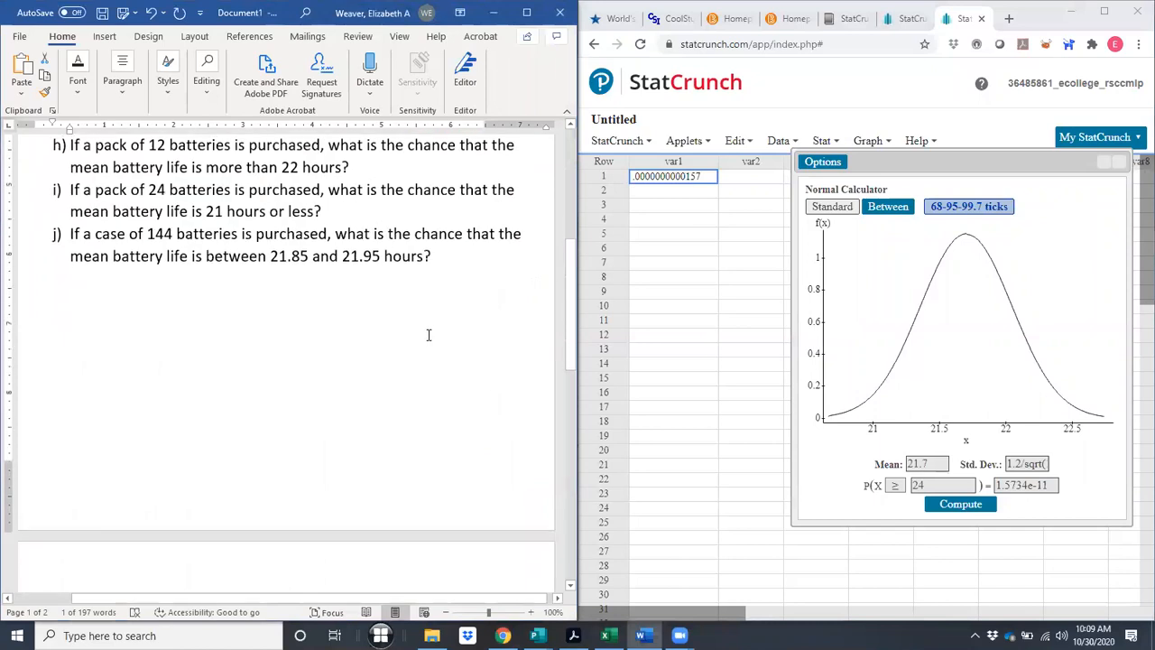
pyautogui.doubleClick(931, 485)
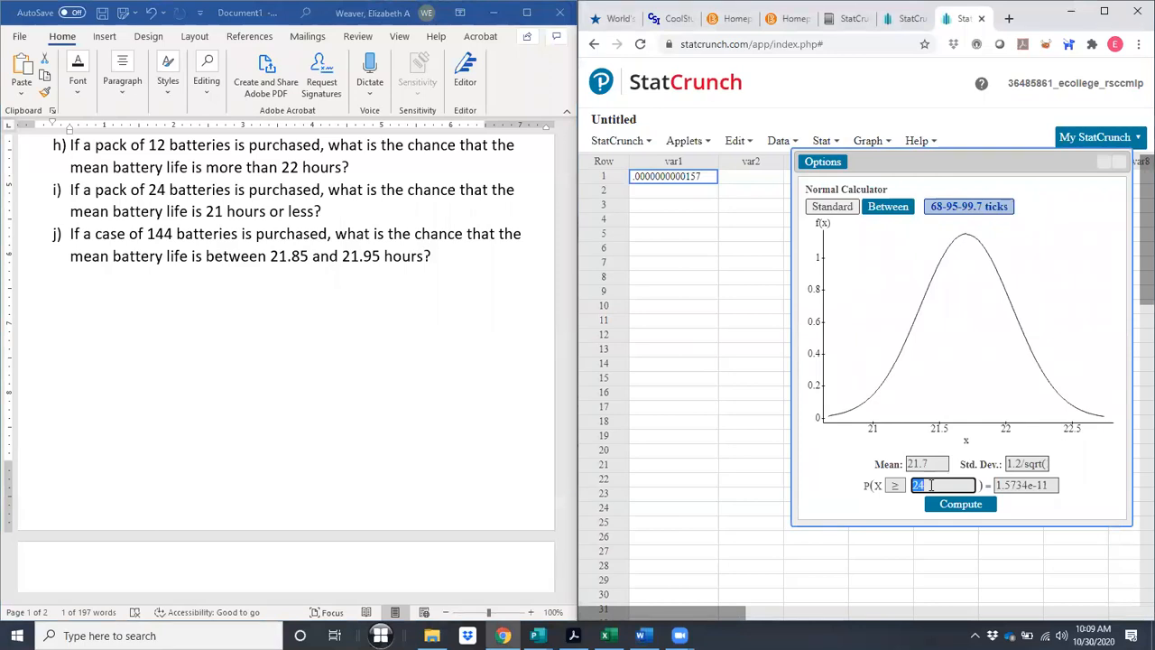
pyautogui.write('22')
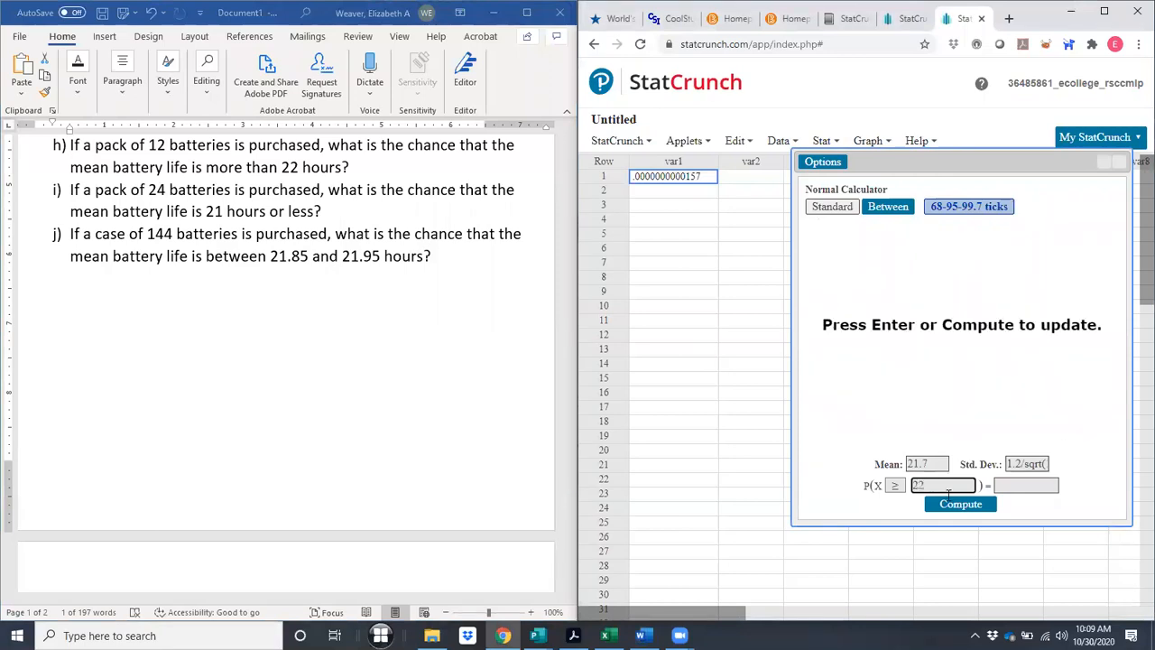
pyautogui.click(966, 504)
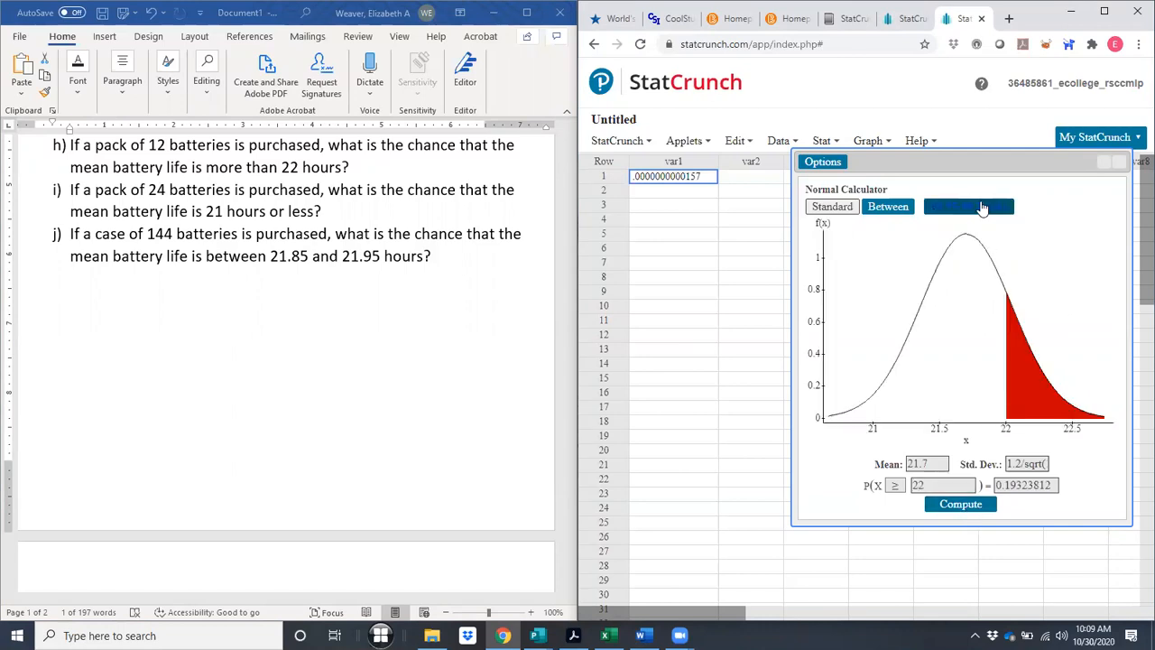
pyautogui.click(969, 209)
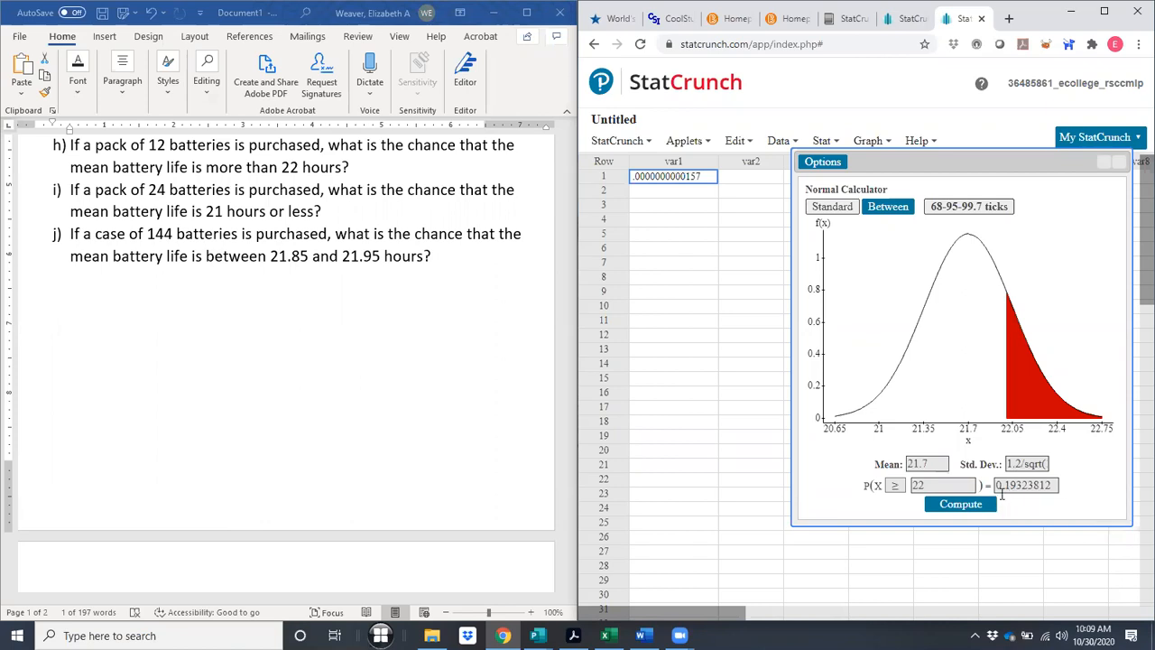
# In the Word document, enter 0.193 after question h and format it bold and red
pyautogui.click(372, 165)
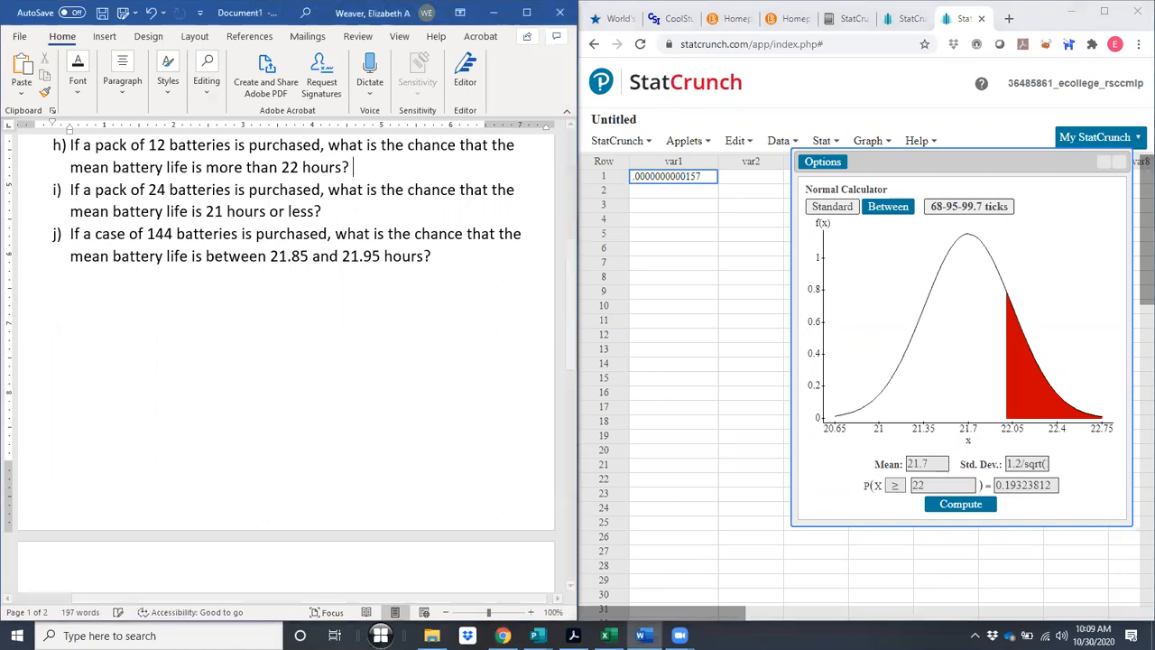
pyautogui.write('0.193')
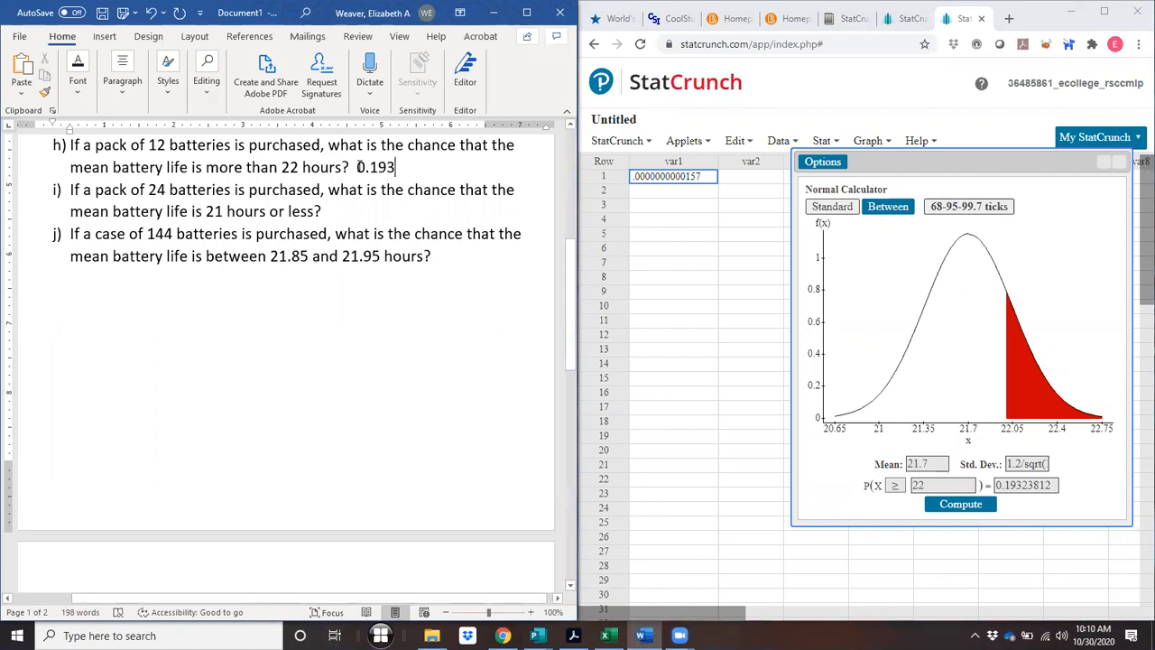
pyautogui.moveTo(357, 167); pyautogui.dragTo(397, 167)
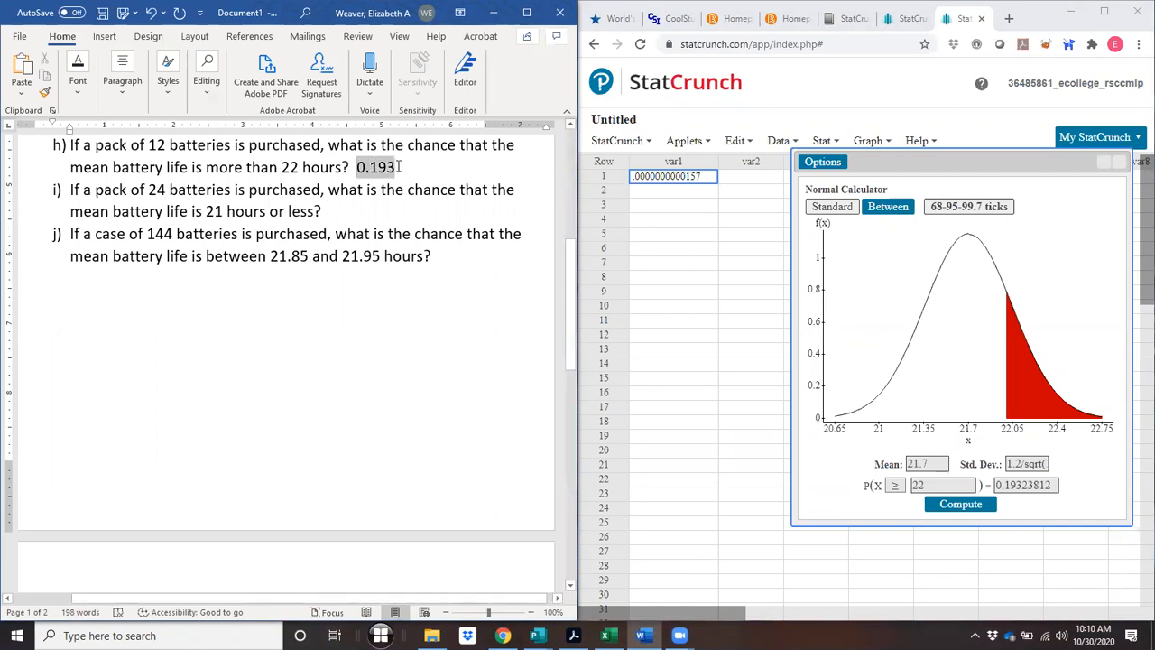
pyautogui.click(125, 89)
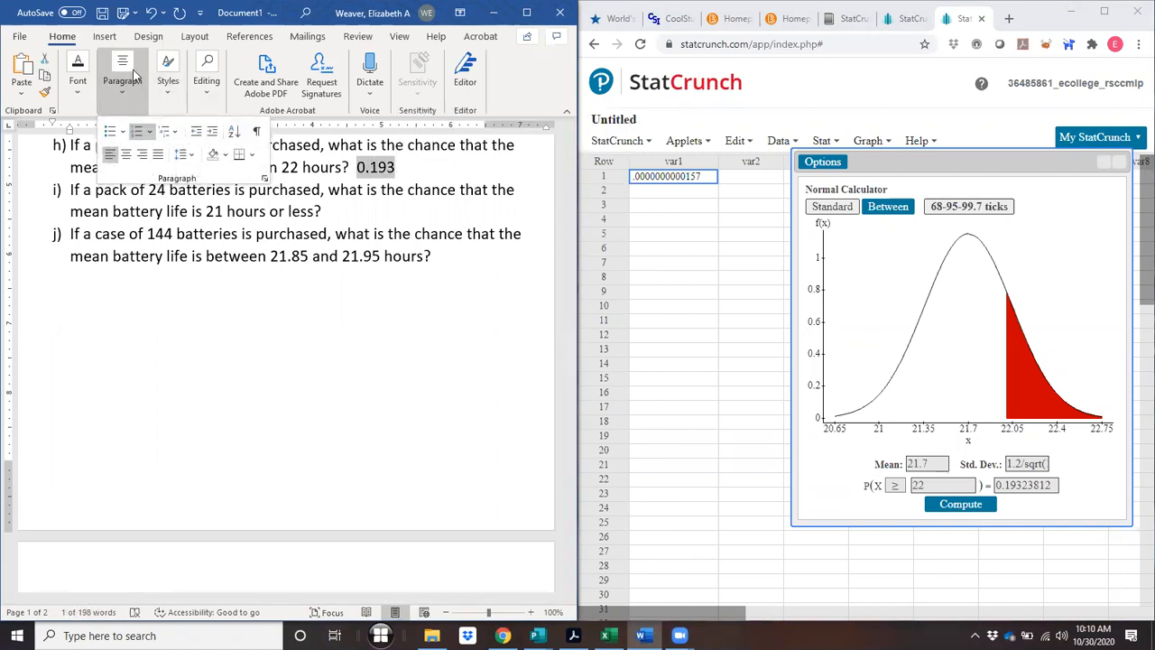
pyautogui.click(85, 88)
pyautogui.click(71, 155)
pyautogui.click(237, 155)
pyautogui.click(396, 213)
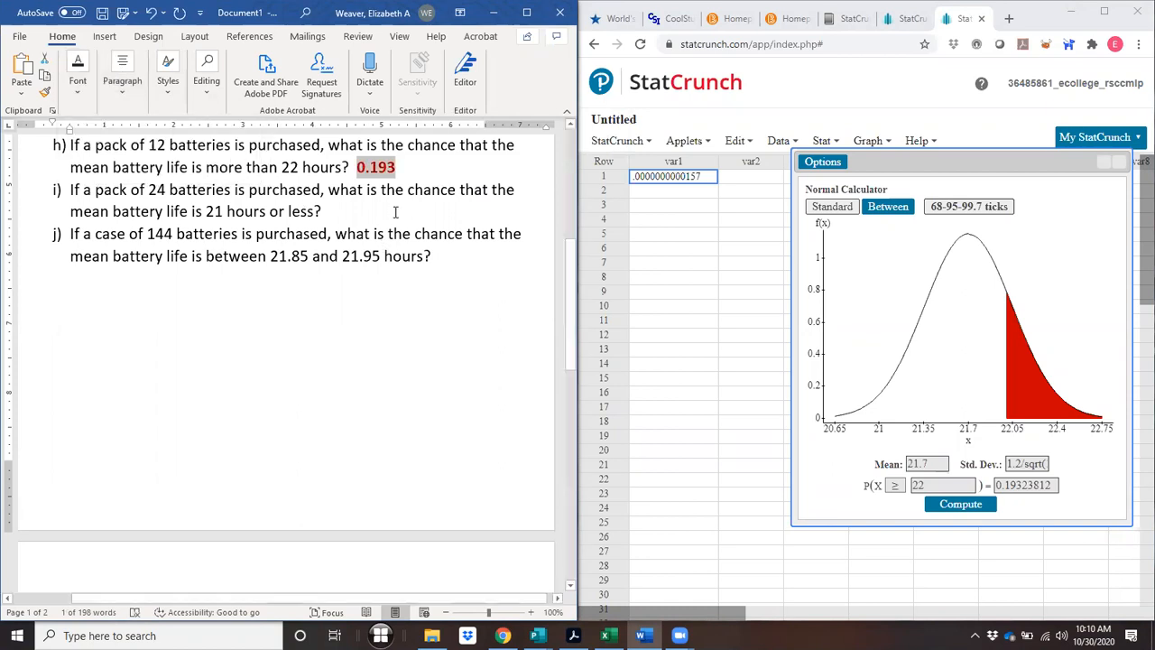
pyautogui.click(395, 209)
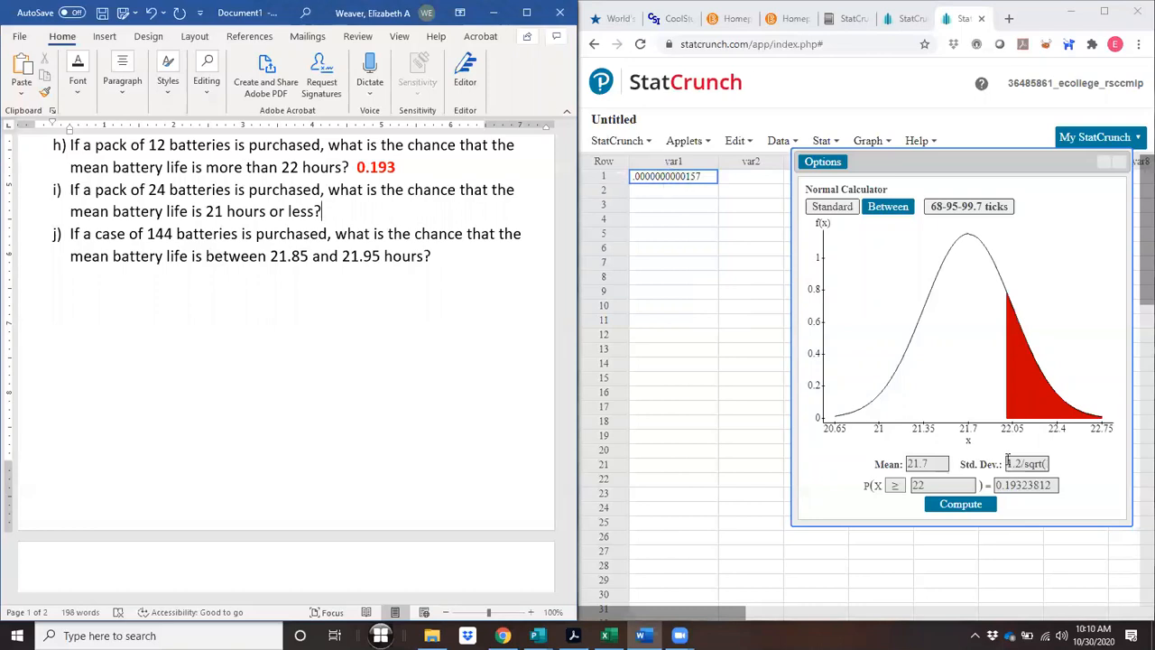
# In StatCrunch's Normal calculator, set the standard deviation to 1.2, compute P(X ≥ 22) for comparison, and turn on the 68-95-99.7 ticks
pyautogui.moveTo(1024, 463); pyautogui.dragTo(1063, 466)
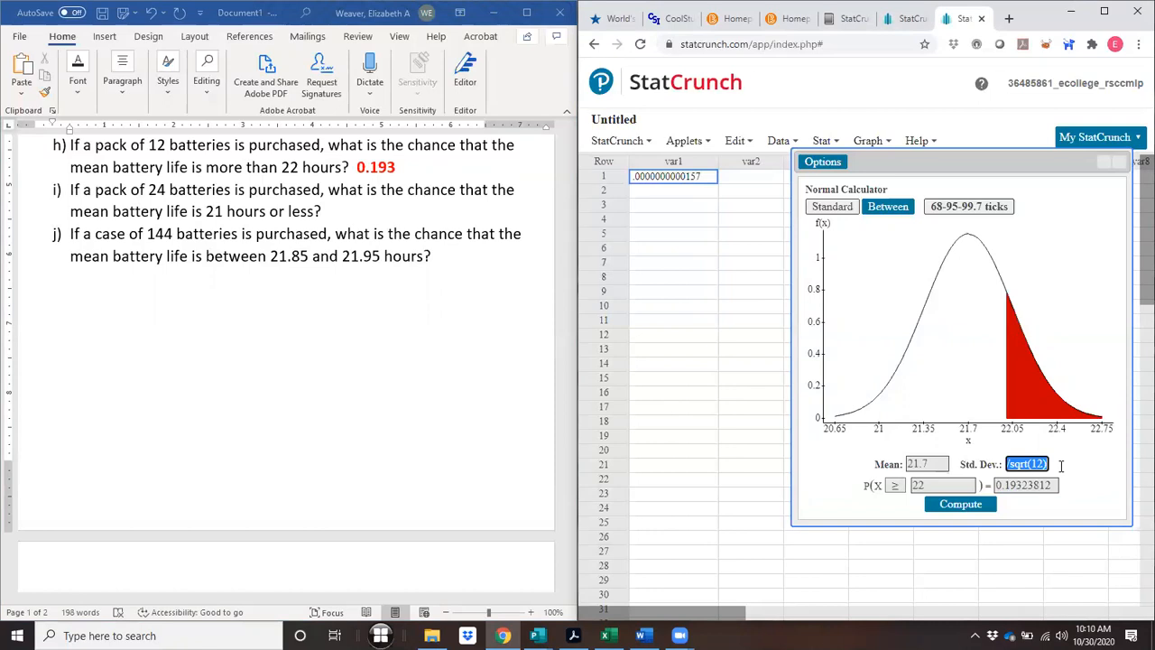
pyautogui.write('1.2')
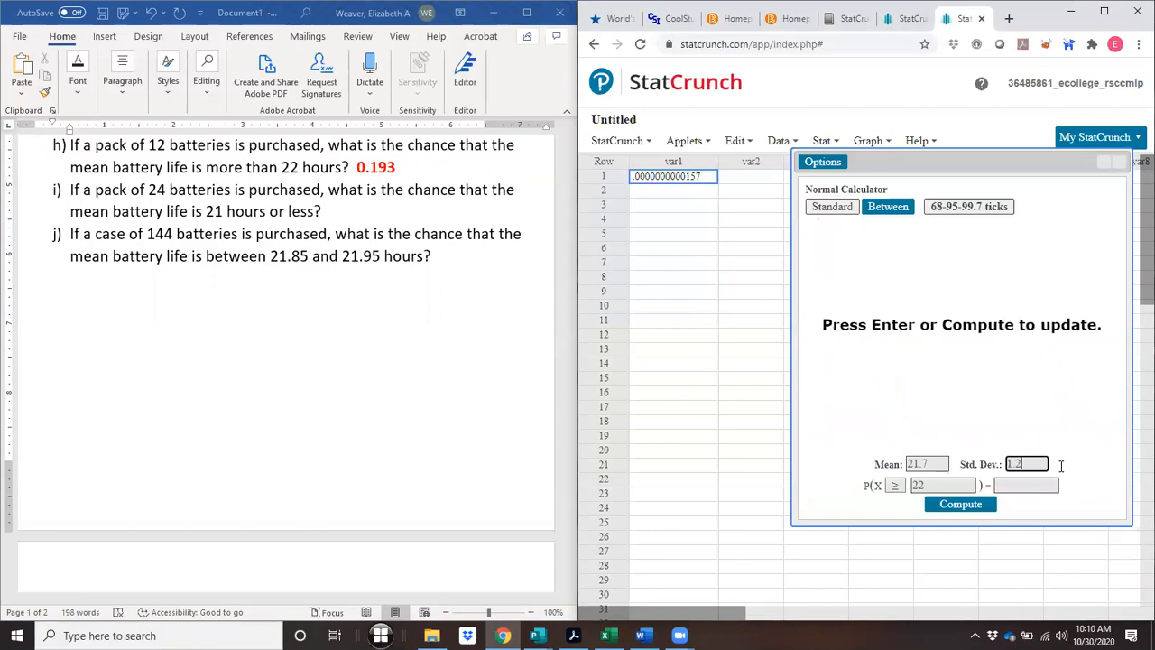
pyautogui.click(957, 509)
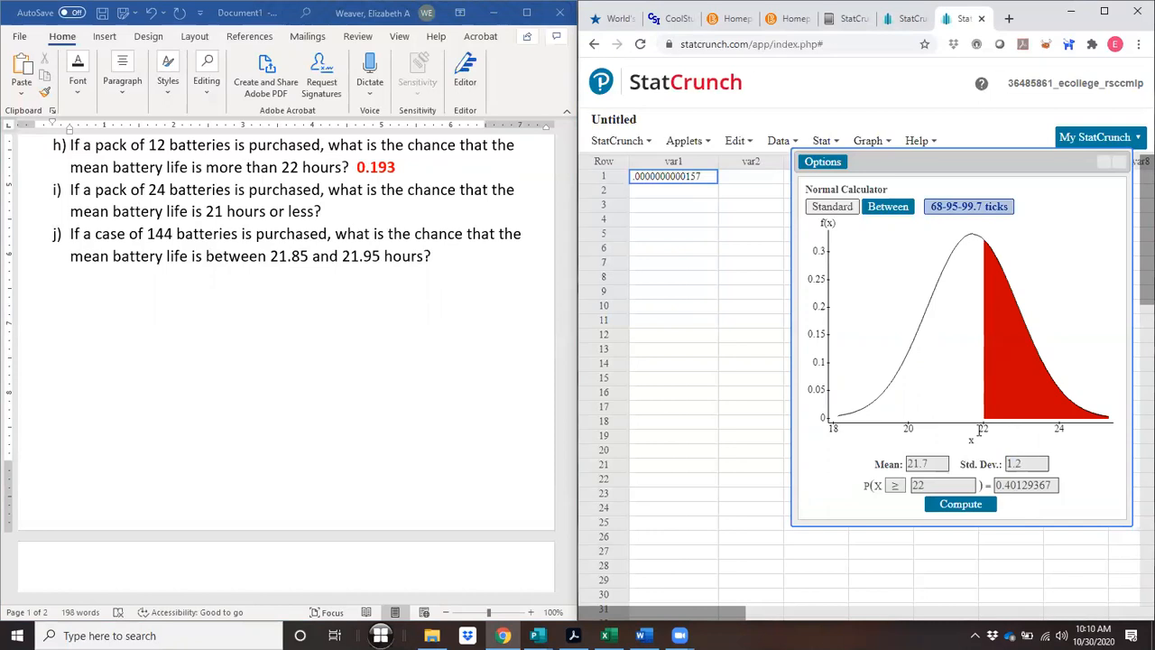
pyautogui.click(966, 208)
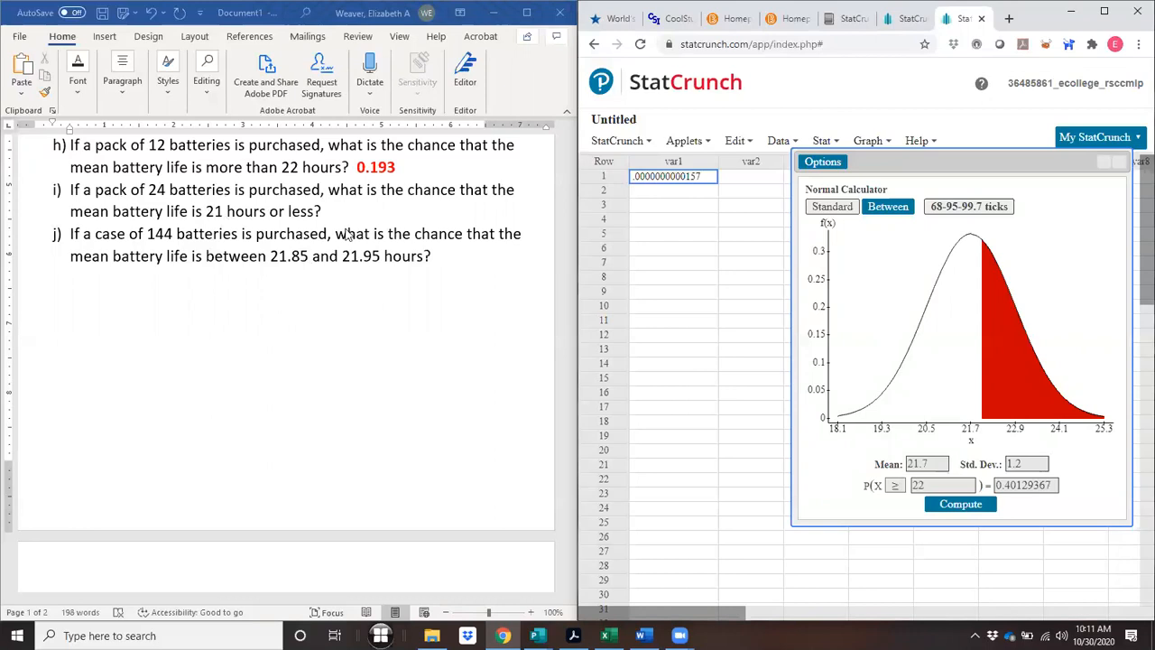
# Set the standard deviation to 1.2/sqrt(24), compute P(X ≤ 21) for question i, and mark the graph with 68-95-99.7 ticks
pyautogui.click(1033, 463)
pyautogui.write('/')
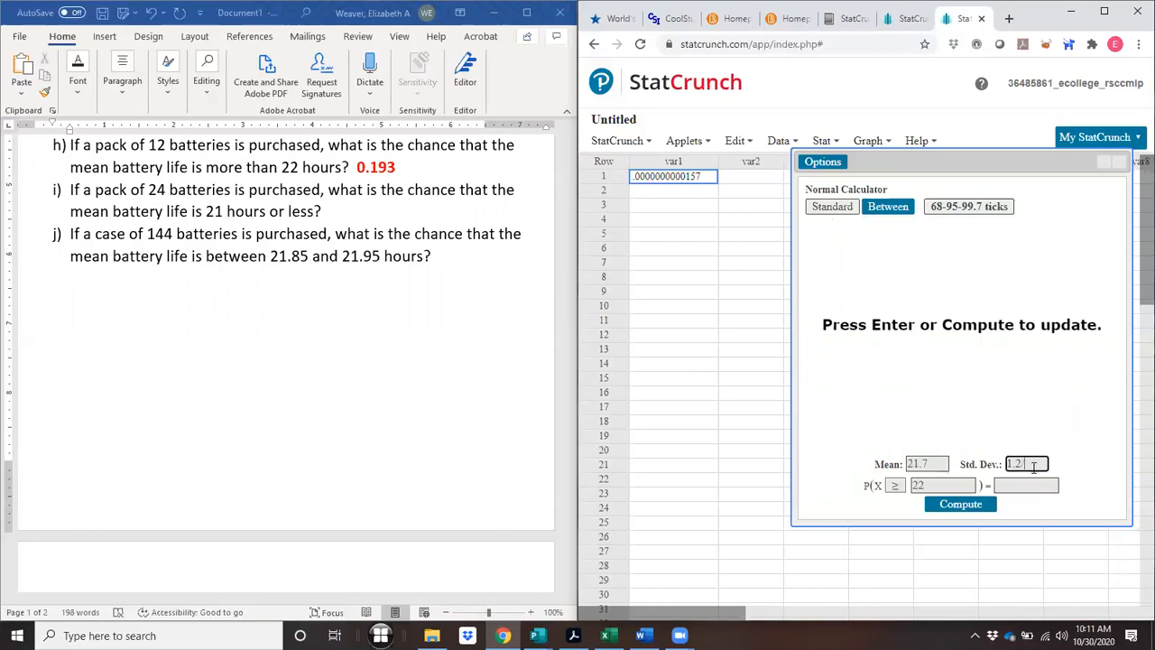
pyautogui.write('sqrt(24)')
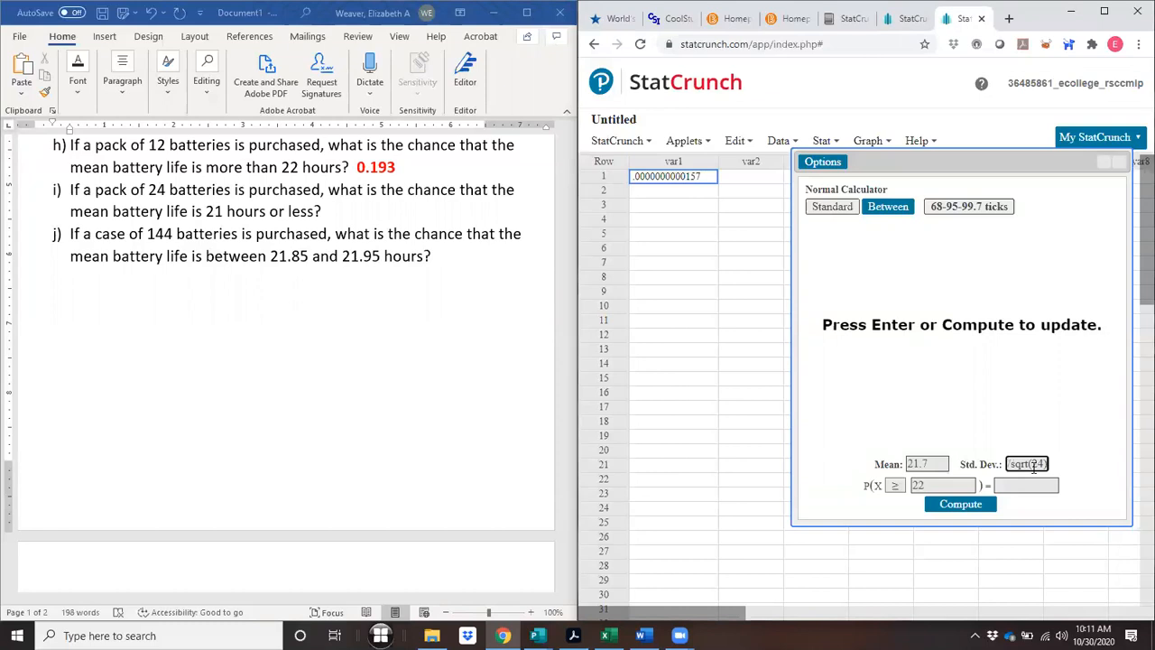
pyautogui.click(894, 486)
pyautogui.click(895, 500)
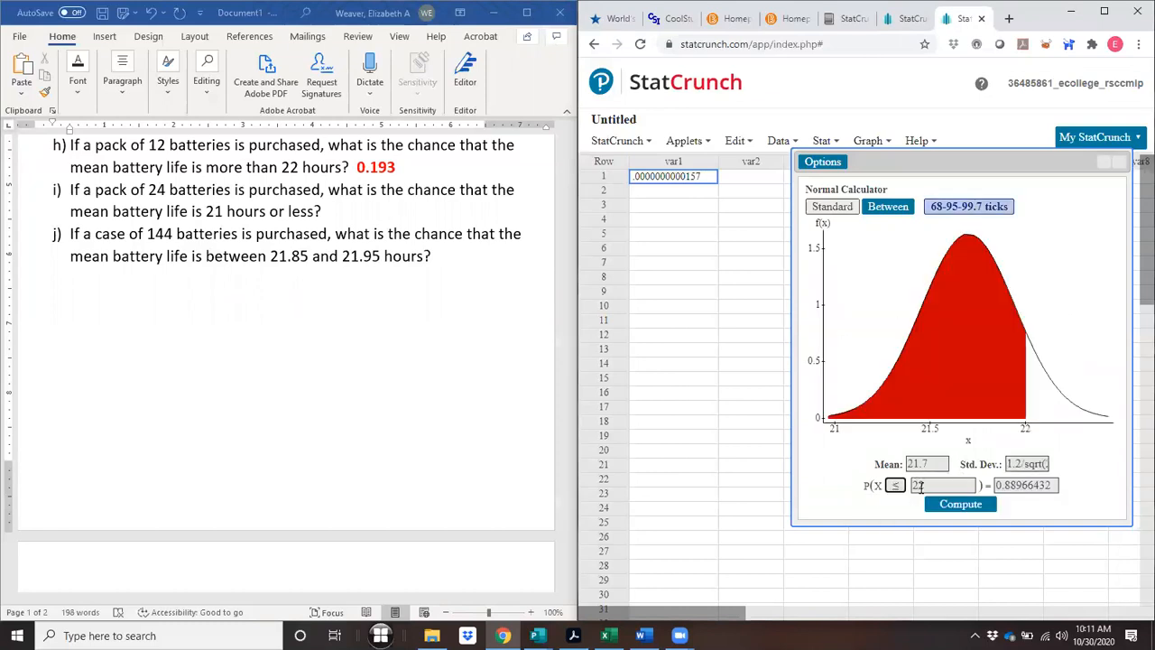
pyautogui.click(921, 485)
pyautogui.doubleClick(919, 485)
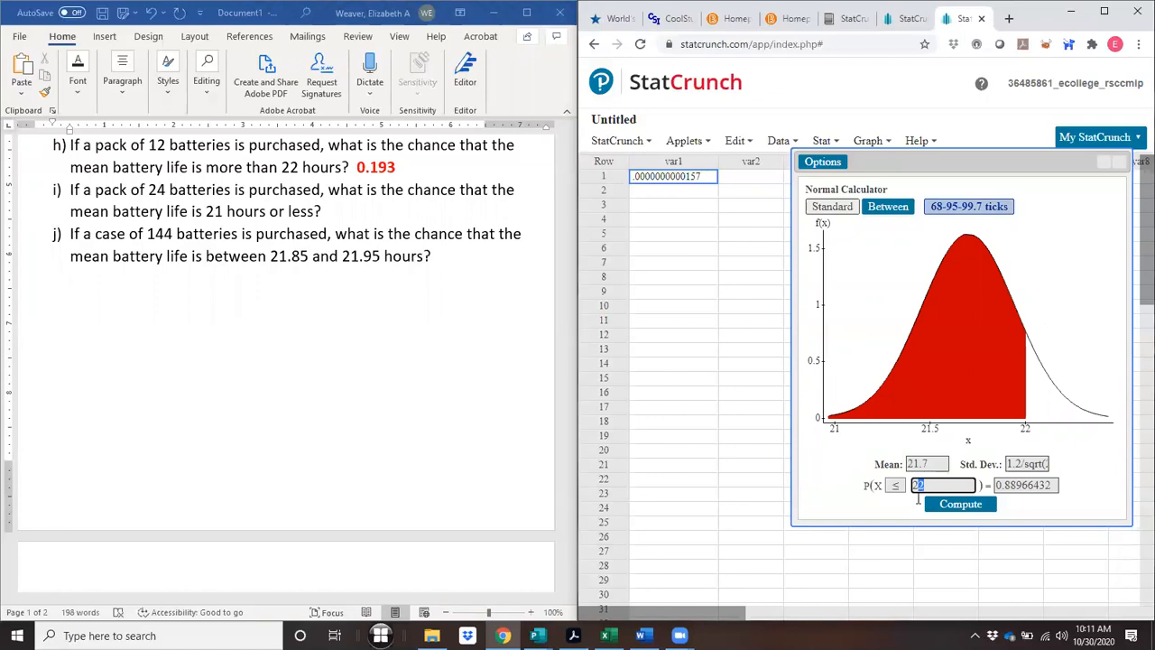
pyautogui.write('21')
pyautogui.click(946, 511)
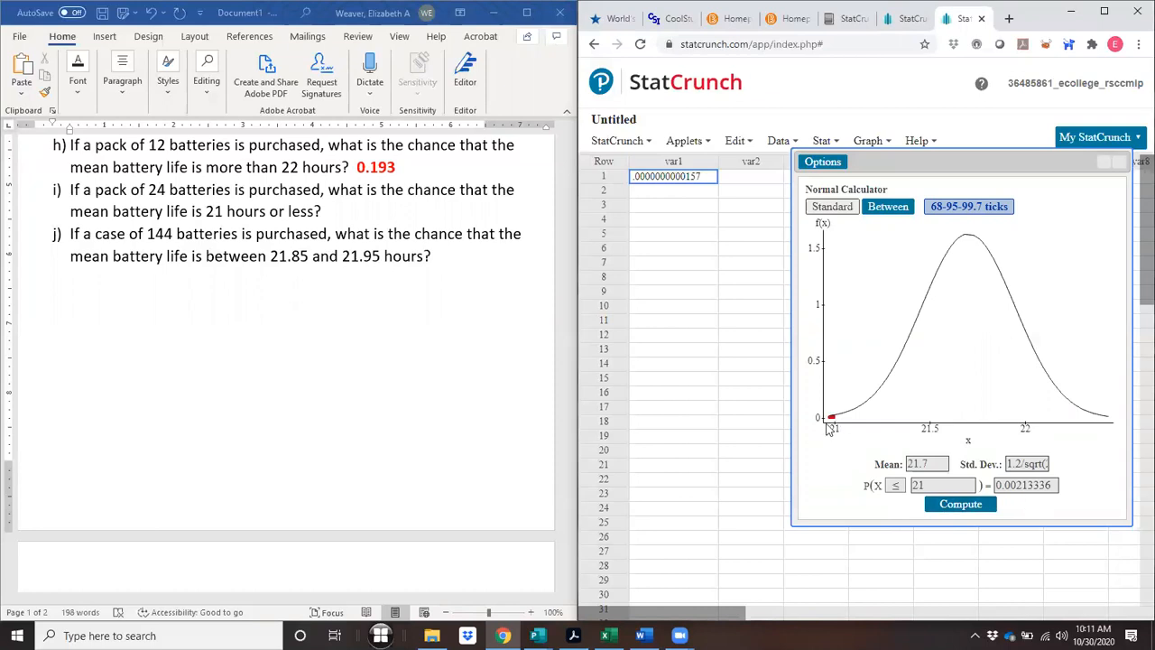
pyautogui.click(955, 210)
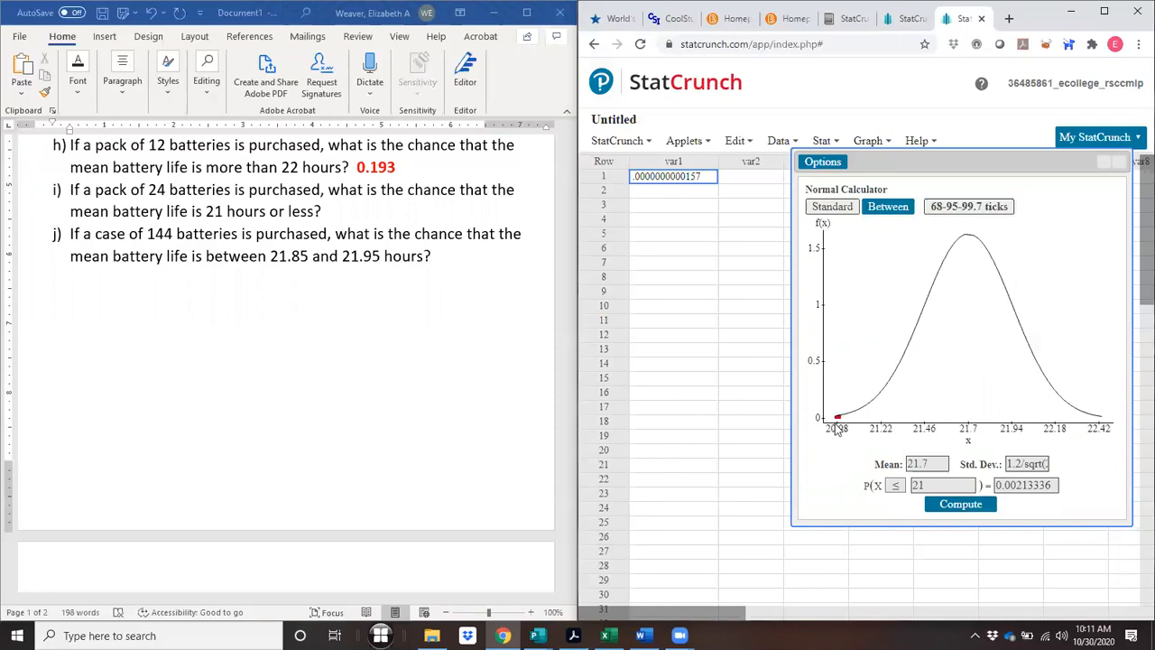
# In Word, enter 0.002 in bold red after question i and look back over the answers to the earlier questions
pyautogui.click(343, 211)
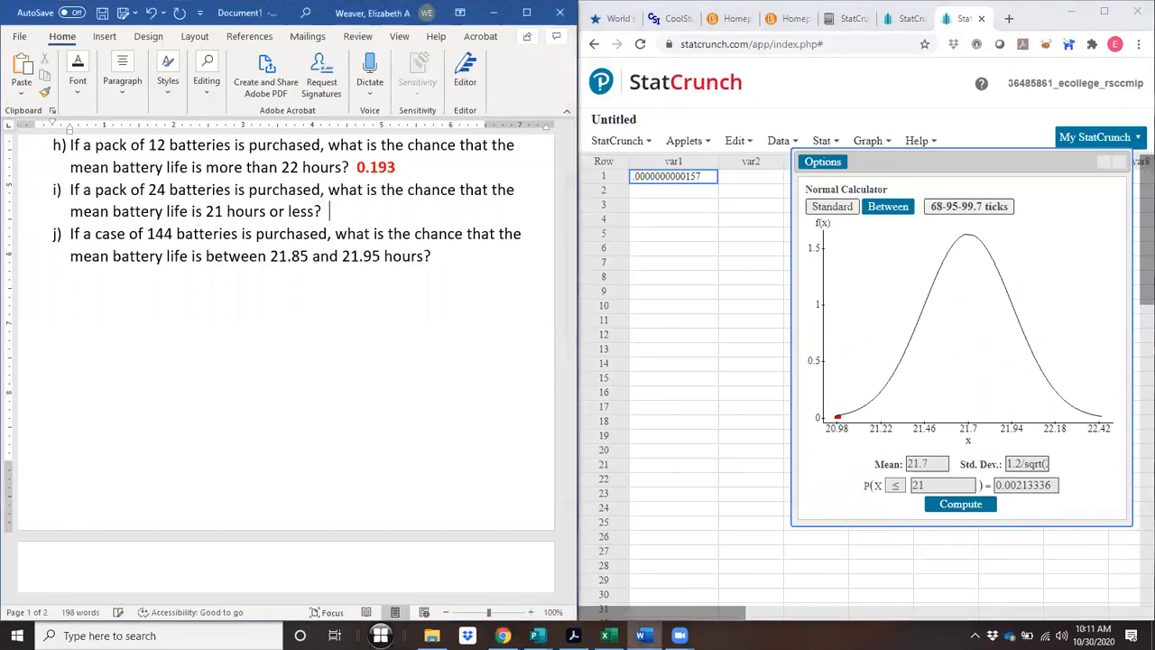
pyautogui.click(79, 88)
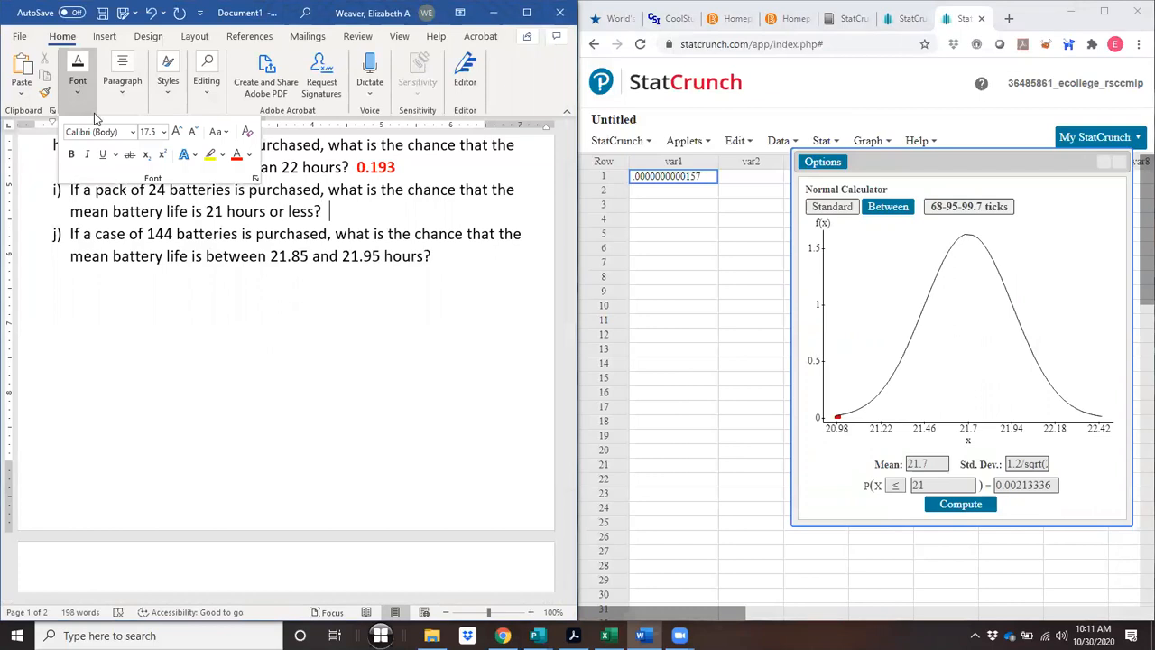
pyautogui.click(72, 155)
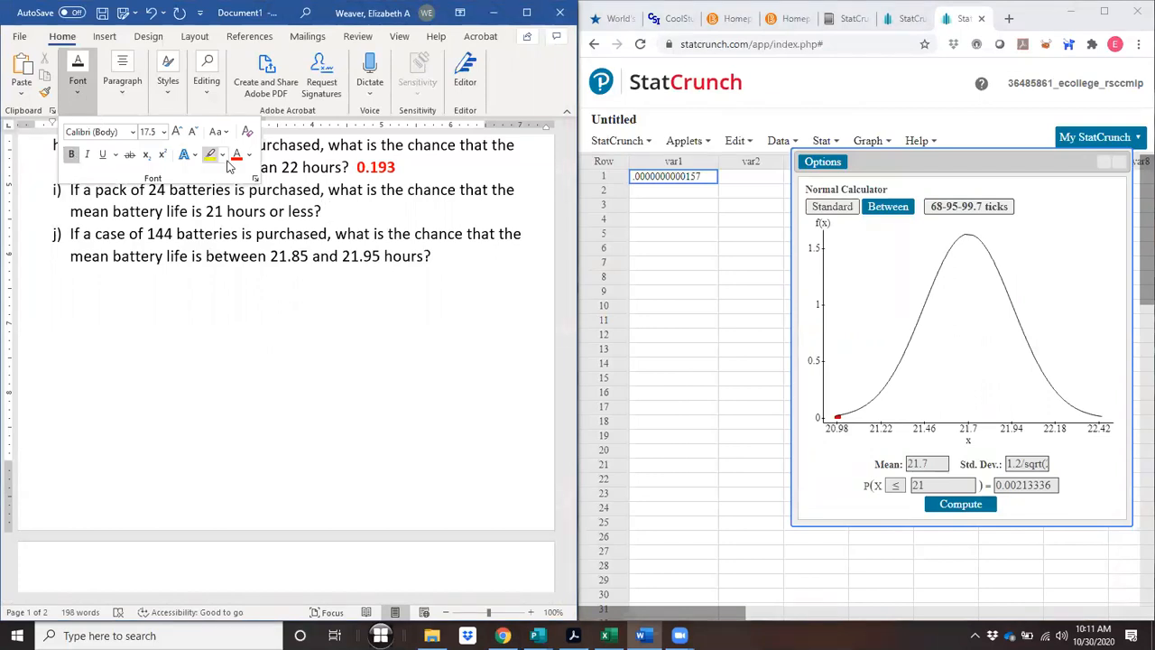
pyautogui.click(347, 209)
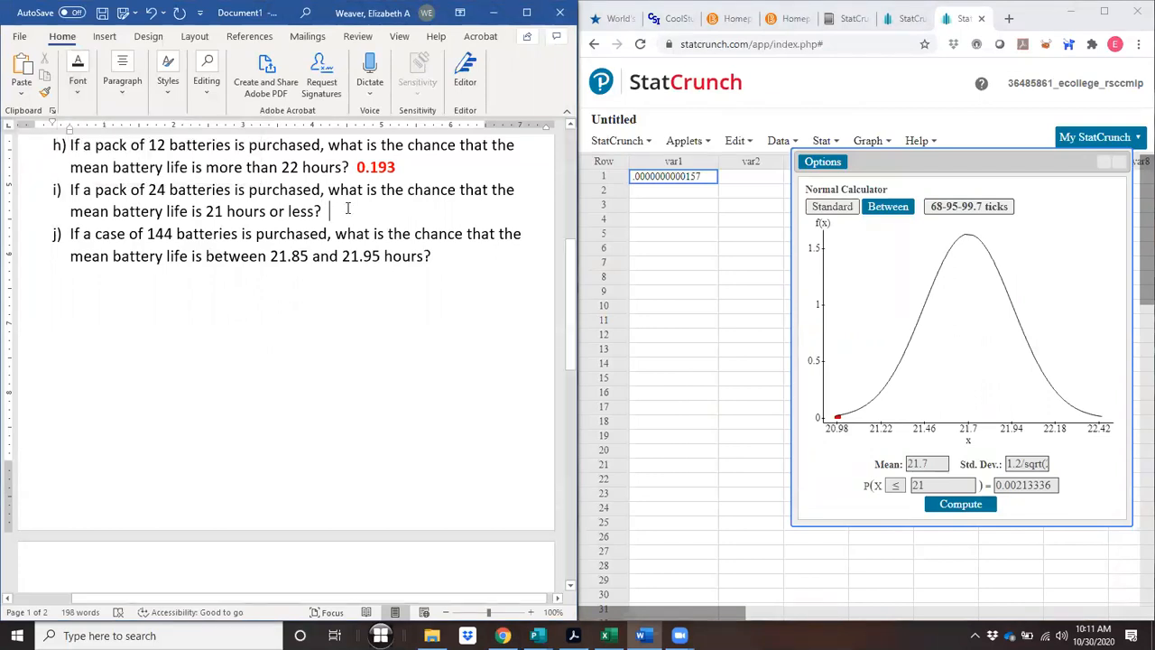
pyautogui.write('0.')
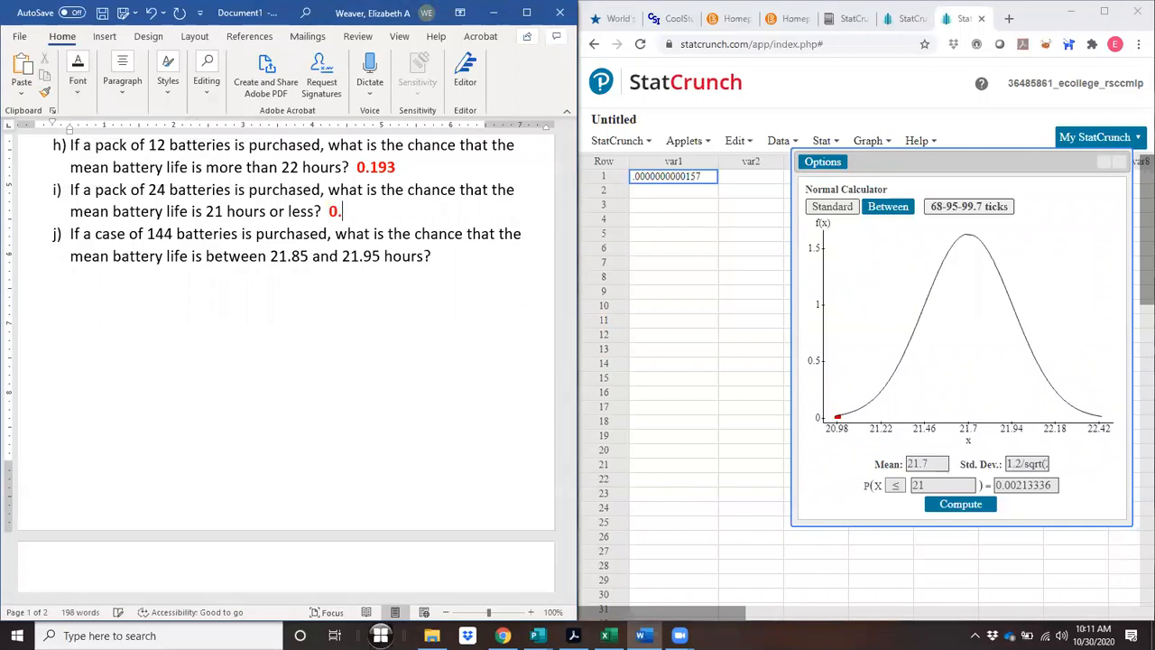
pyautogui.write('002')
pyautogui.scroll(3, 417, 227)
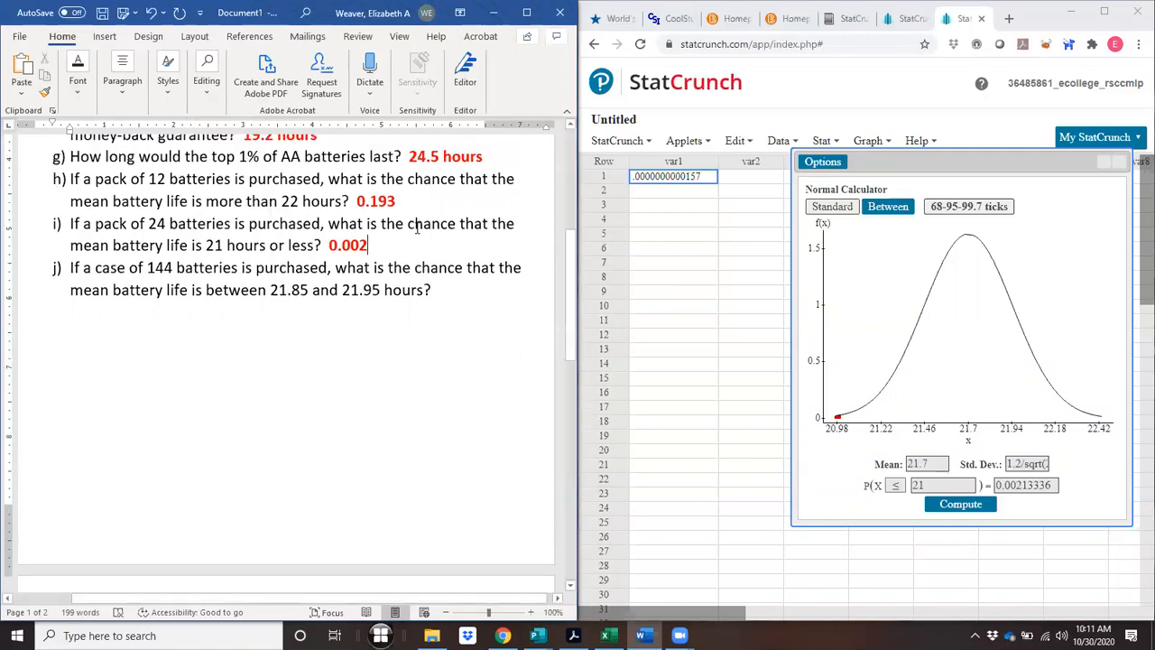
pyautogui.scroll(2, 417, 228)
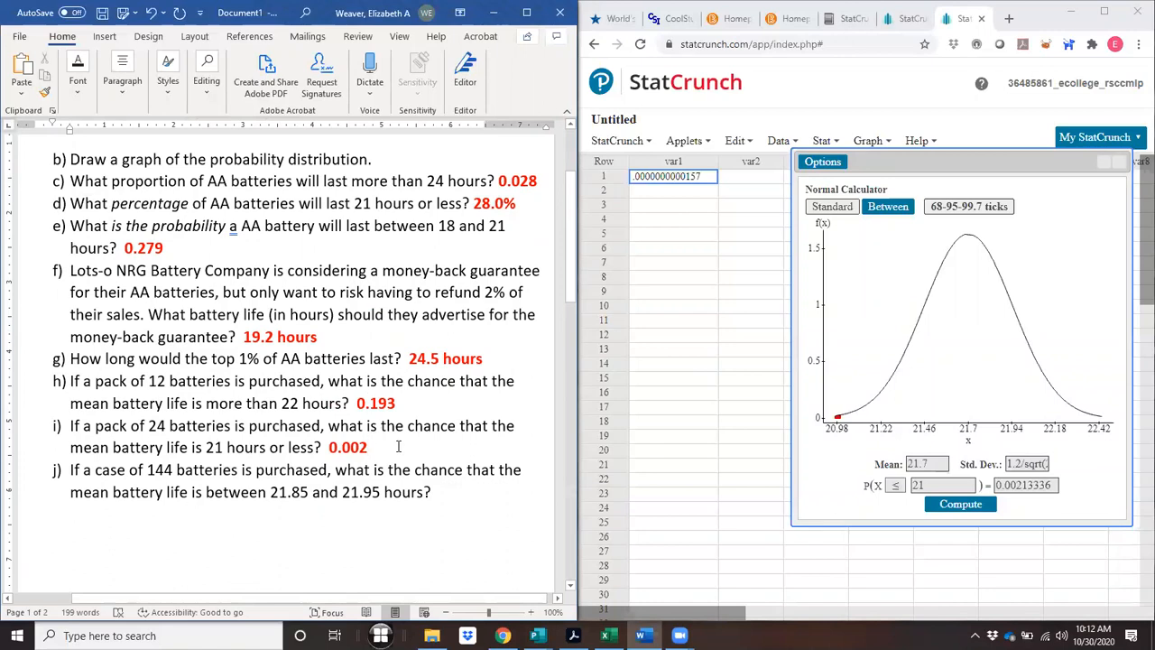
pyautogui.scroll(-5, 398, 446)
pyautogui.scroll(1, 398, 445)
pyautogui.scroll(-1, 398, 446)
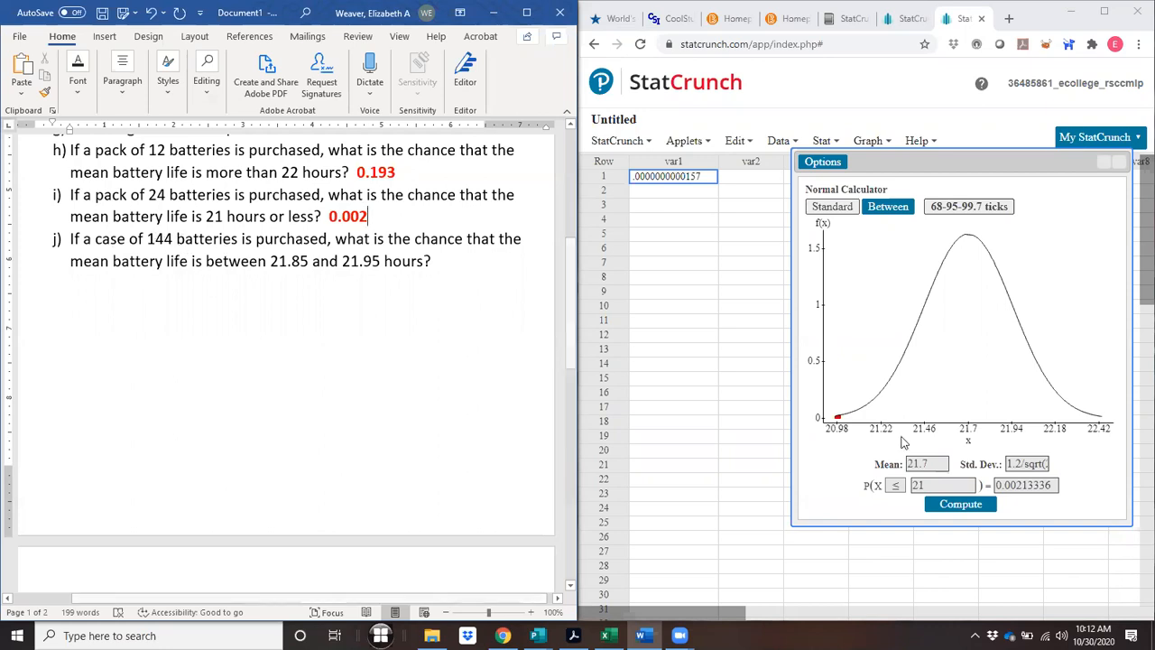
# In StatCrunch's Normal calculator, set the standard deviation to 1.2/sqrt(144) and change the probability type to Between
pyautogui.click(1050, 463)
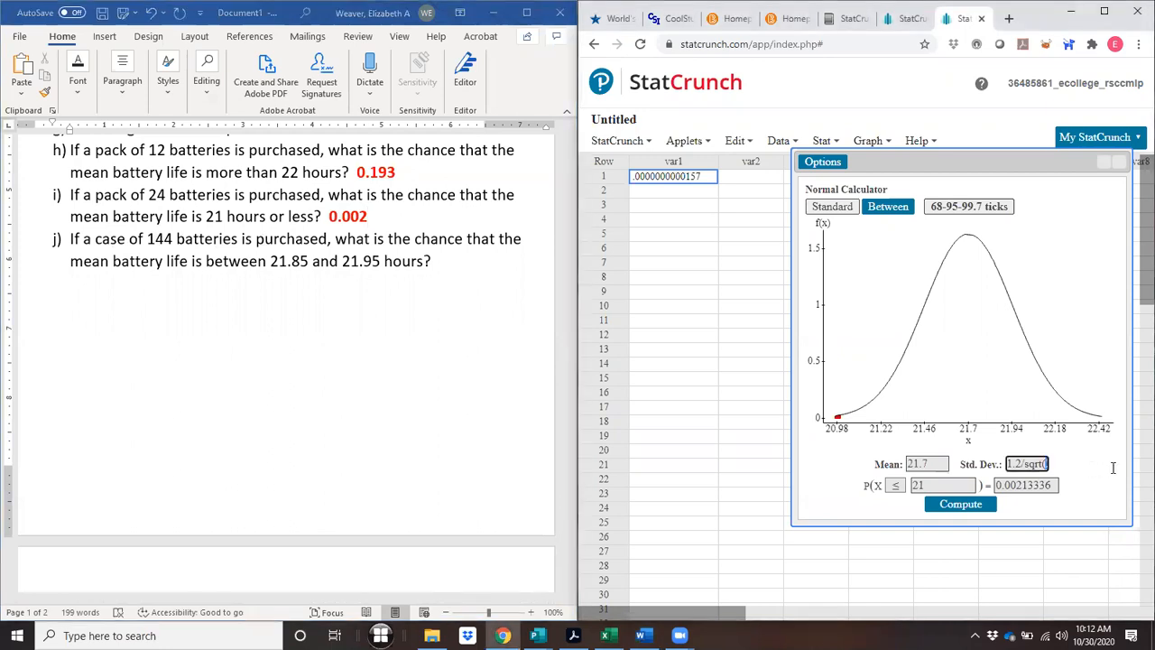
pyautogui.press('BackSpace')
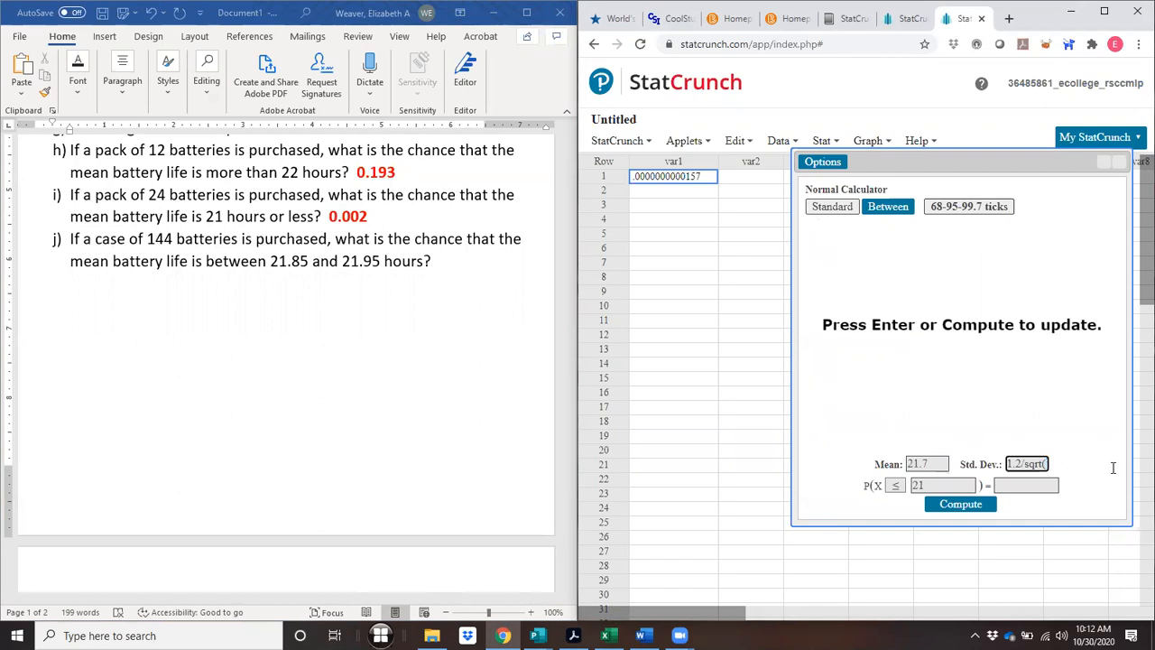
pyautogui.write('144)')
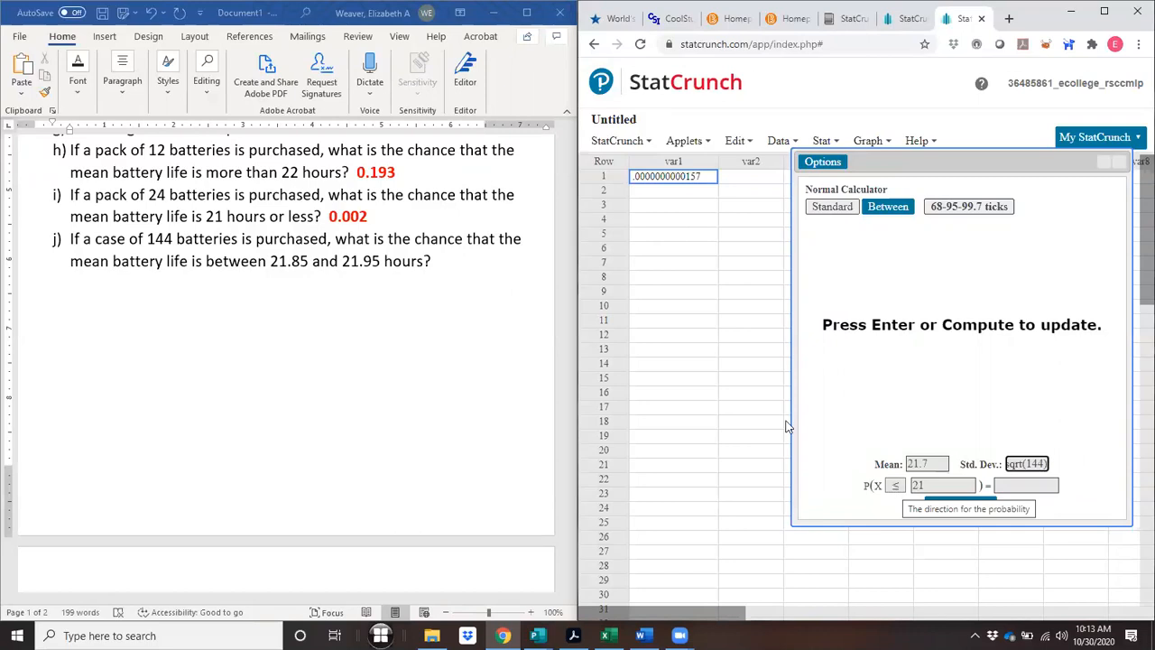
pyautogui.click(835, 207)
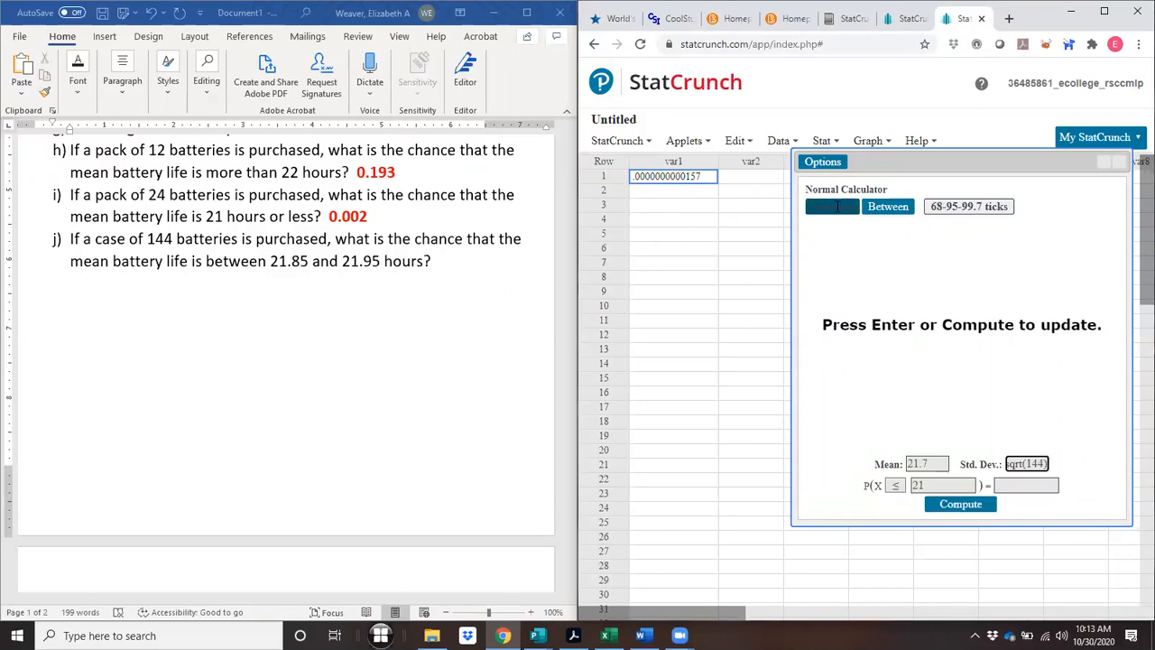
pyautogui.click(890, 208)
pyautogui.click(891, 207)
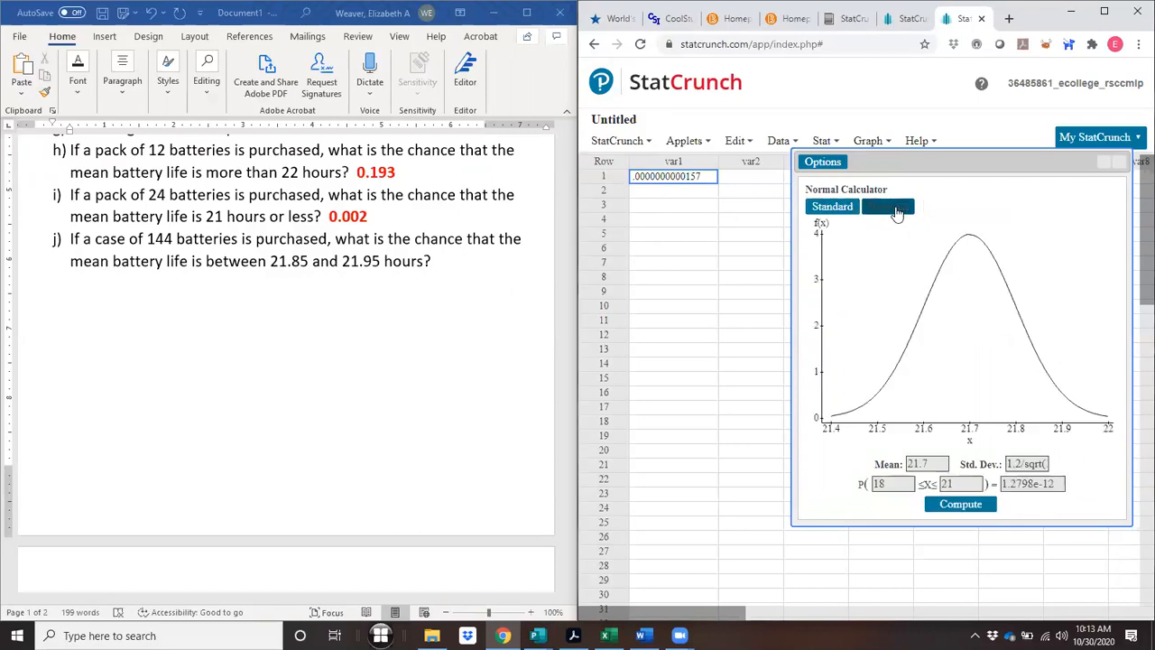
pyautogui.click(1047, 464)
pyautogui.write('144)')
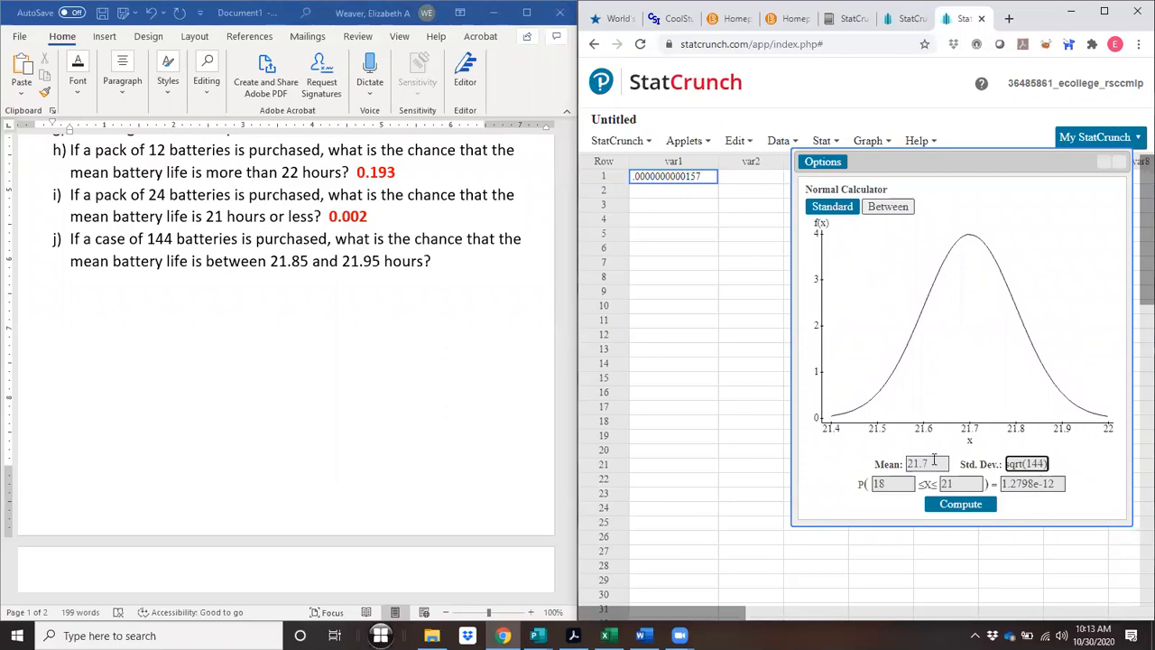
# Compute P(21.85 ≤ X ≤ 21.95) for question j in the Normal calculator
pyautogui.press('Tab')
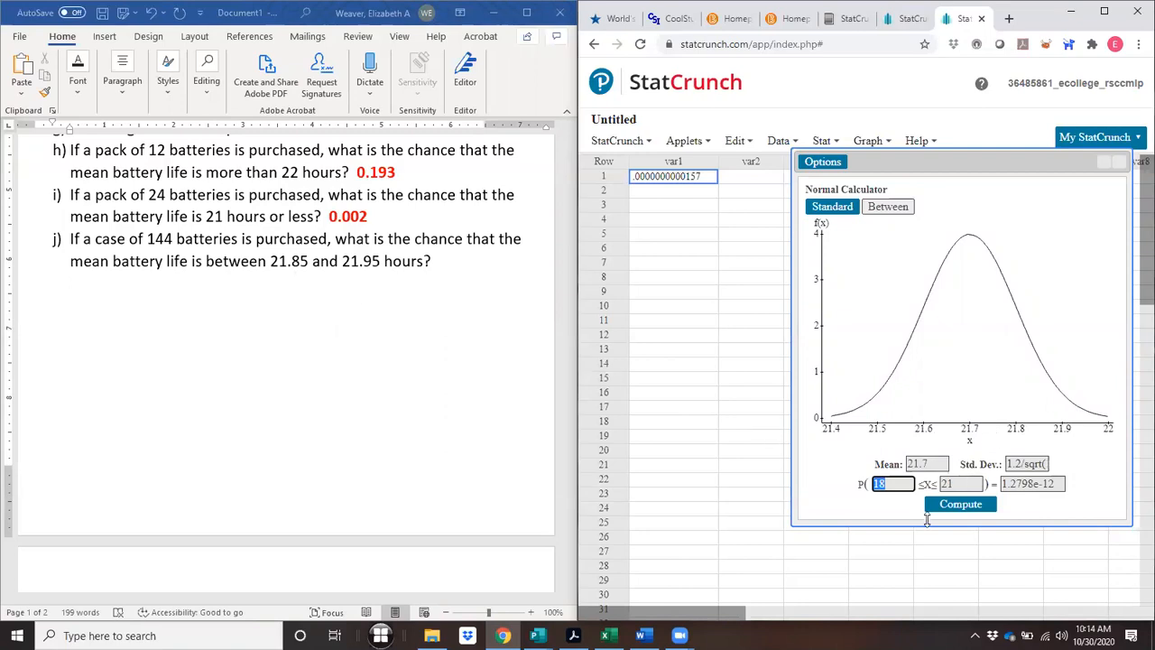
pyautogui.write('21.85')
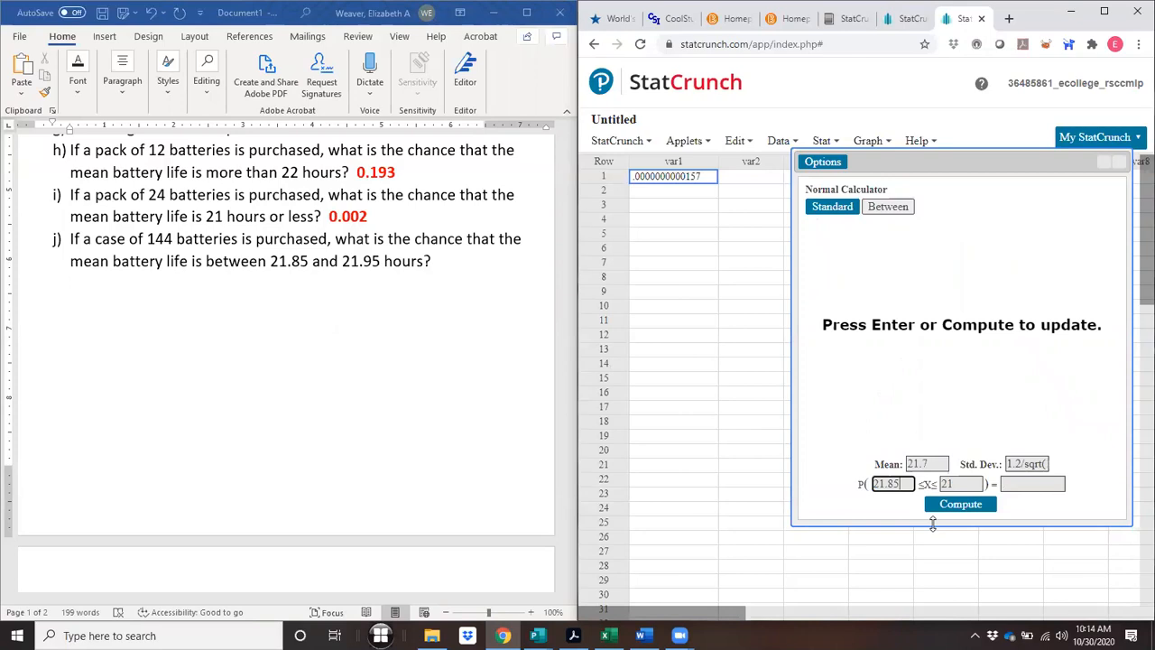
pyautogui.press('Tab')
pyautogui.write('21.95')
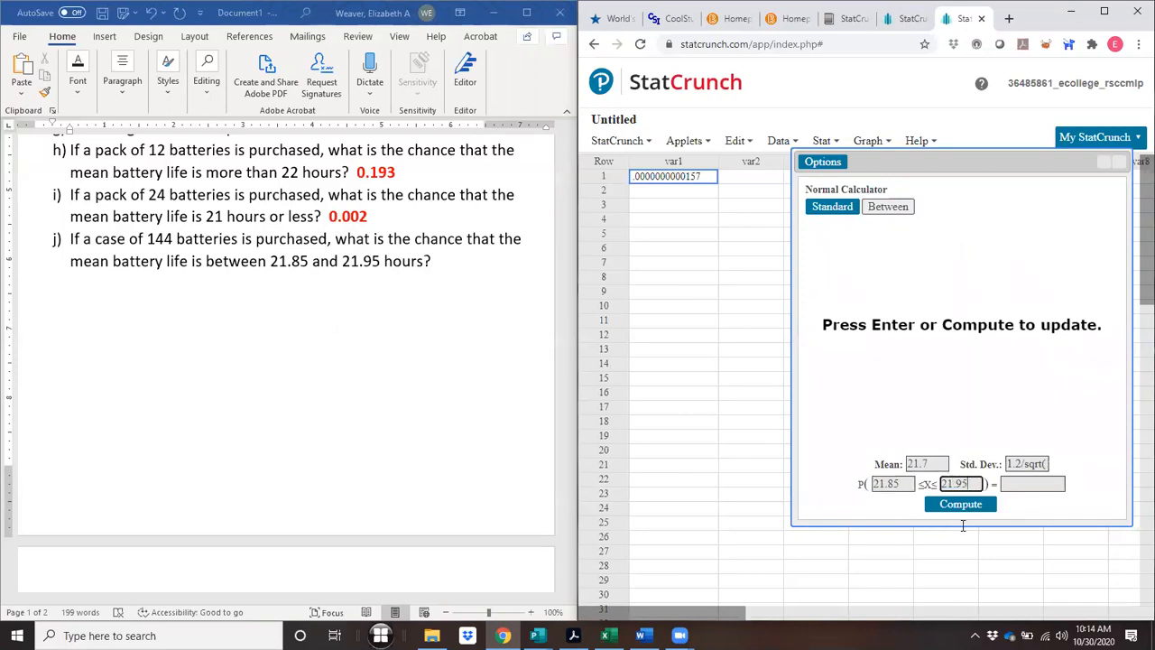
pyautogui.click(970, 511)
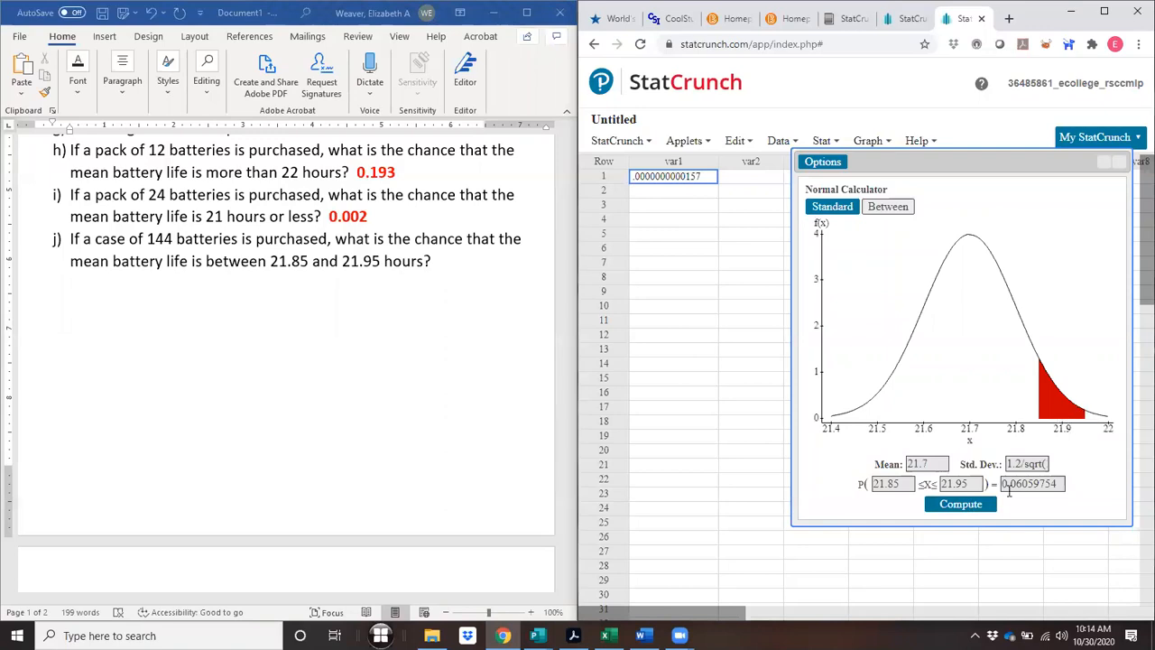
# In the Word document, enter 0.061 after question j and format it bold and red
pyautogui.click(457, 267)
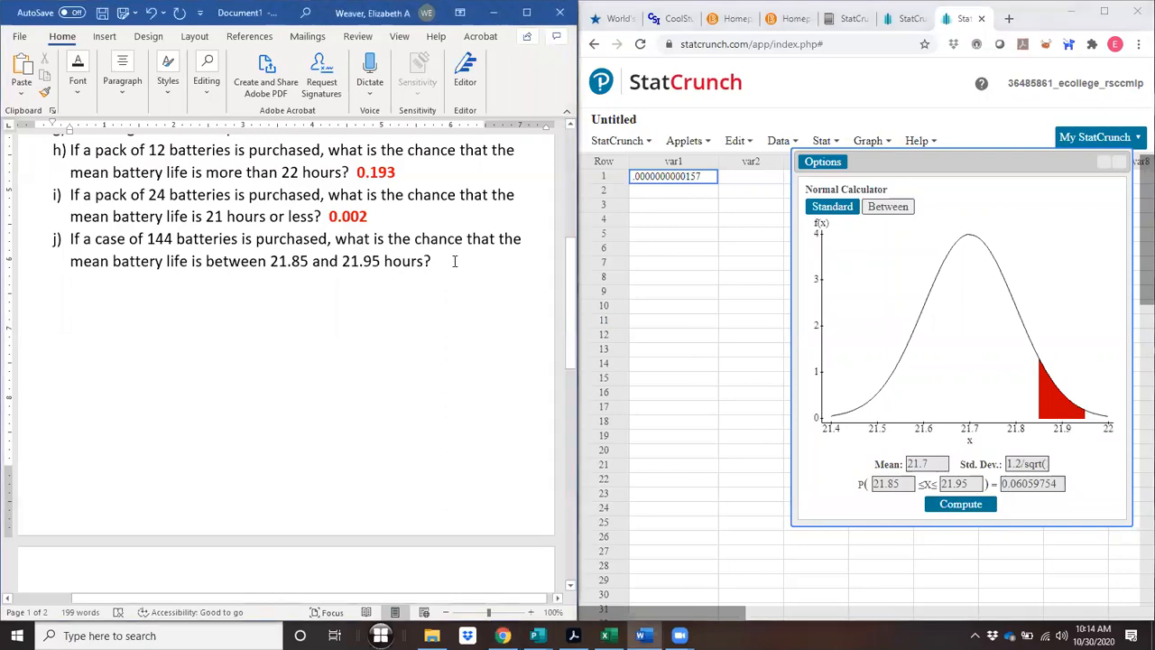
pyautogui.write('0')
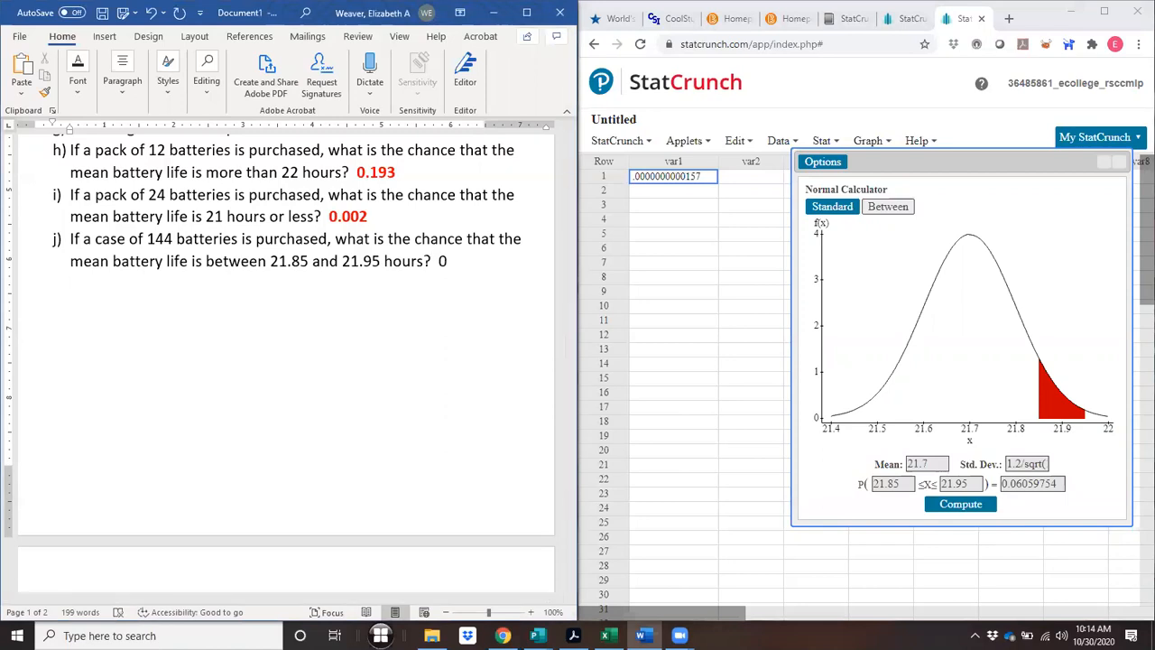
pyautogui.write('.061')
pyautogui.moveTo(483, 266); pyautogui.dragTo(439, 266)
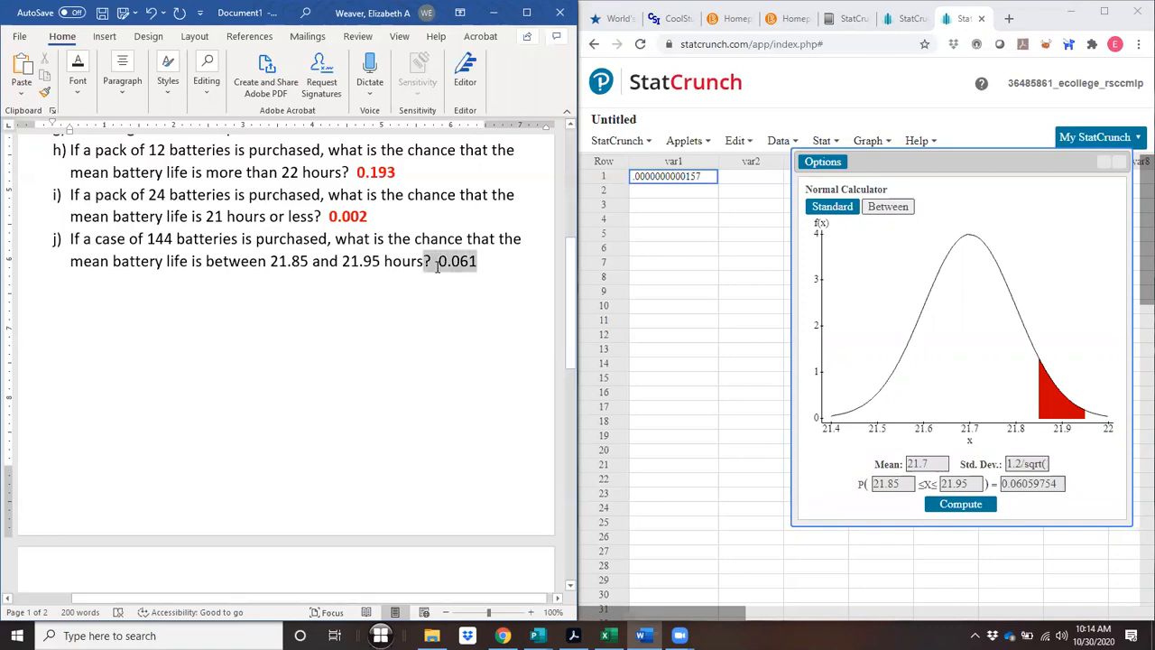
pyautogui.click(447, 243)
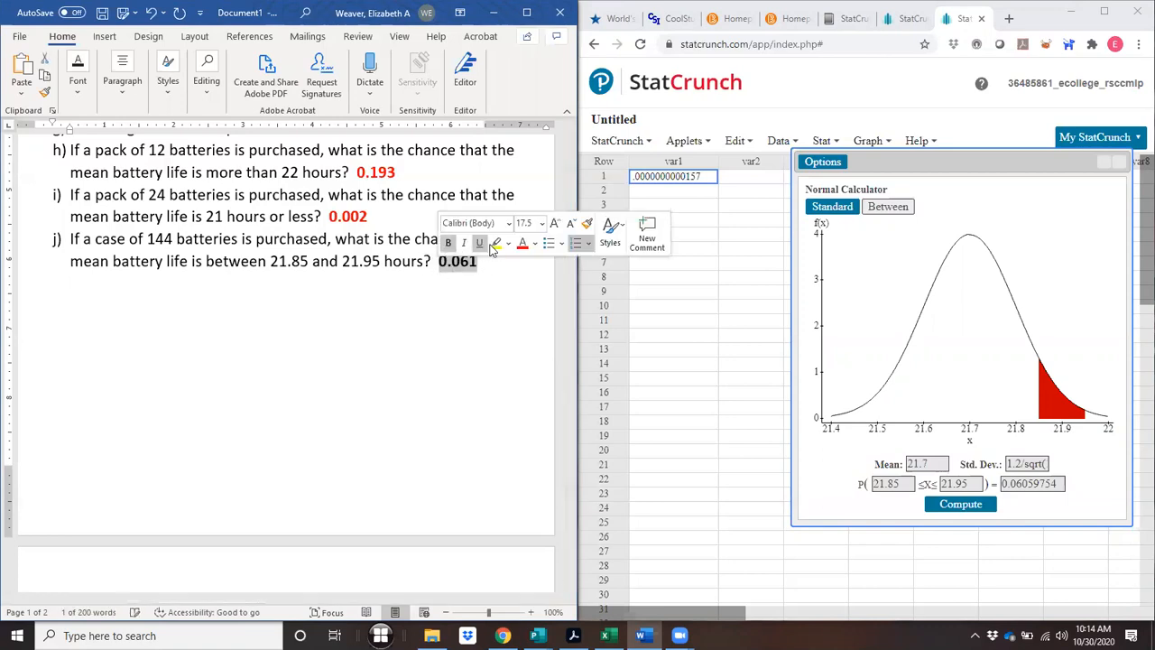
pyautogui.click(522, 242)
pyautogui.click(507, 288)
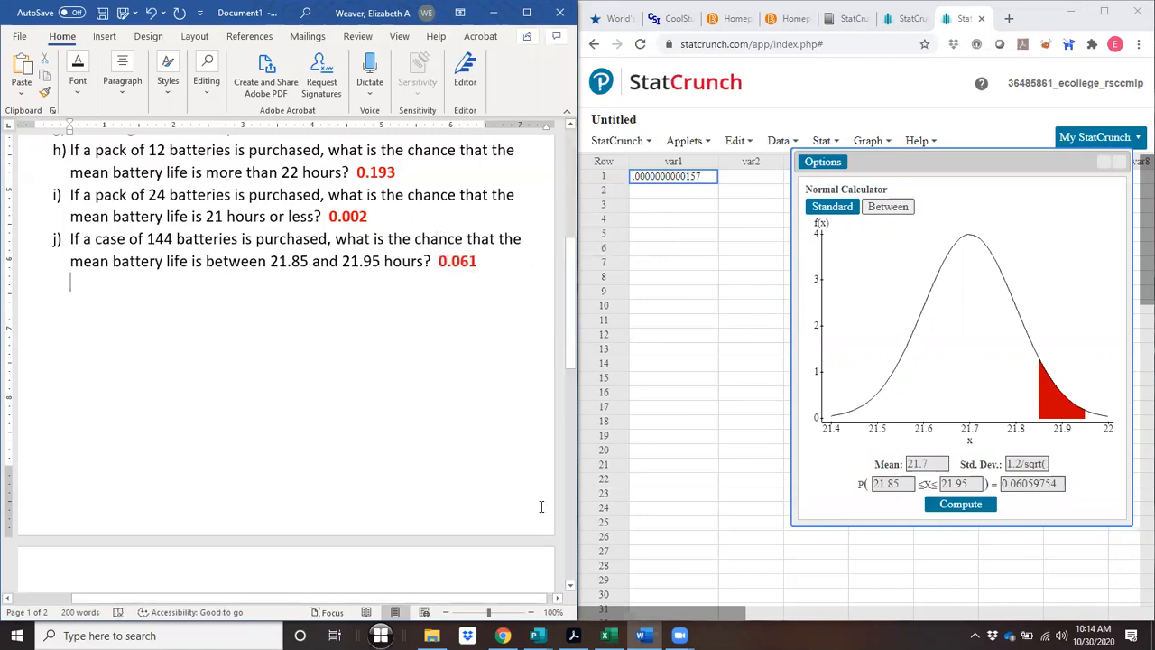